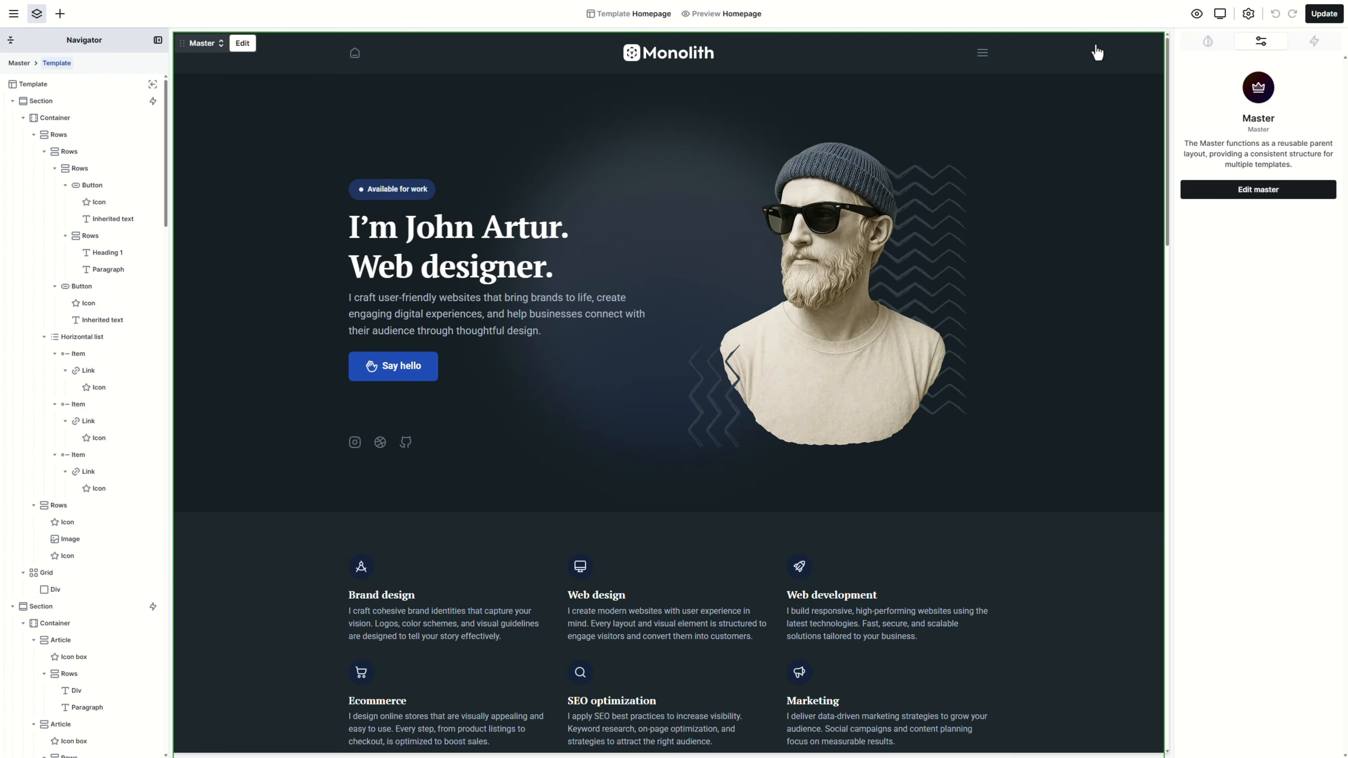
Open the master for editing and enter the navbar component in its header
left_click(1223, 191)
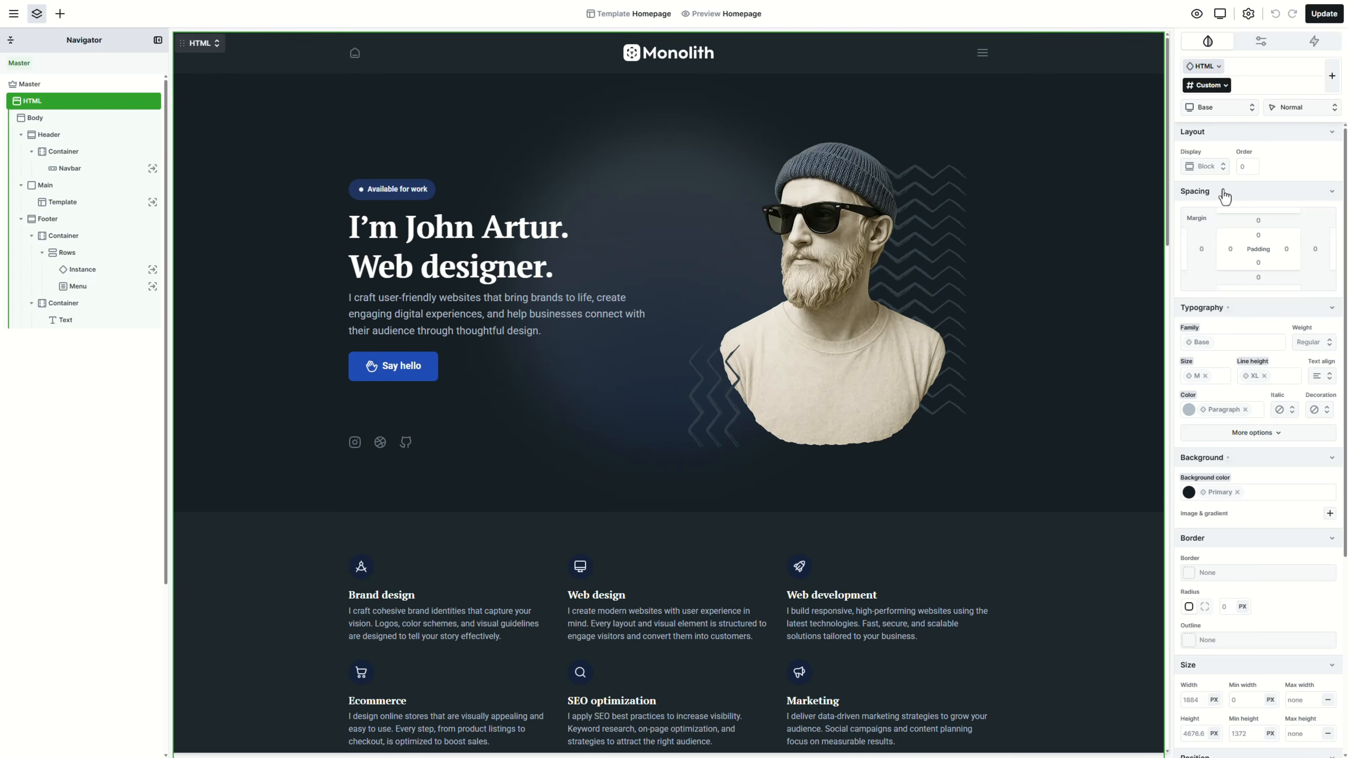
left_click(697, 62)
double_click(696, 65)
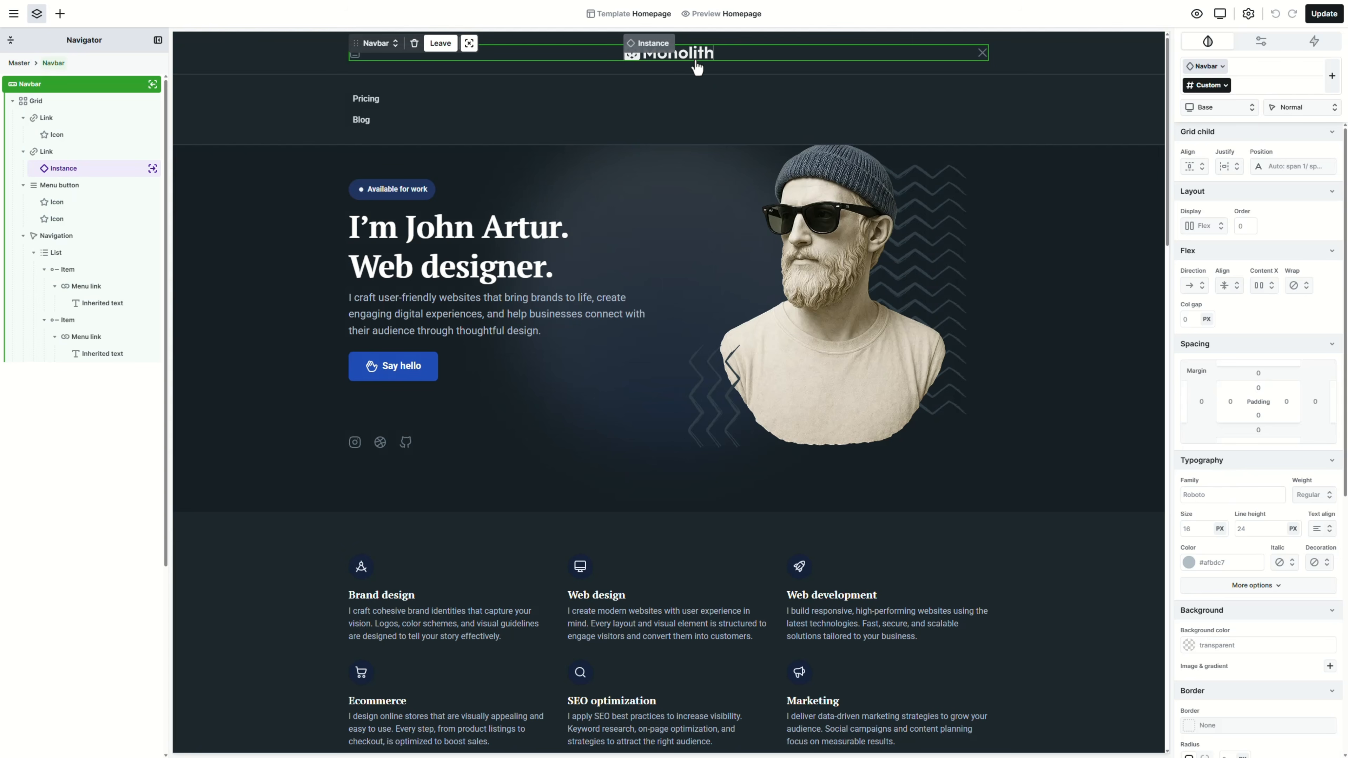
Move the logo link out of the navbar directly into the header and delete the header container holding the old navbar
left_click(70, 158)
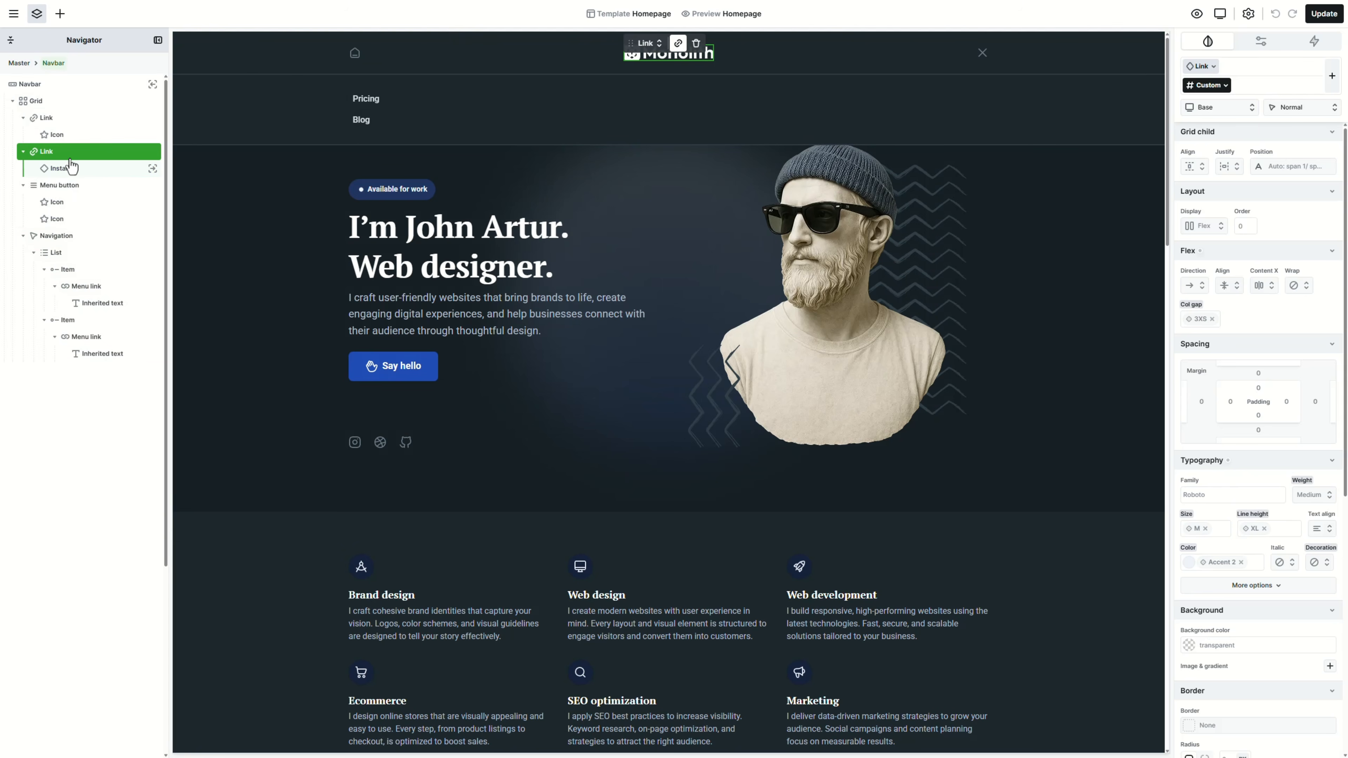
mouse_move(70, 158)
left_mouse_down()
mouse_move(53, 102)
mouse_move(21, 65)
mouse_move(63, 151)
left_mouse_up()
left_click(74, 186)
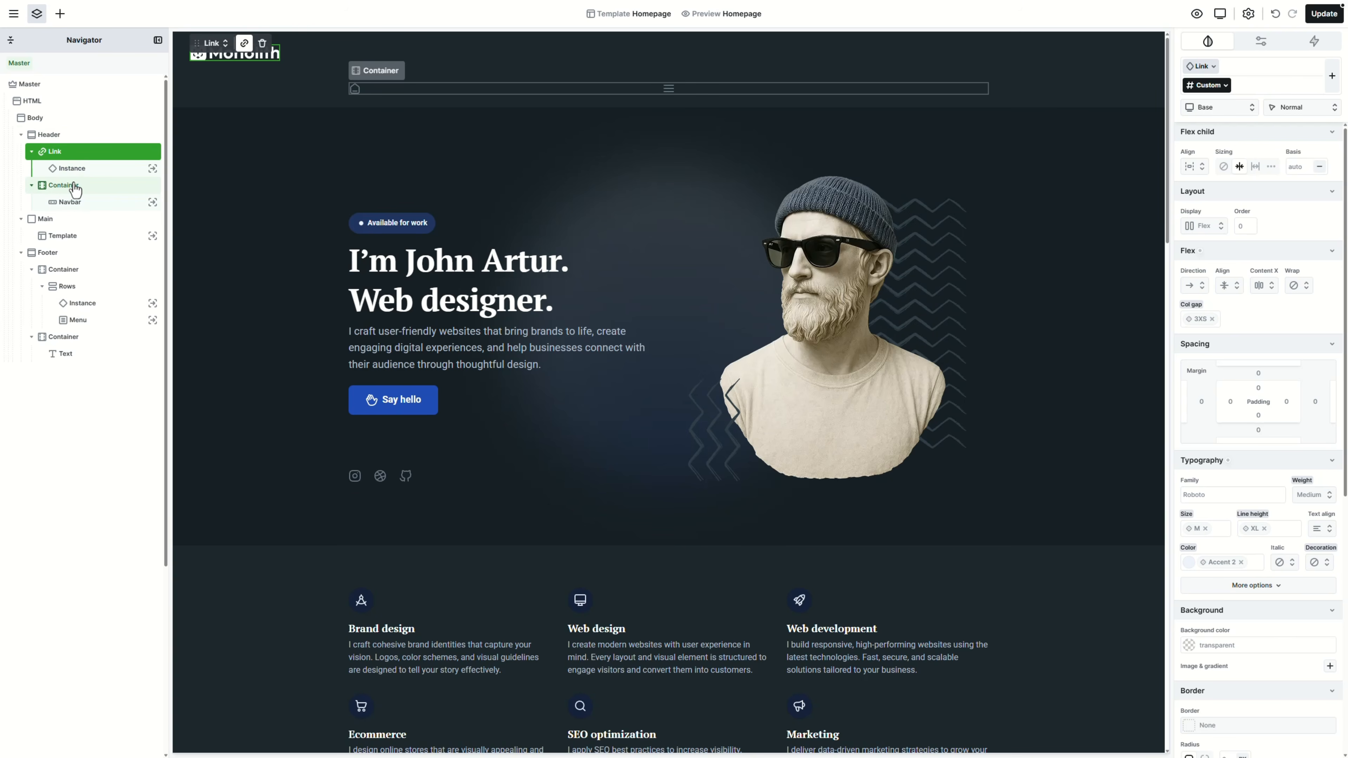
key("Delete")
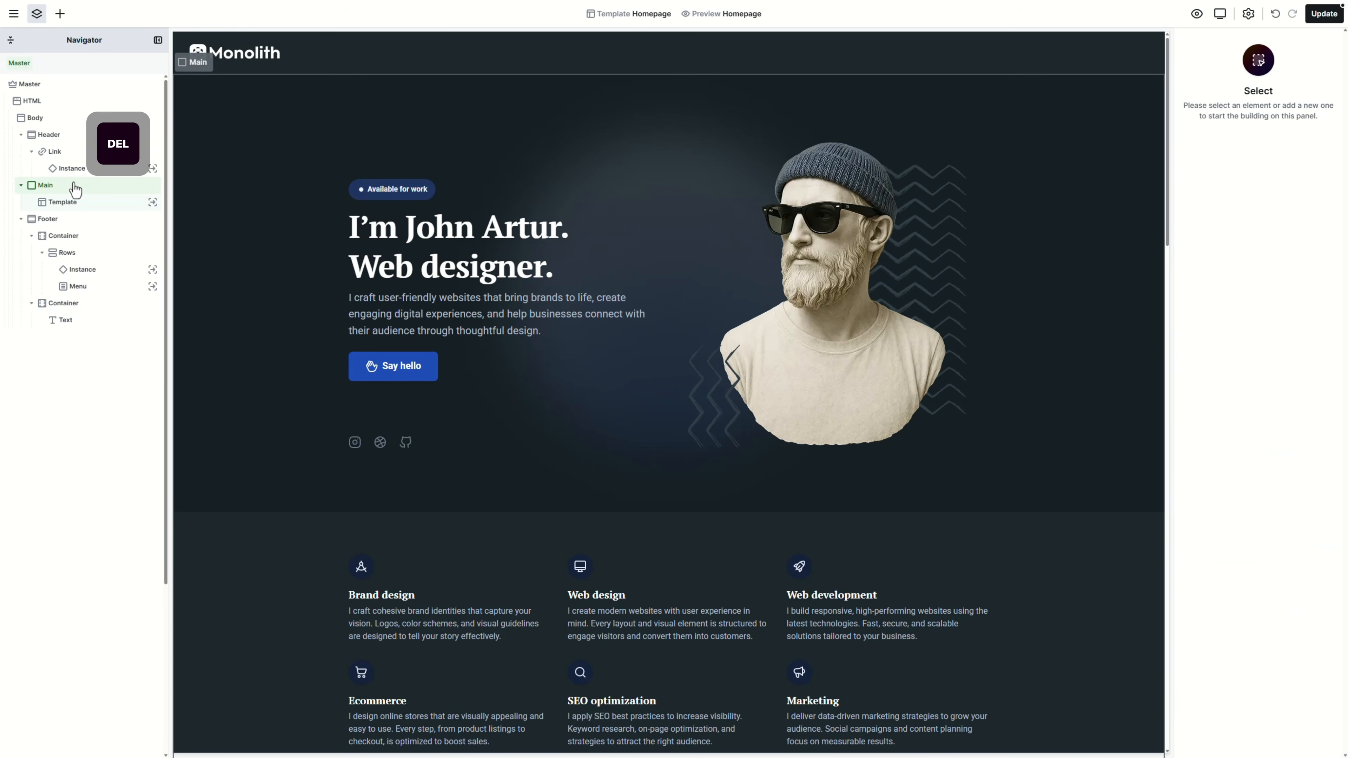
Add an icon to the header below the logo link and style it as a Primary Icon box in size L
left_click(62, 136)
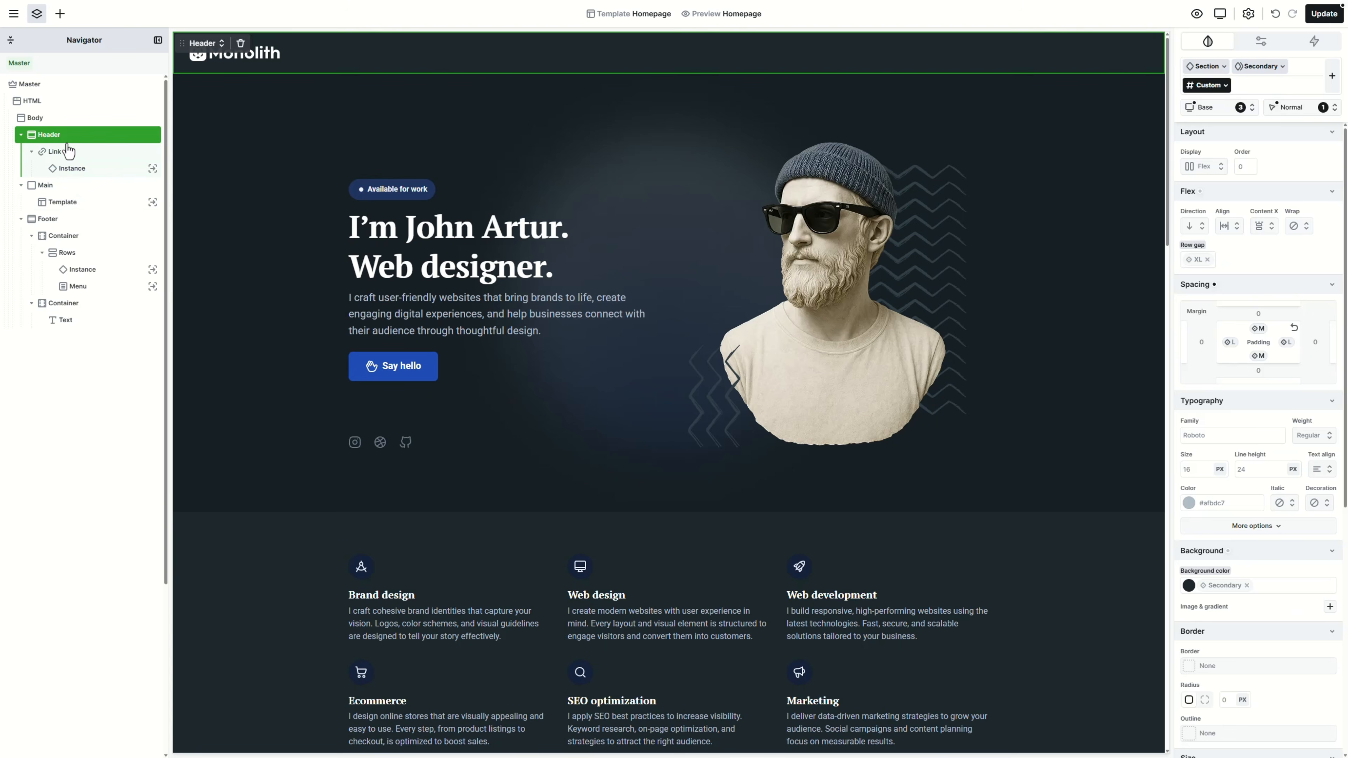
left_click(60, 16)
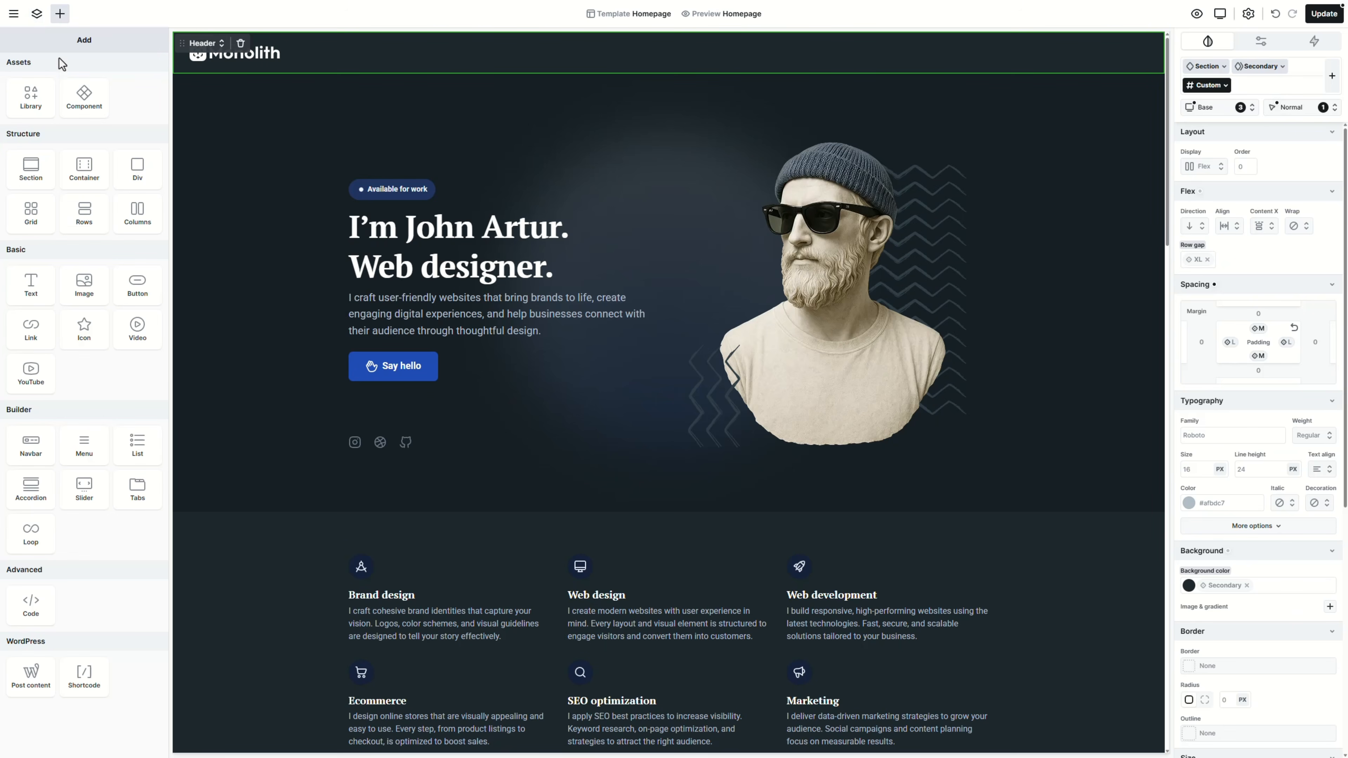
left_click(84, 333)
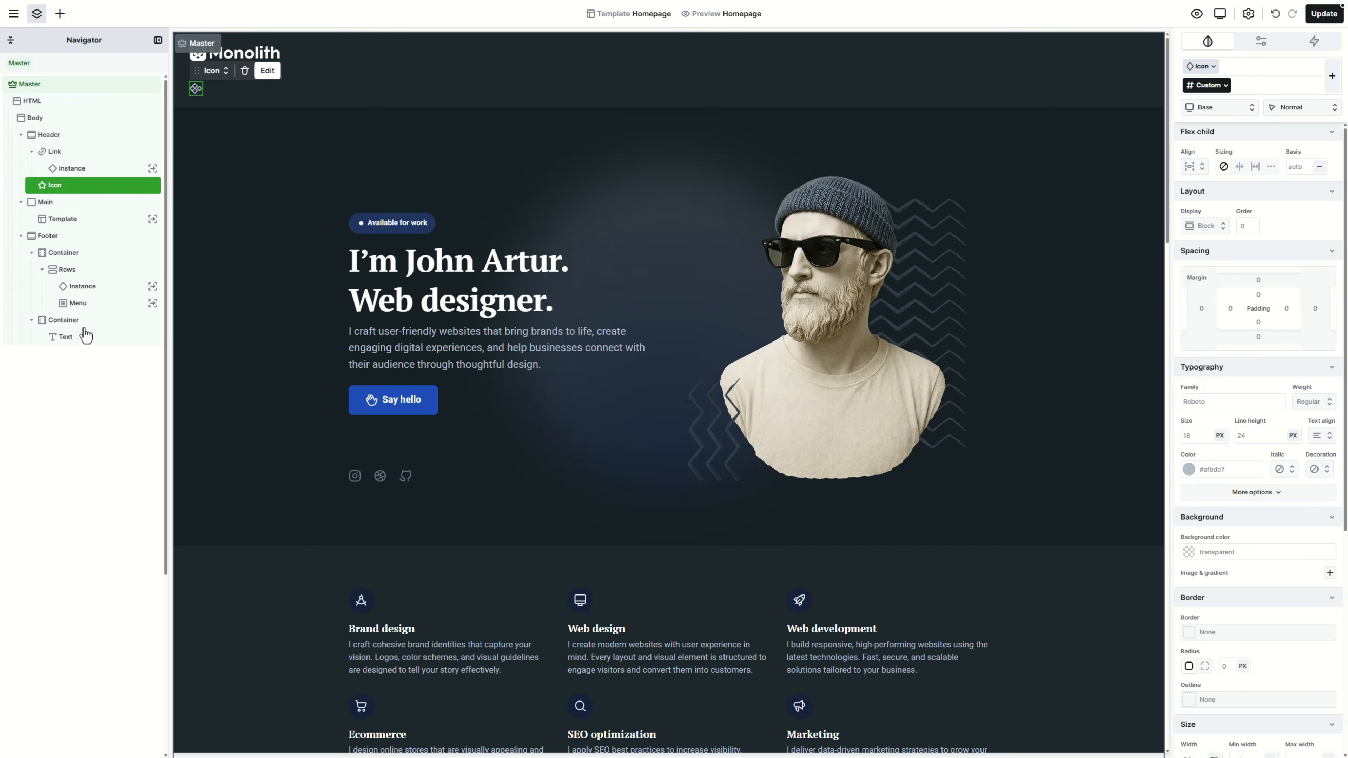
left_click_drag(197, 72, 282, 71)
left_click(303, 73)
mouse_move(334, 108)
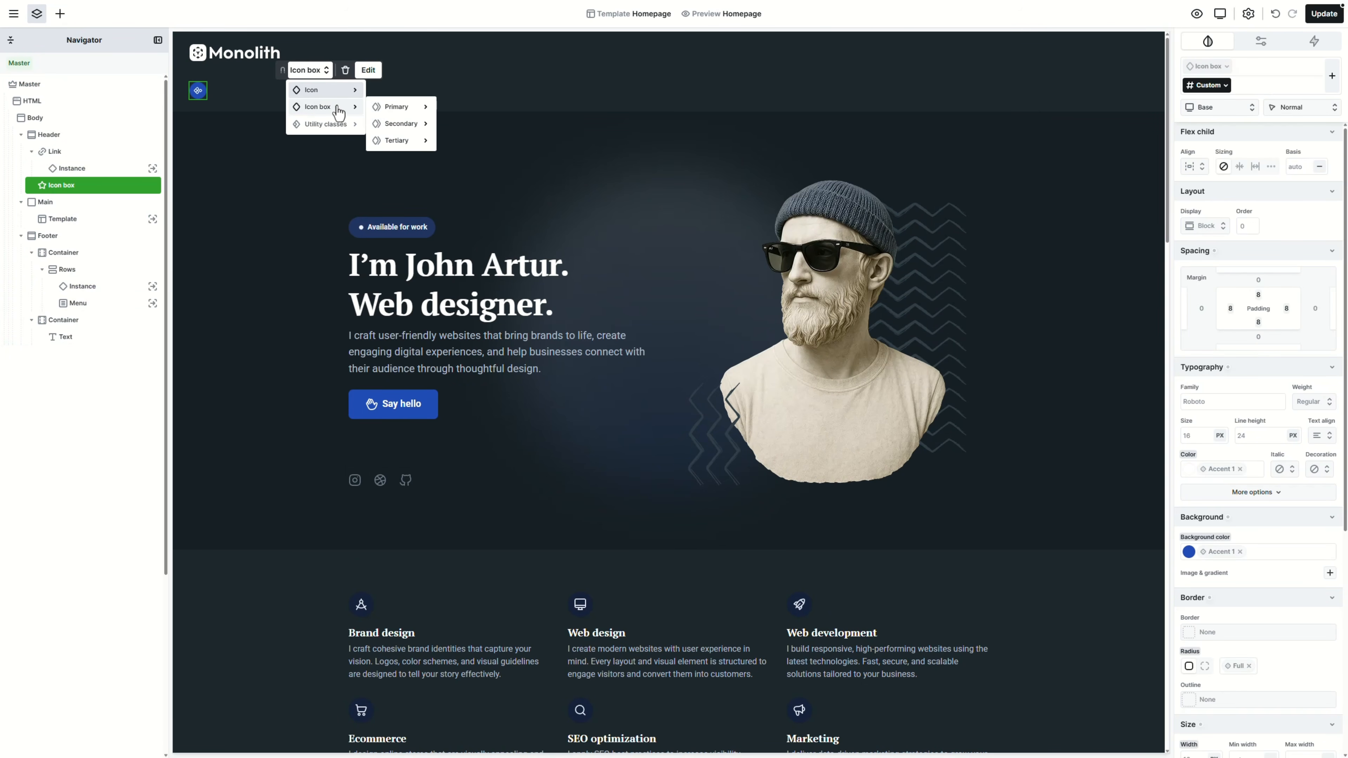
mouse_move(396, 108)
left_click(459, 141)
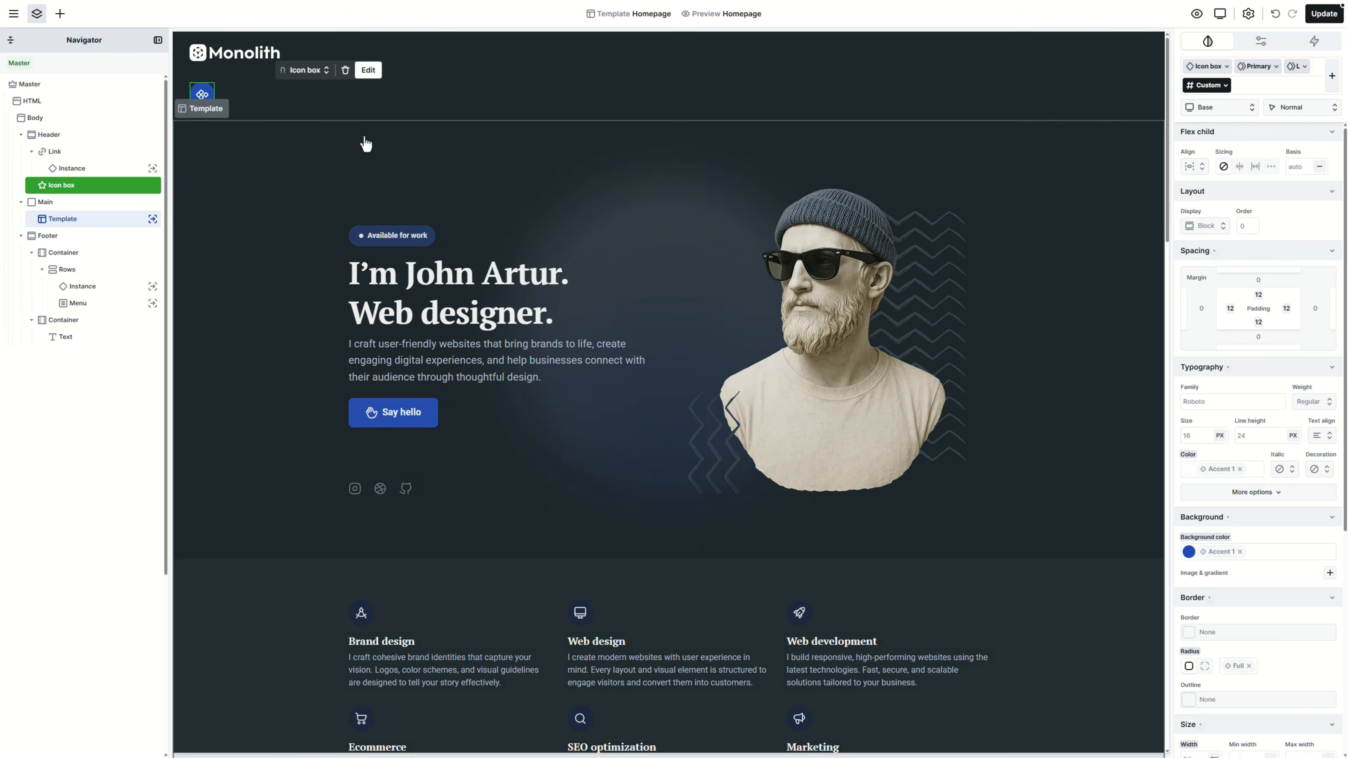
Search the icon library for "menu" and replace the icon box's symbol with the three-line menu icon
double_click(202, 96)
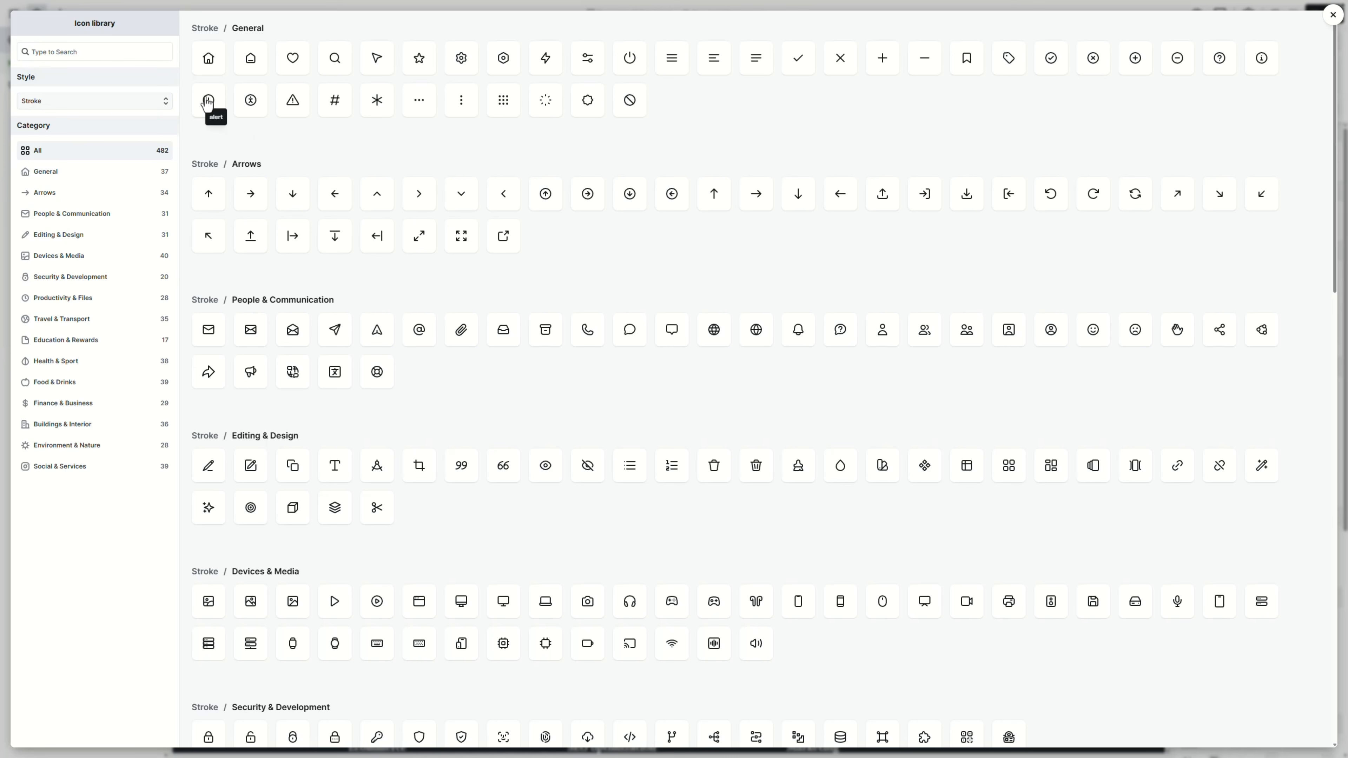
left_click(121, 52)
type("menu")
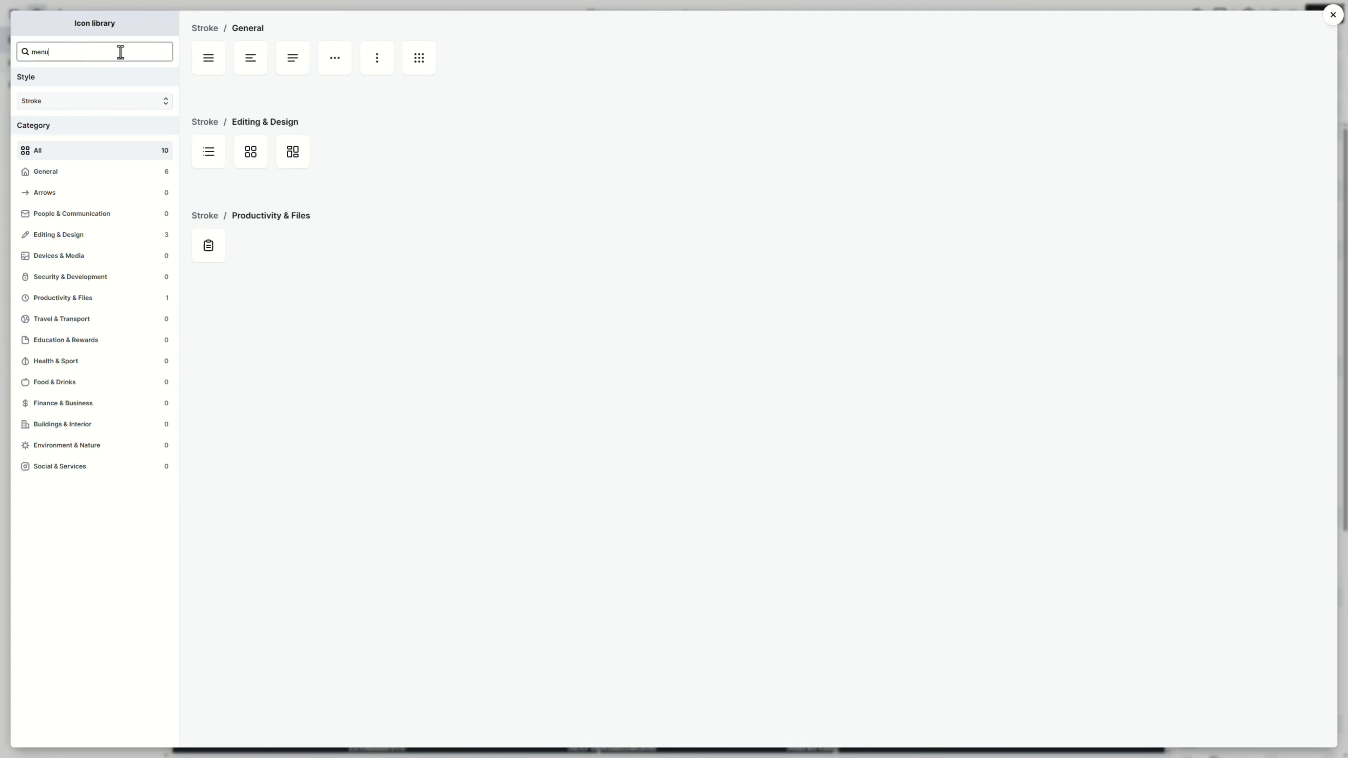
left_click(201, 69)
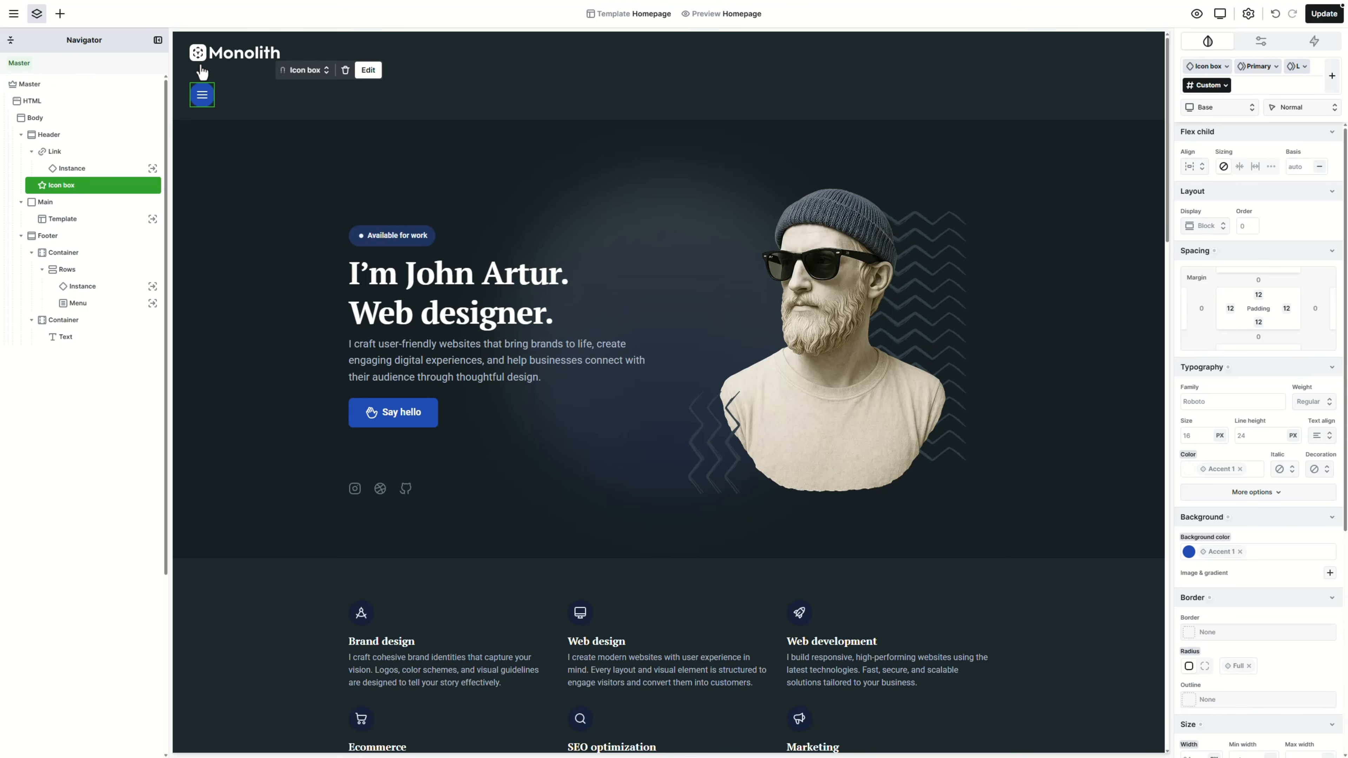
Lay out the header as a flex Row with Center alignment and Space between horizontal content distribution
left_click(77, 136)
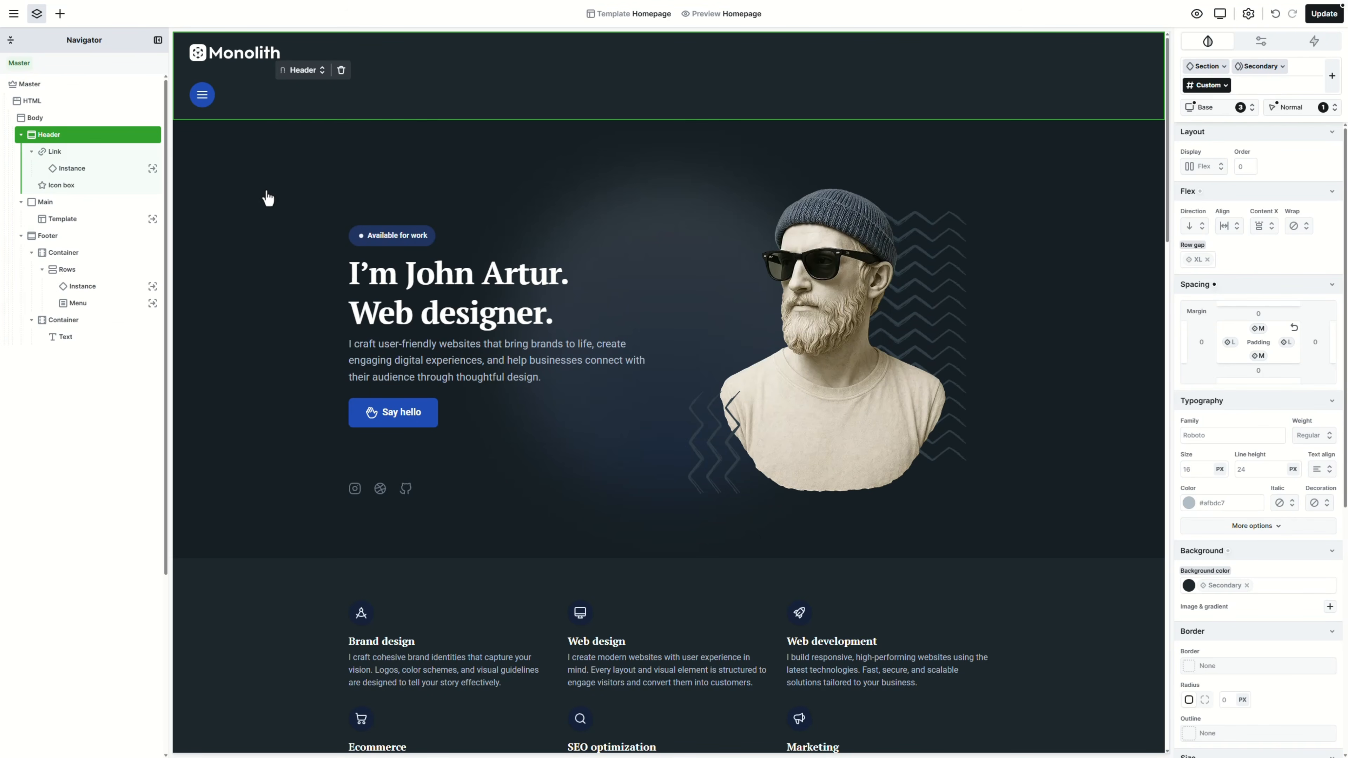
left_click(1194, 226)
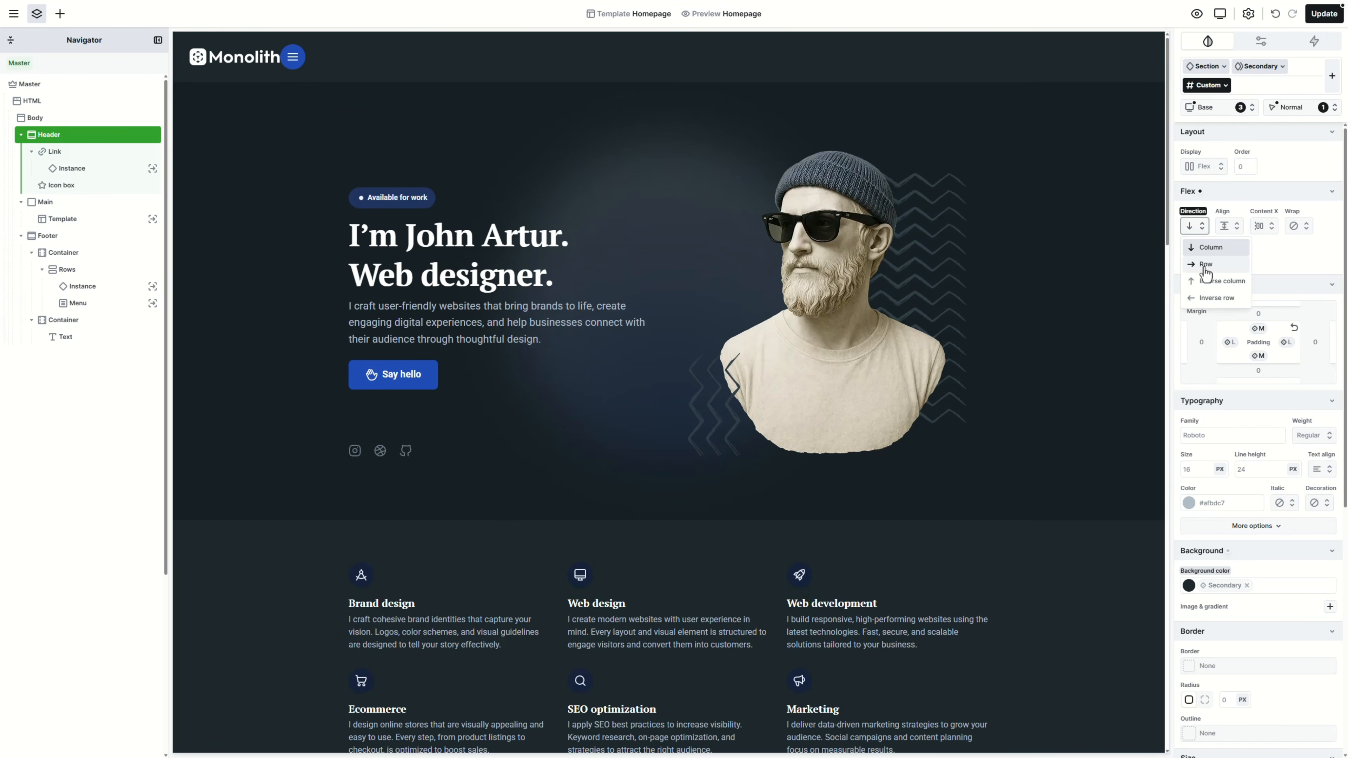
left_click(1202, 257)
left_click(1230, 226)
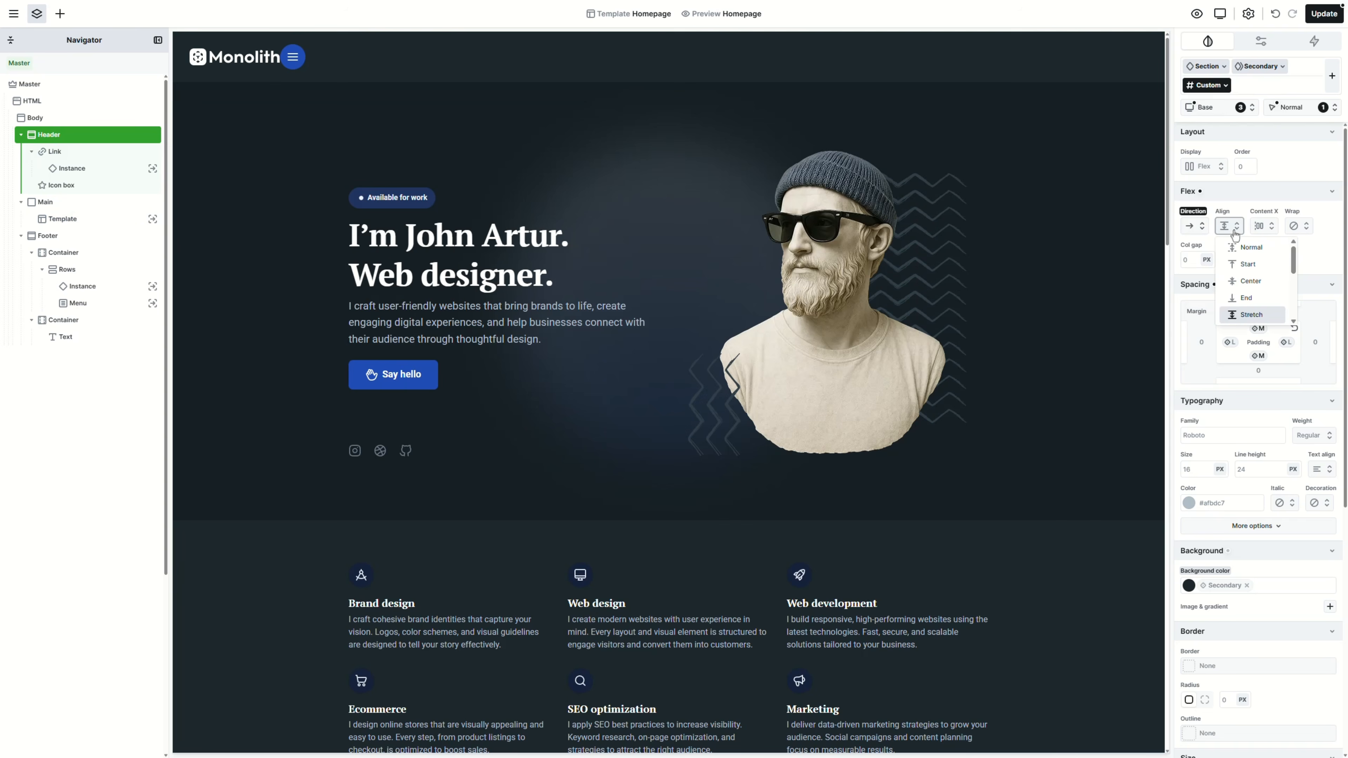
left_click(1245, 285)
left_click(1264, 226)
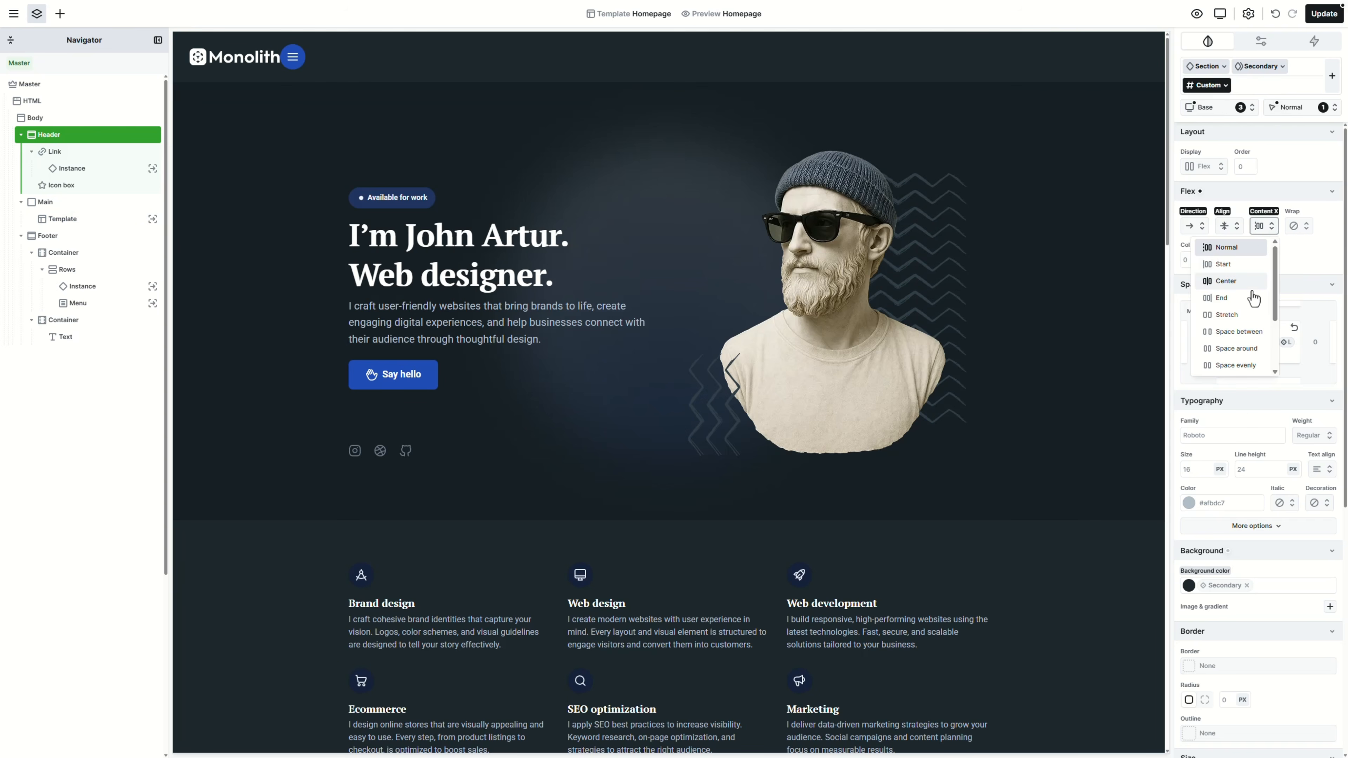
left_click(1248, 337)
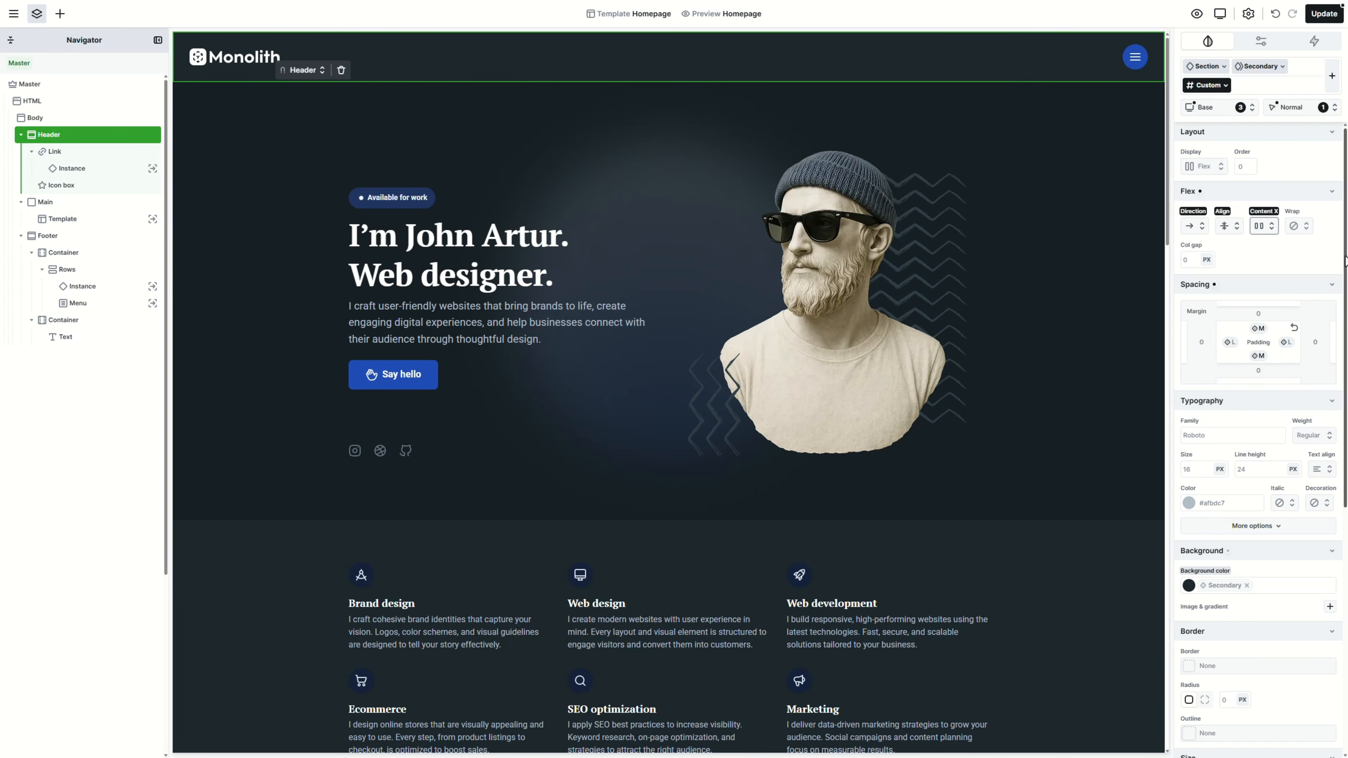
Set the header's background color to transparent
left_click_drag(1343, 258, 1342, 408)
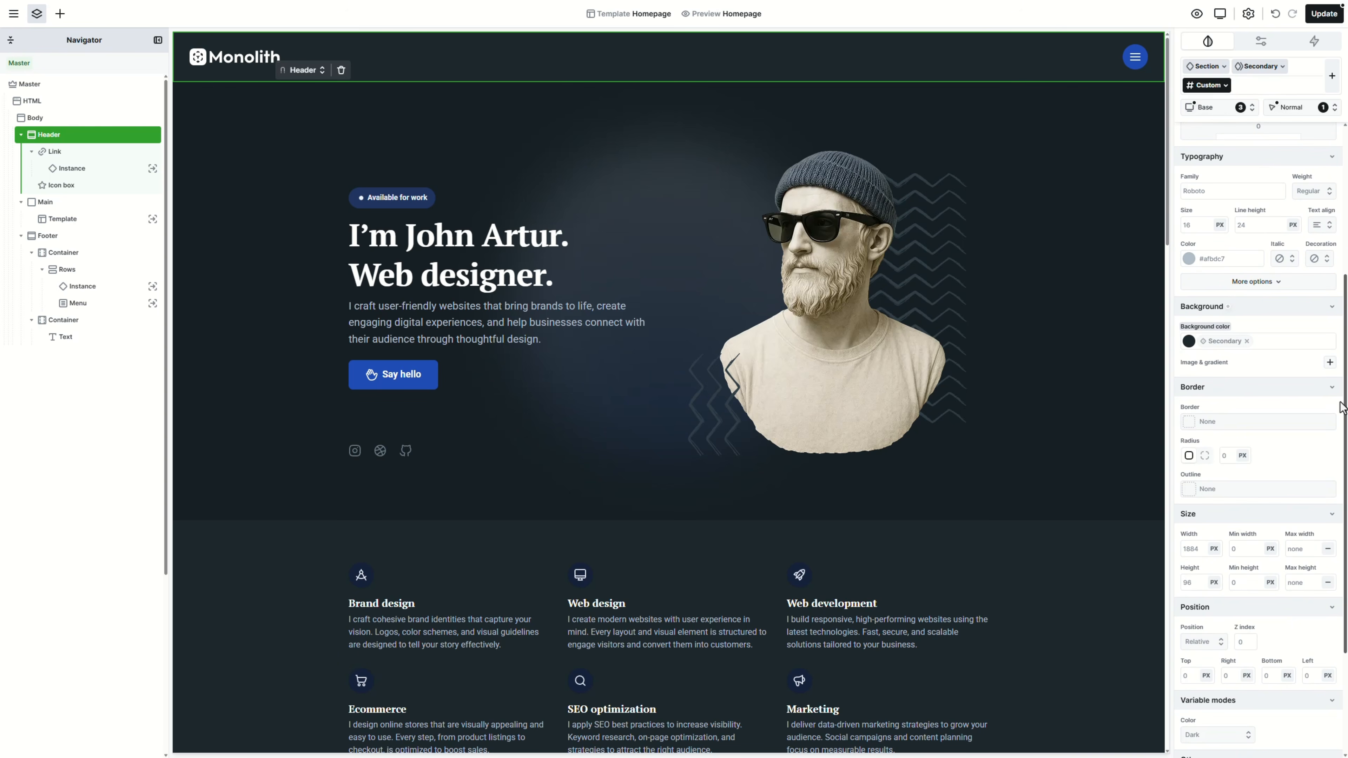
left_click(1247, 341)
type("transparent")
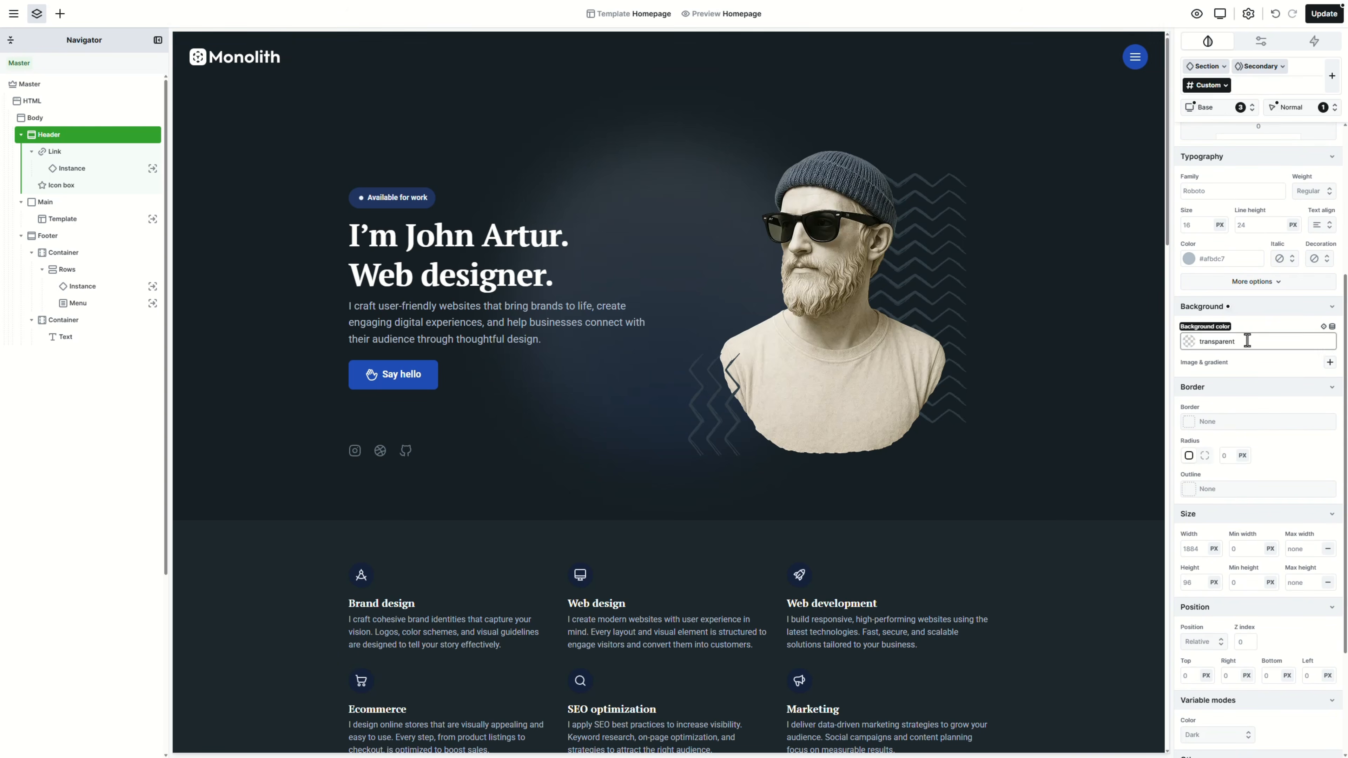
key("Return")
Set the header's position to Fixed with a z-index of 9999
scroll(1263, 478, "down", 2)
left_click(1203, 536)
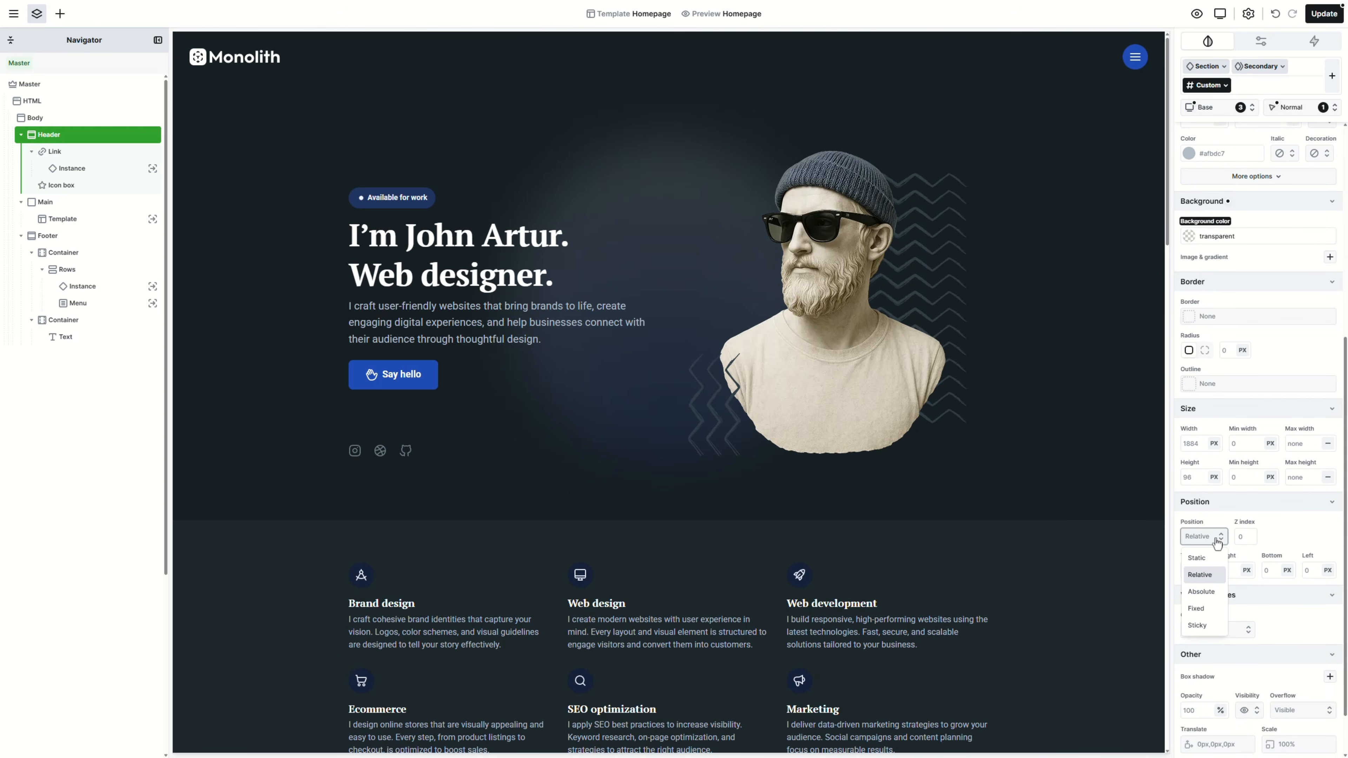
left_click(1200, 608)
left_click(1242, 537)
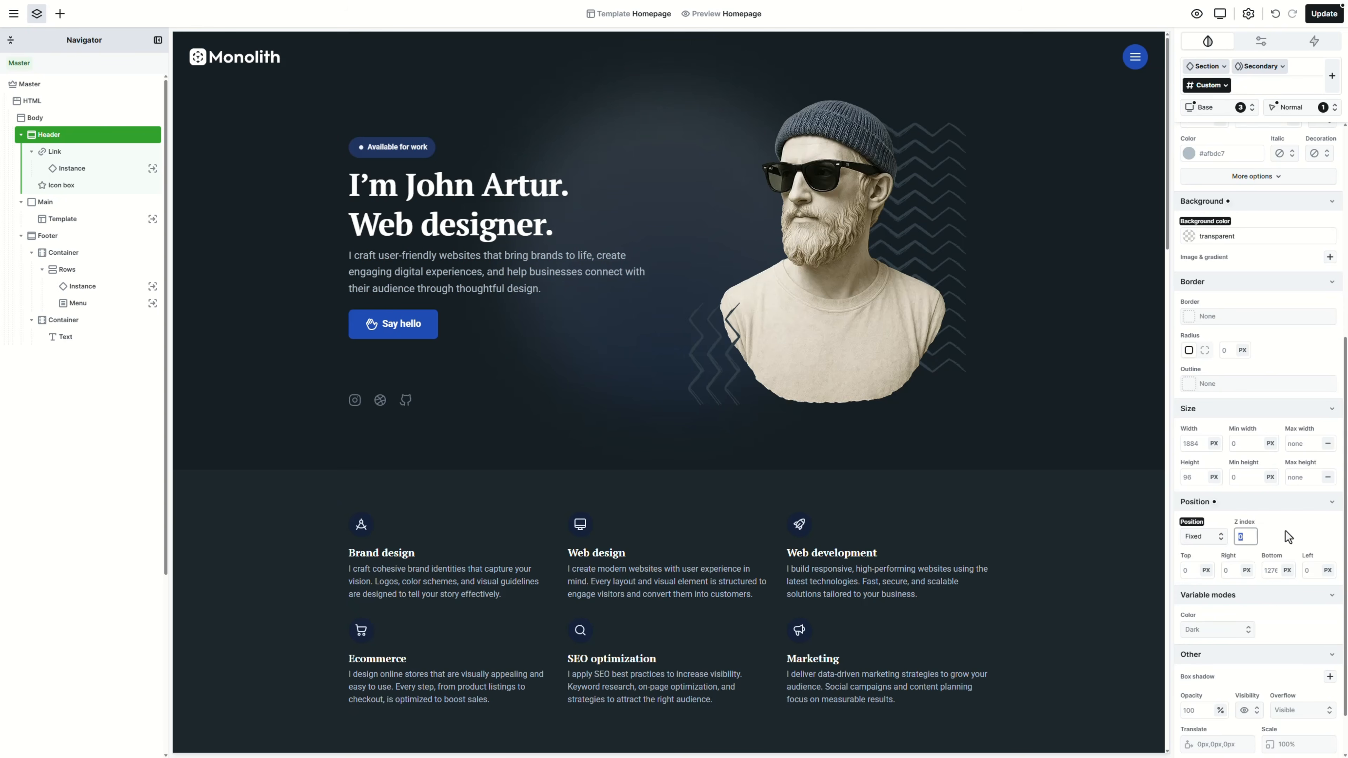
type("9999")
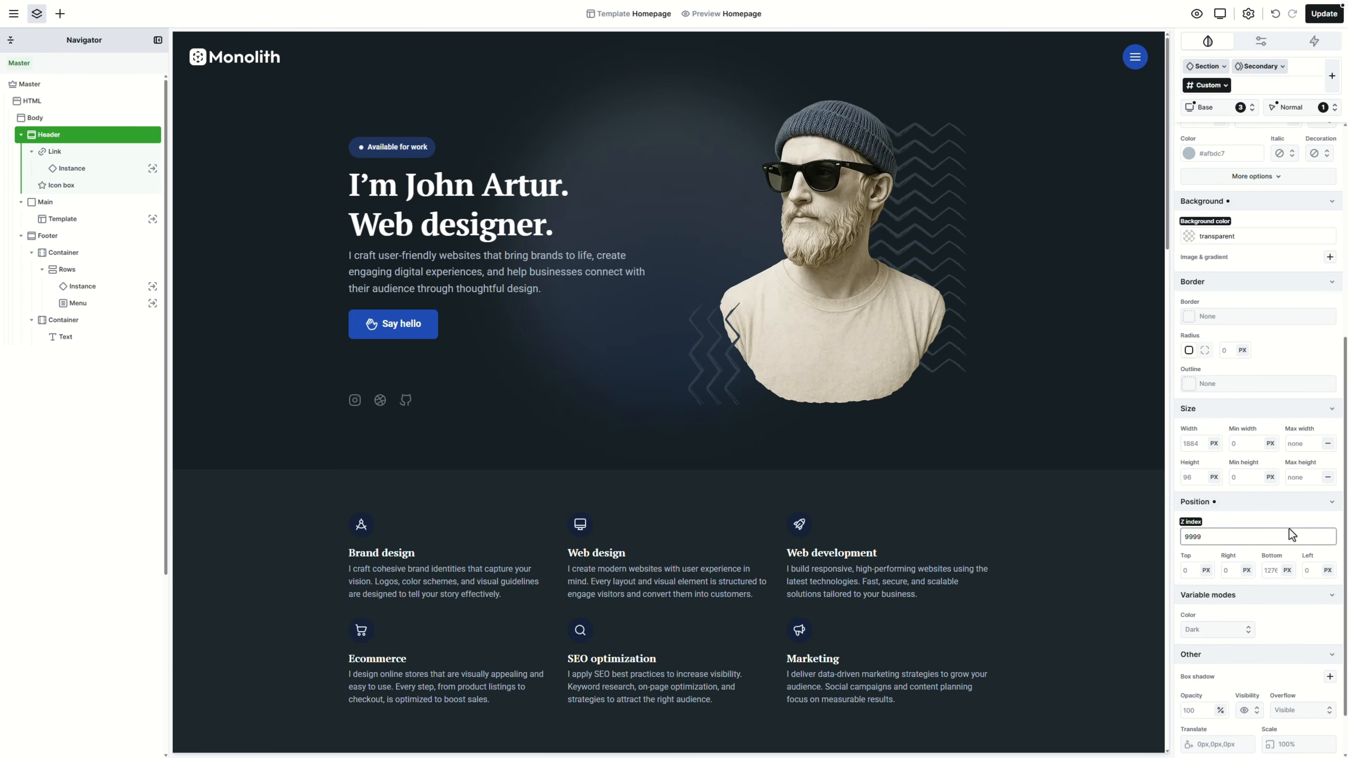
Set the fixed header's top, right and left offsets to 0 px and check how it behaves while the page scrolls
left_click(1185, 571)
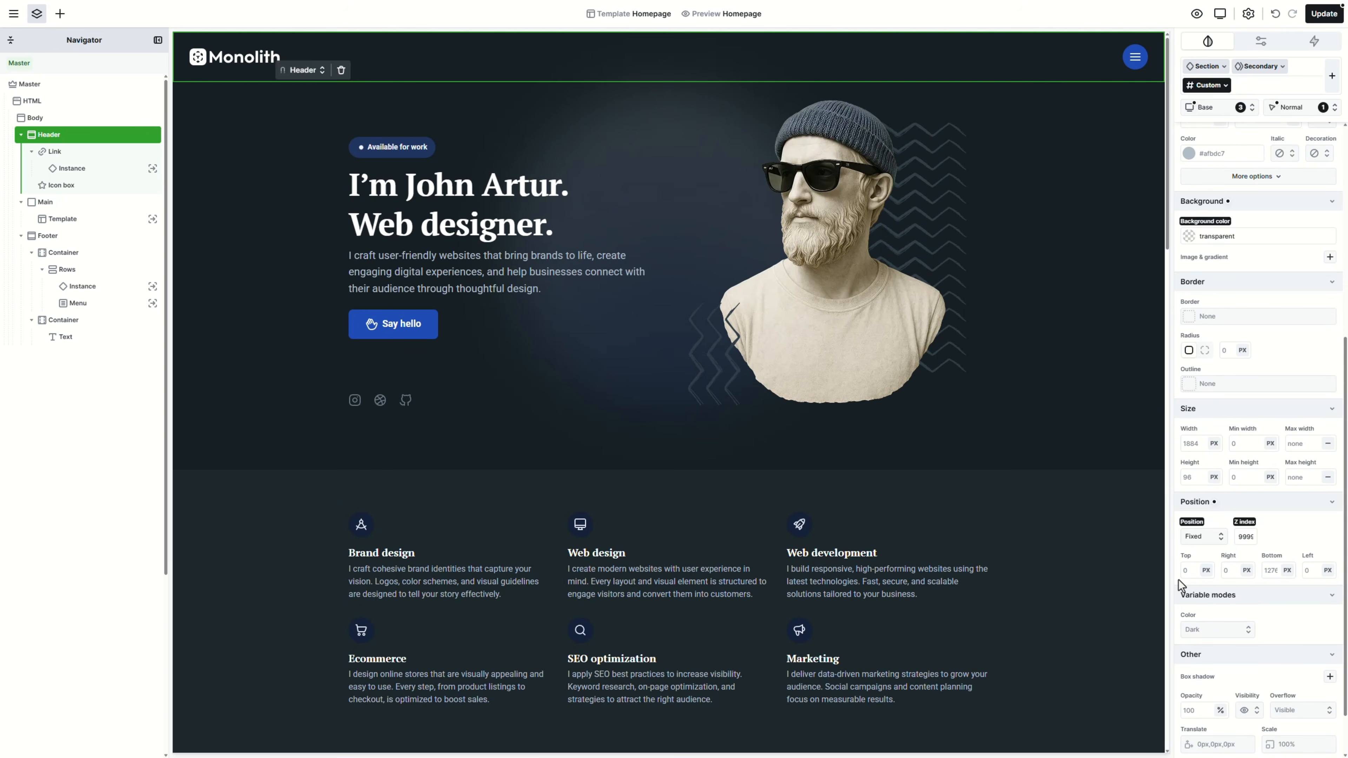
left_click(1226, 572)
type("0")
left_click(1317, 571)
type("0")
left_click(1317, 530)
scroll(1106, 366, "down", 4)
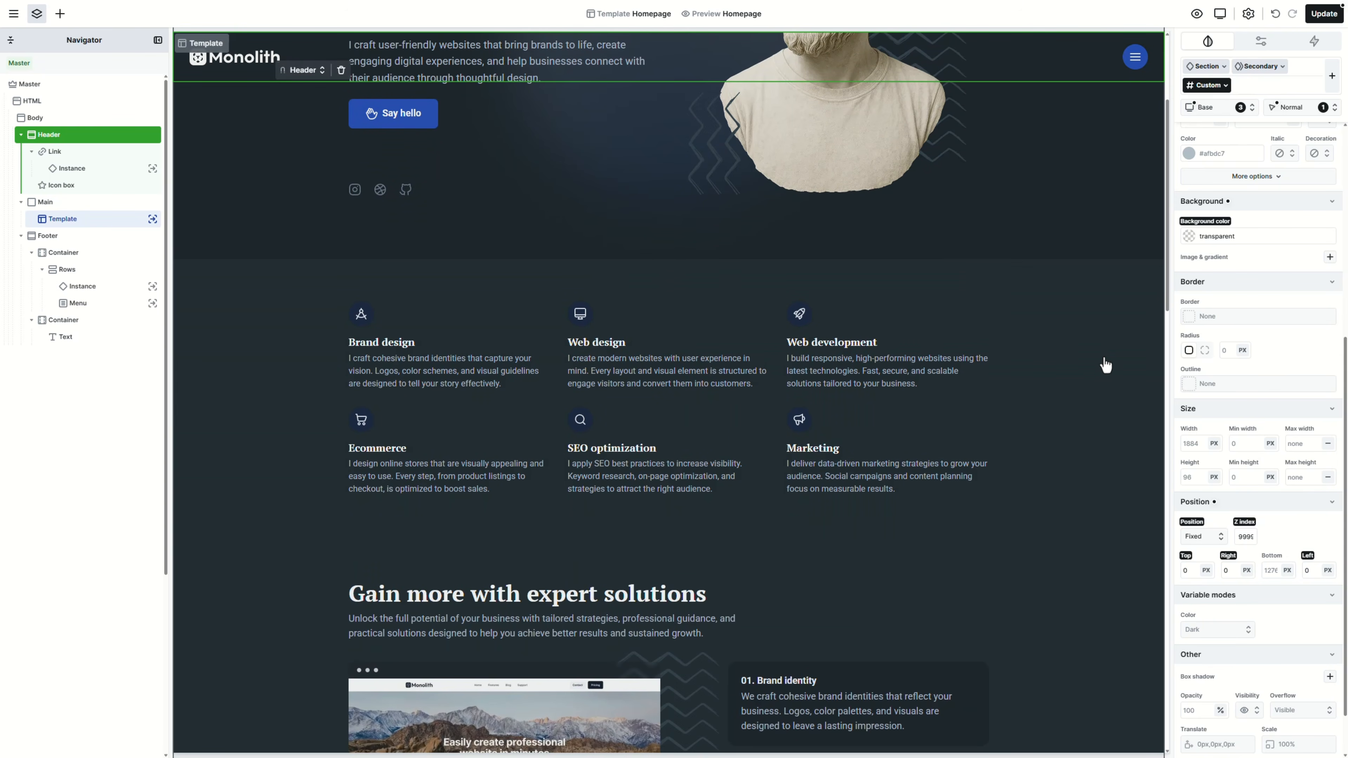
scroll(1105, 365, "up", 4)
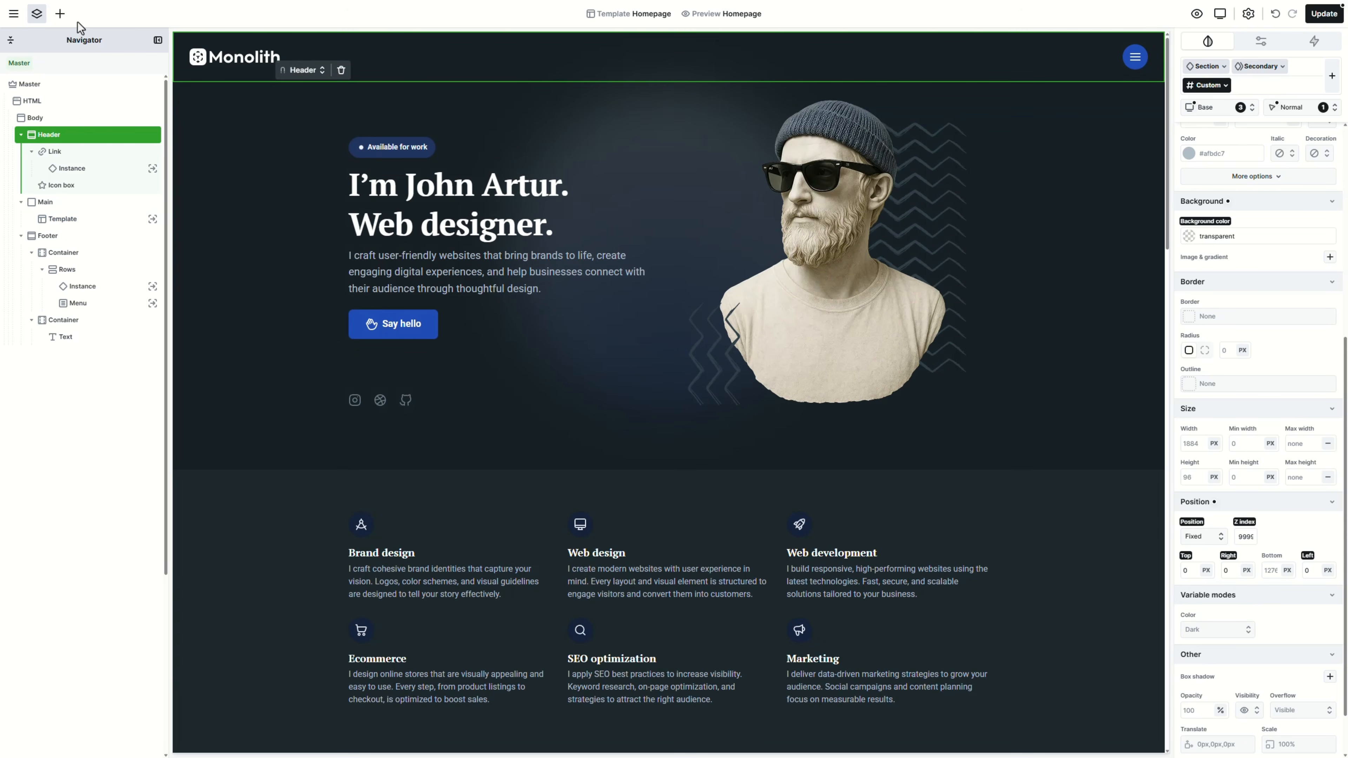
Insert a new section between the header and main elements and rename it "OC menu"
left_click(60, 15)
left_click_drag(30, 169, 28, 199)
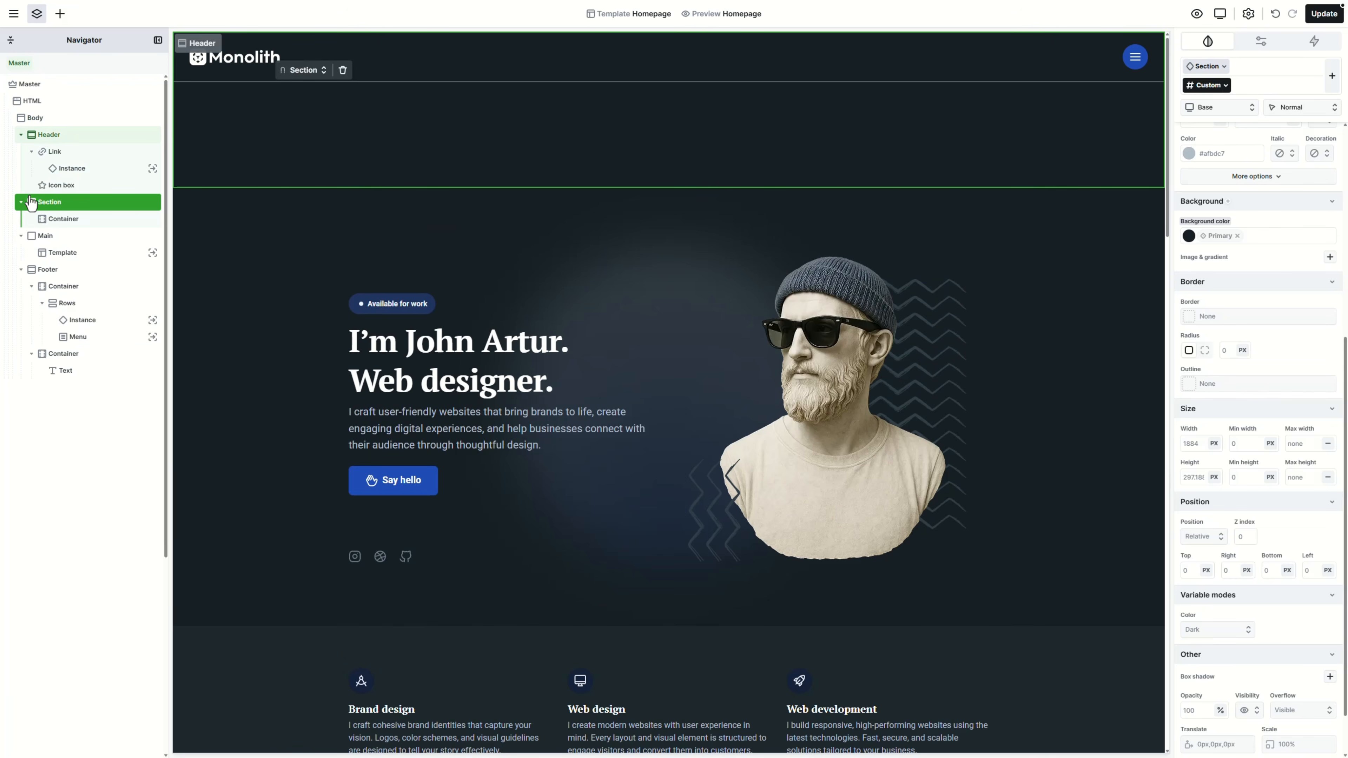
right_click(54, 212)
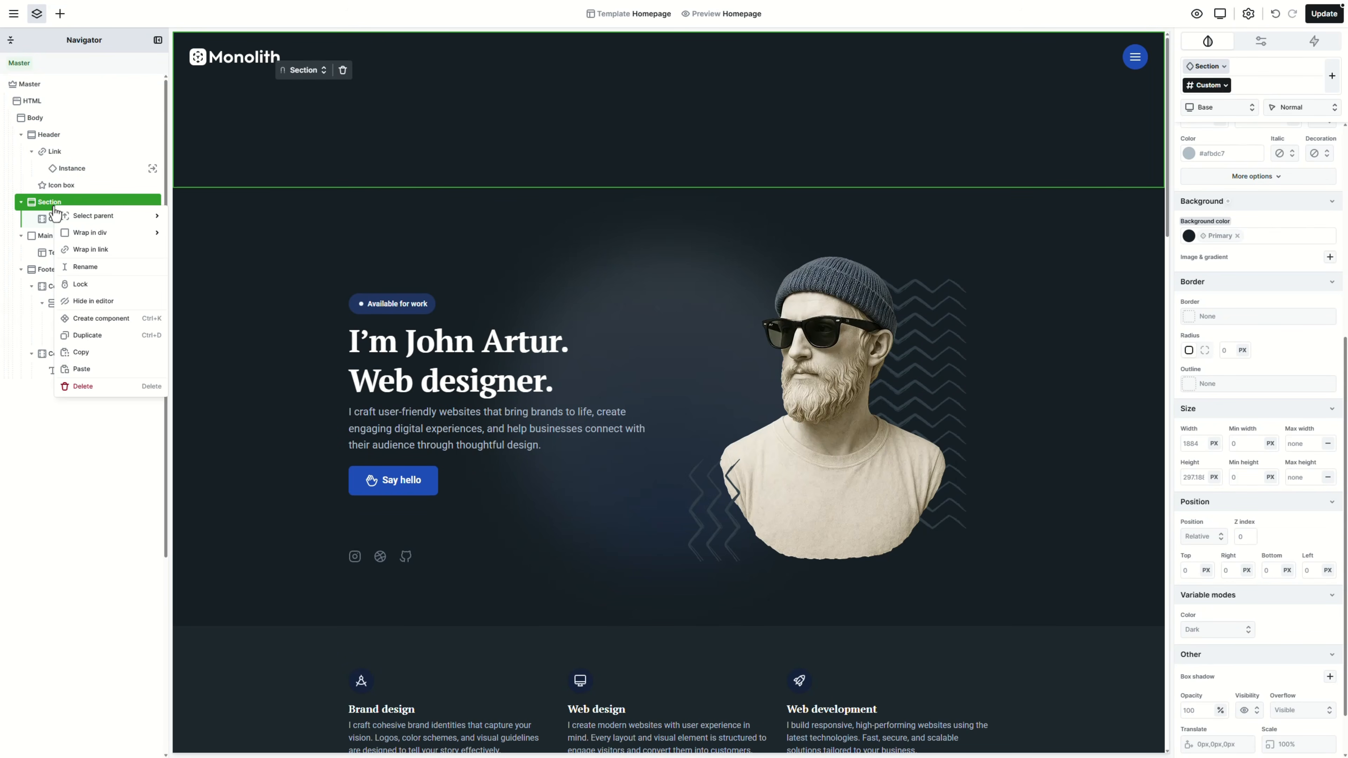
left_click(85, 266)
type("o")
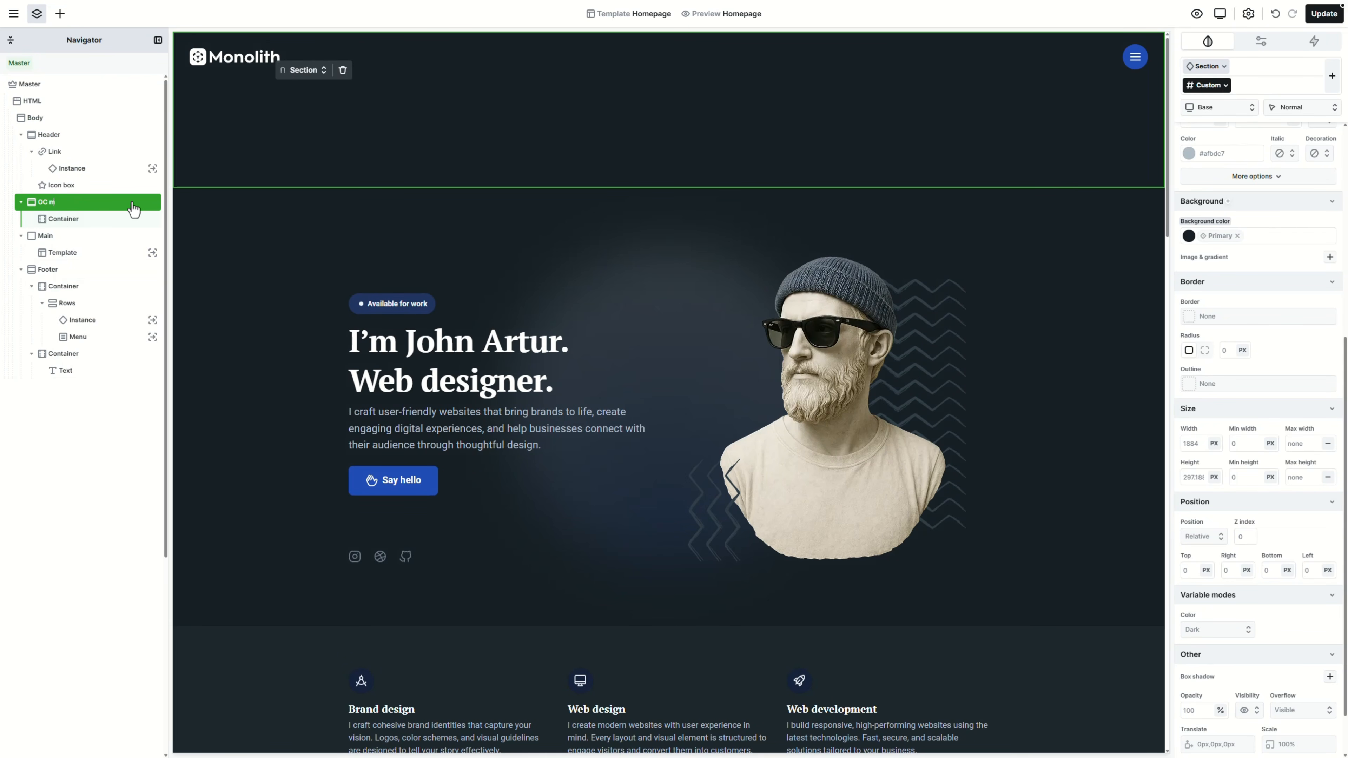
key("Return")
Add a Menu element inside the container of the OC menu section
left_click(94, 223)
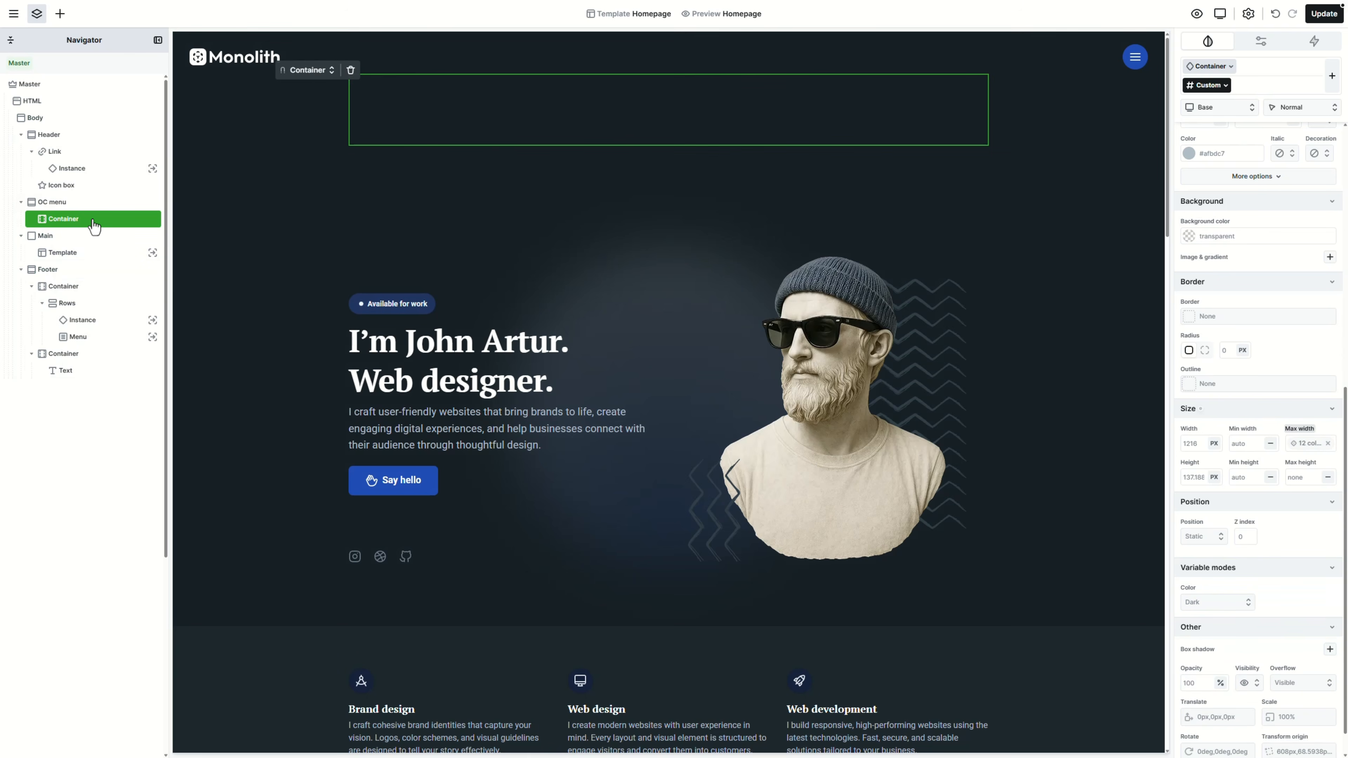
left_click(60, 15)
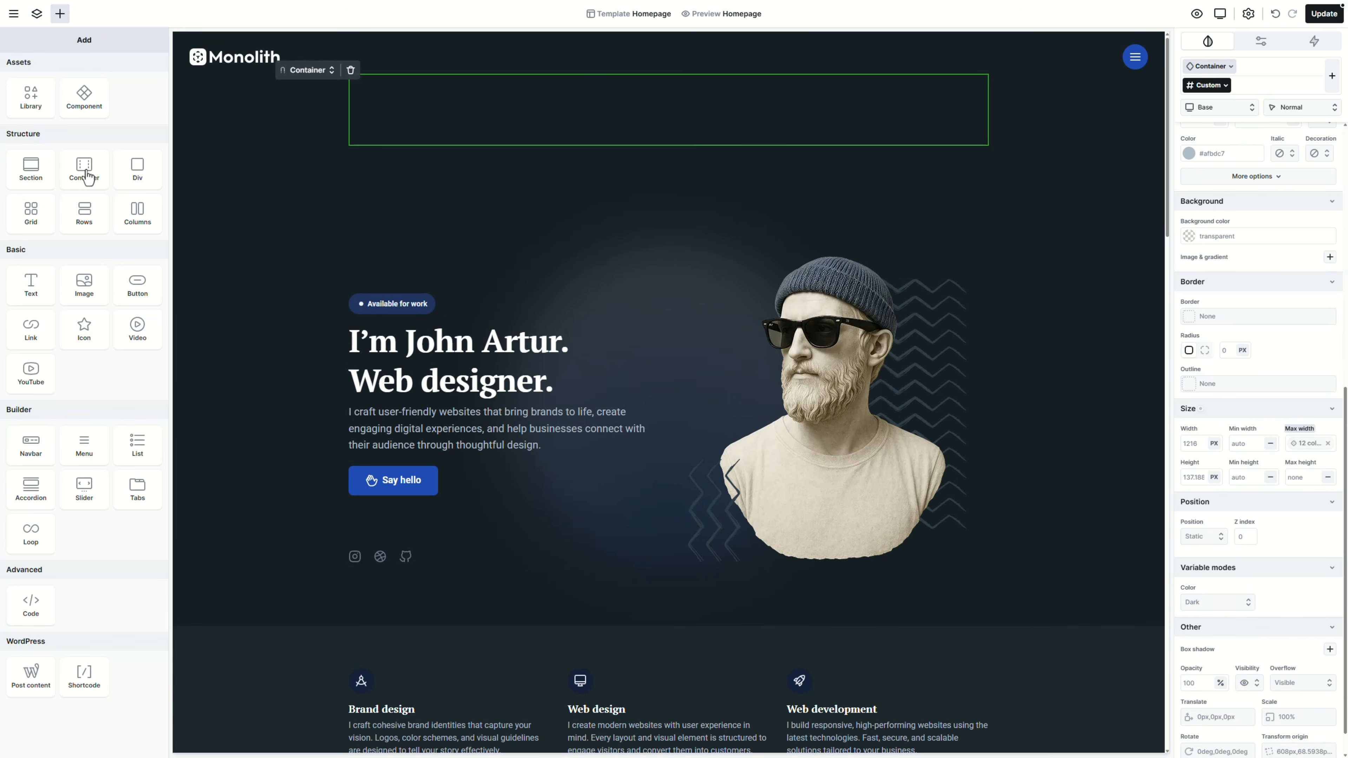
left_click(95, 453)
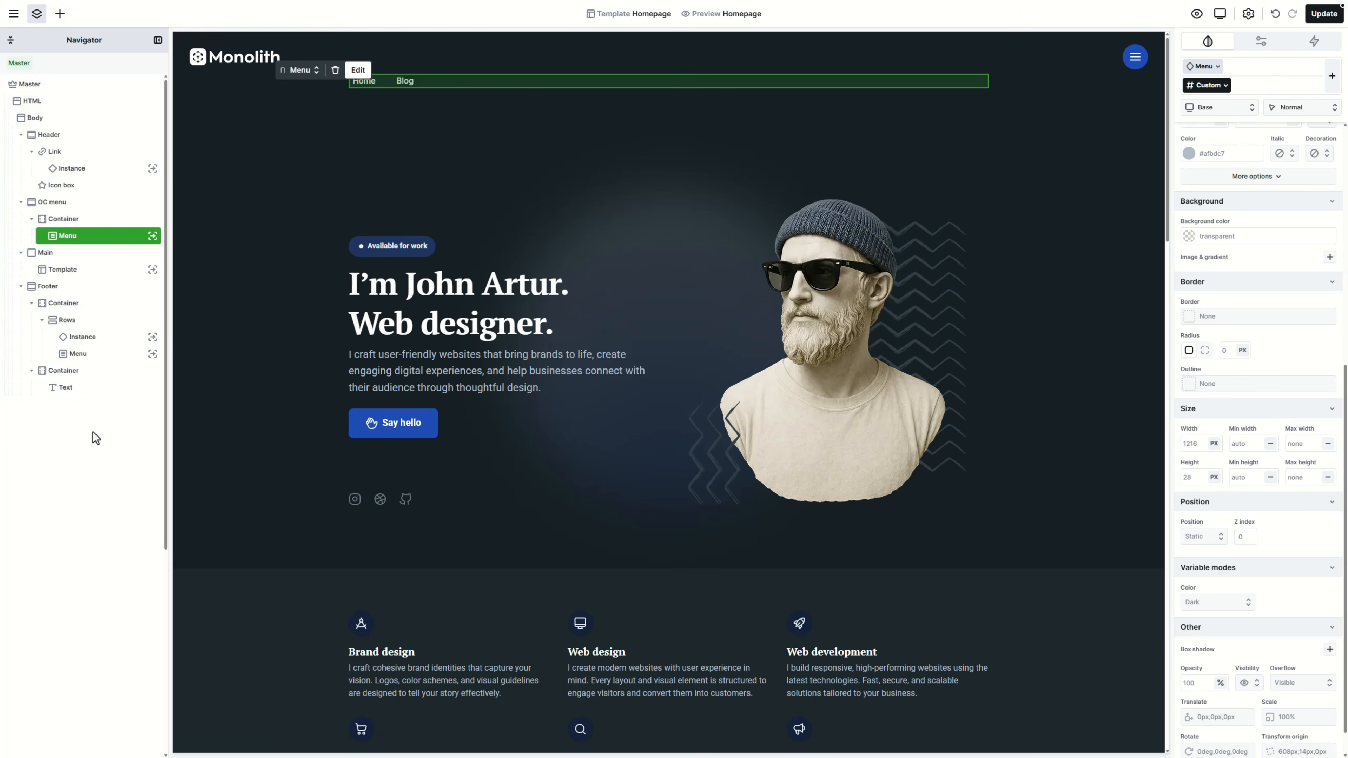
Set the OC menu section's position to Fixed
left_click(81, 206)
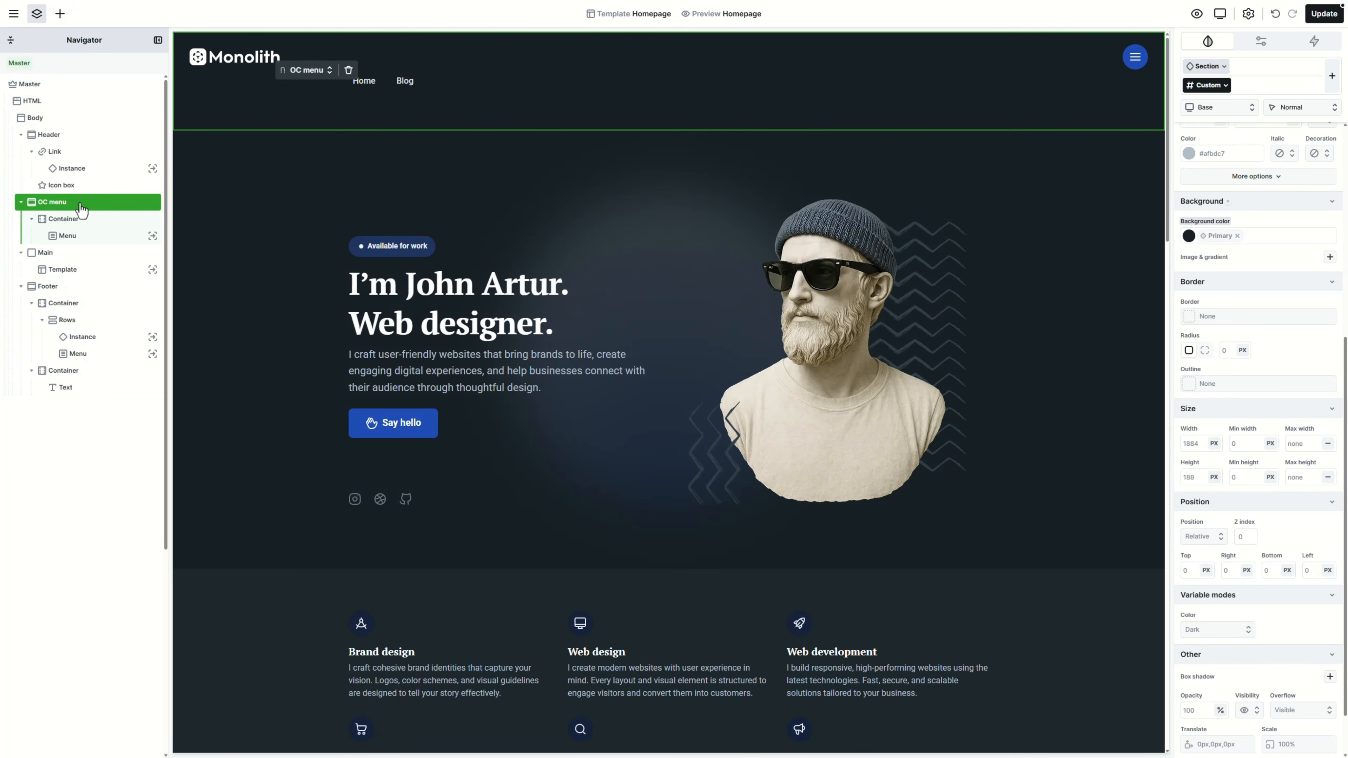
scroll(1265, 441, "down", 1)
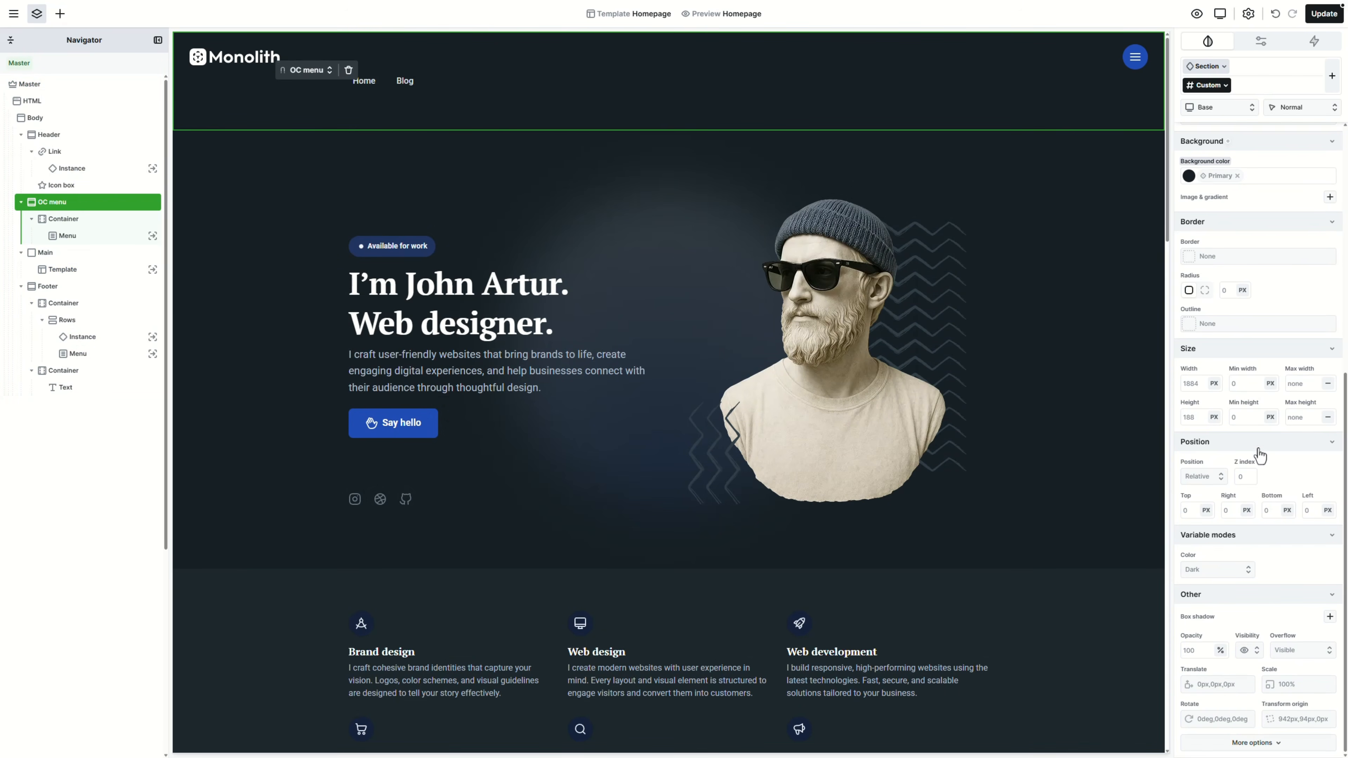
left_click(1221, 476)
left_click(1204, 564)
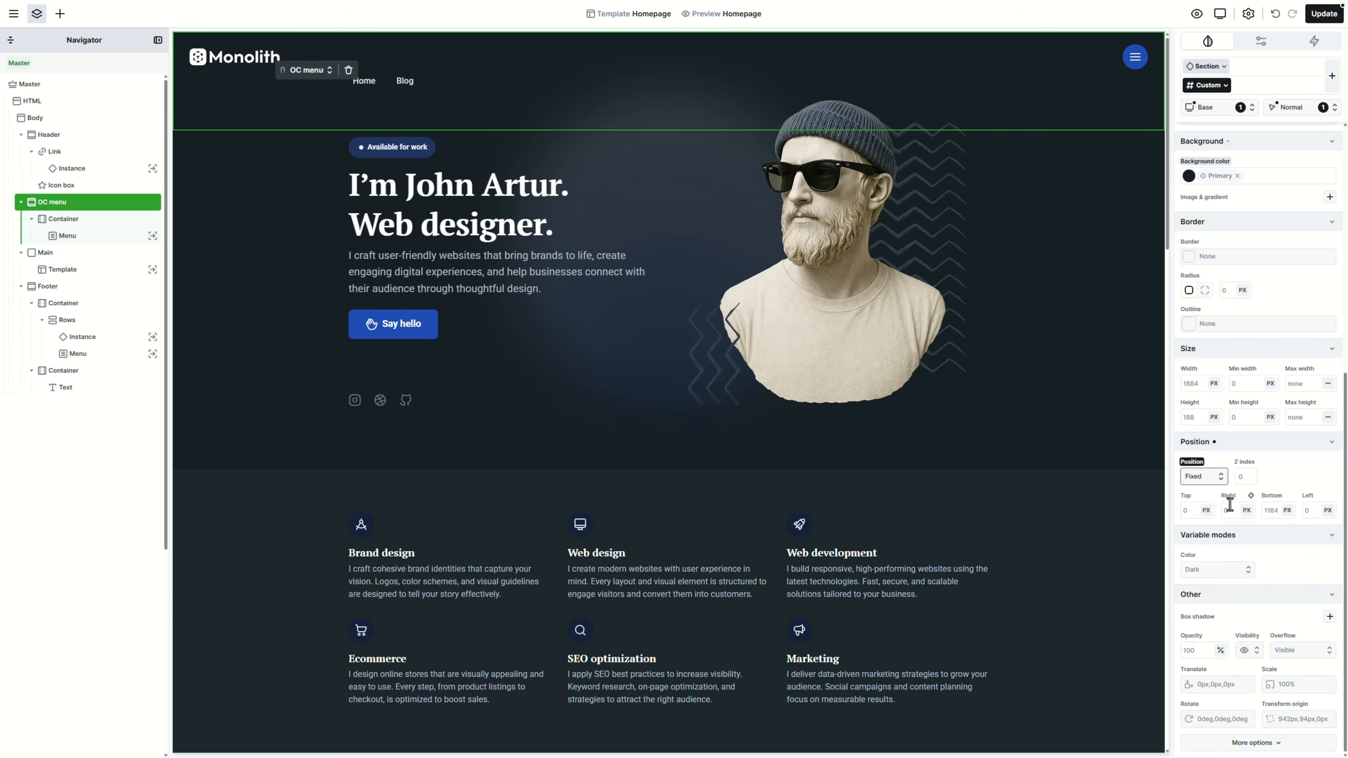
Set the OC menu section's z-index to 999 and its top, right, bottom and left offsets to 0 px
left_click(1245, 477)
type("999")
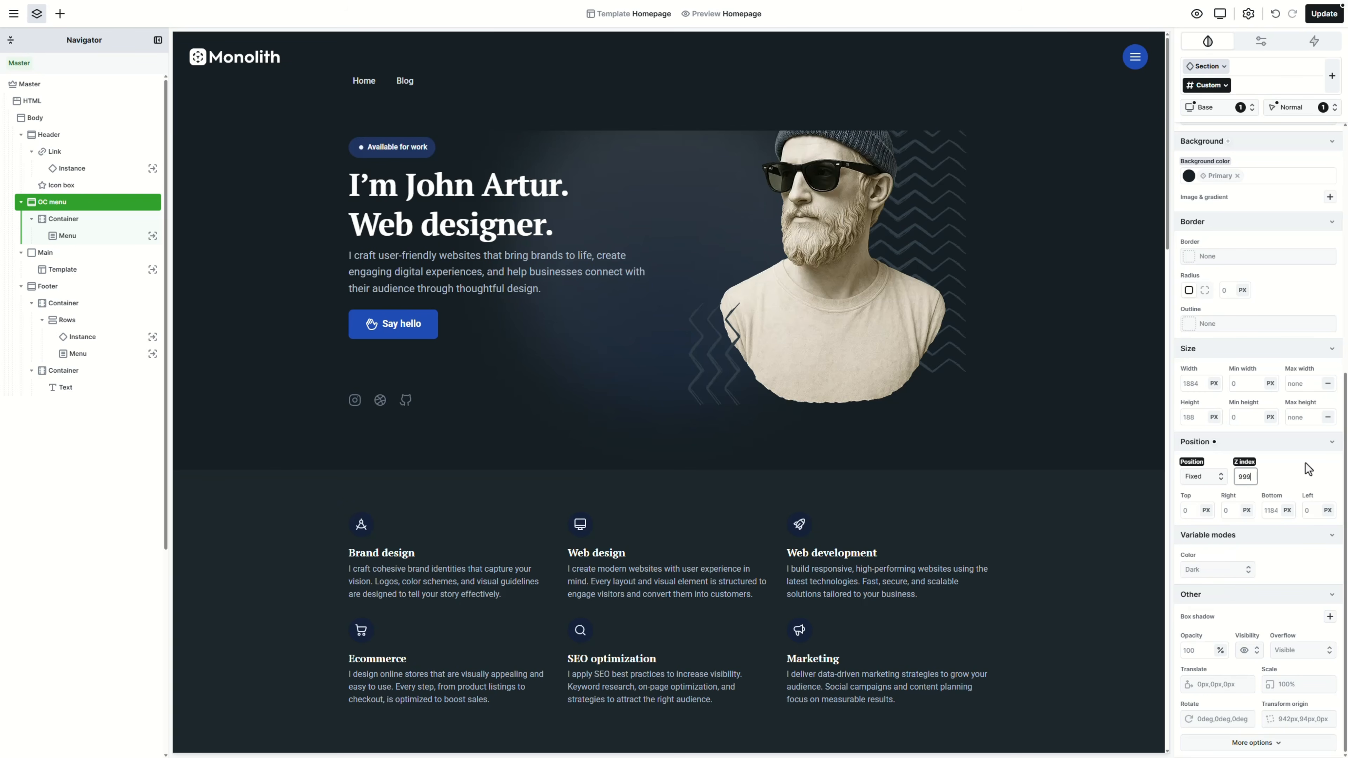
key("Tab")
left_click(1231, 513)
type("0")
left_click(1268, 513)
type("0")
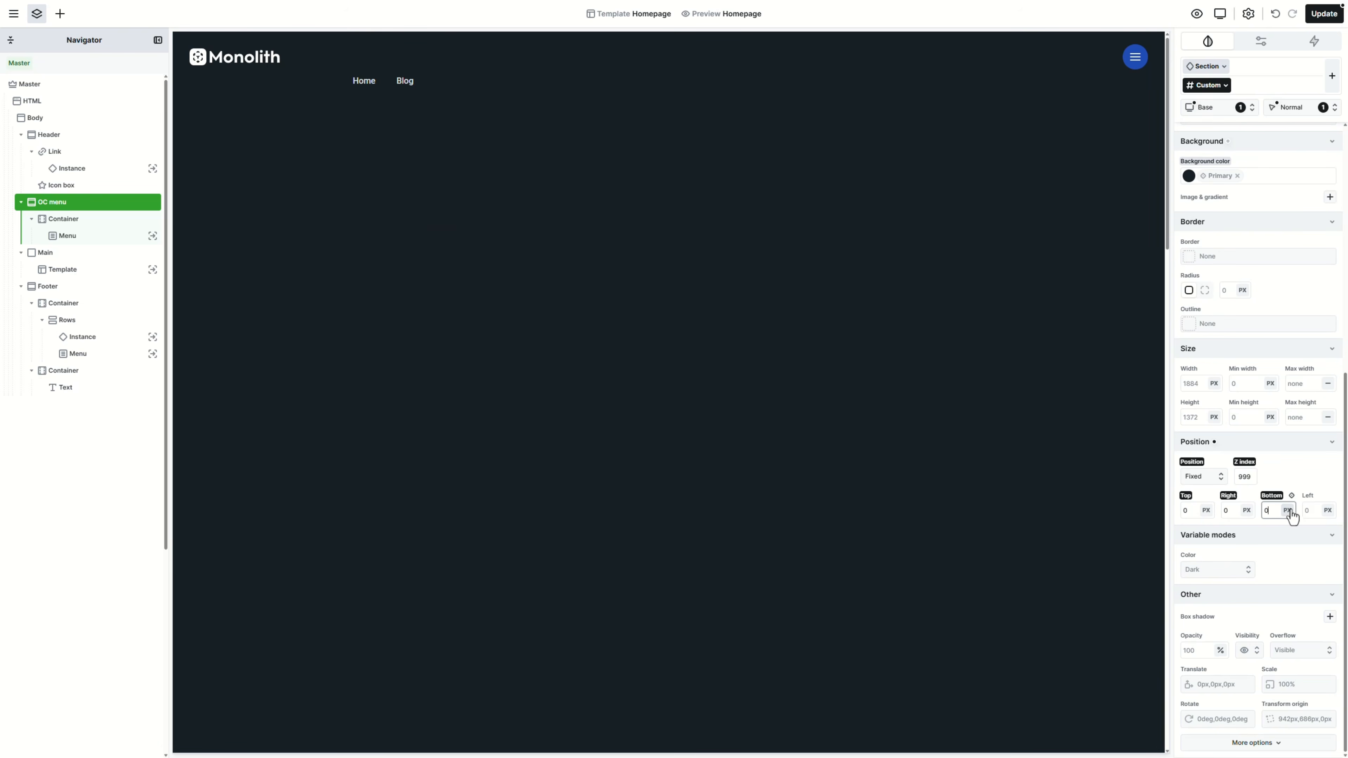
left_click(1309, 511)
type("0")
key("Return")
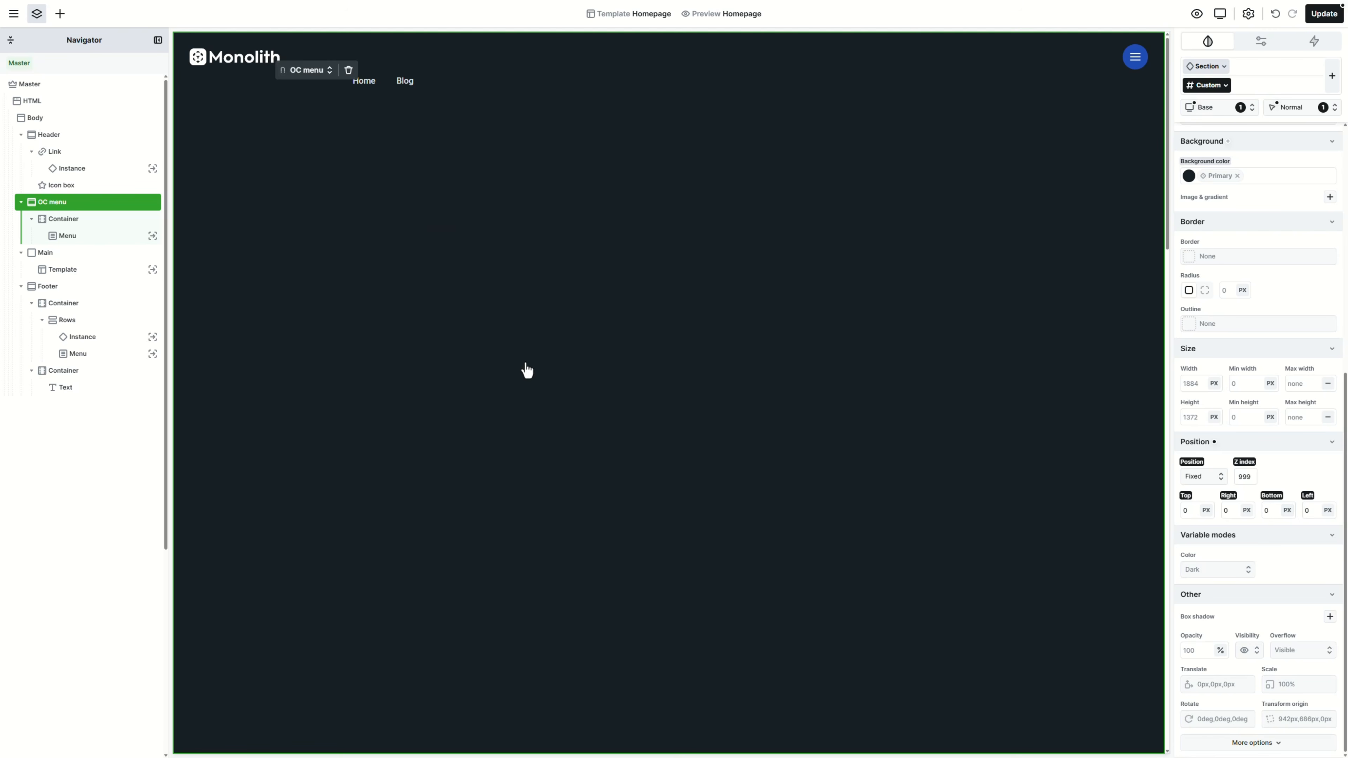
Open the OC menu's Menu element for editing and change its horizontal list to the plain List type
double_click(105, 241)
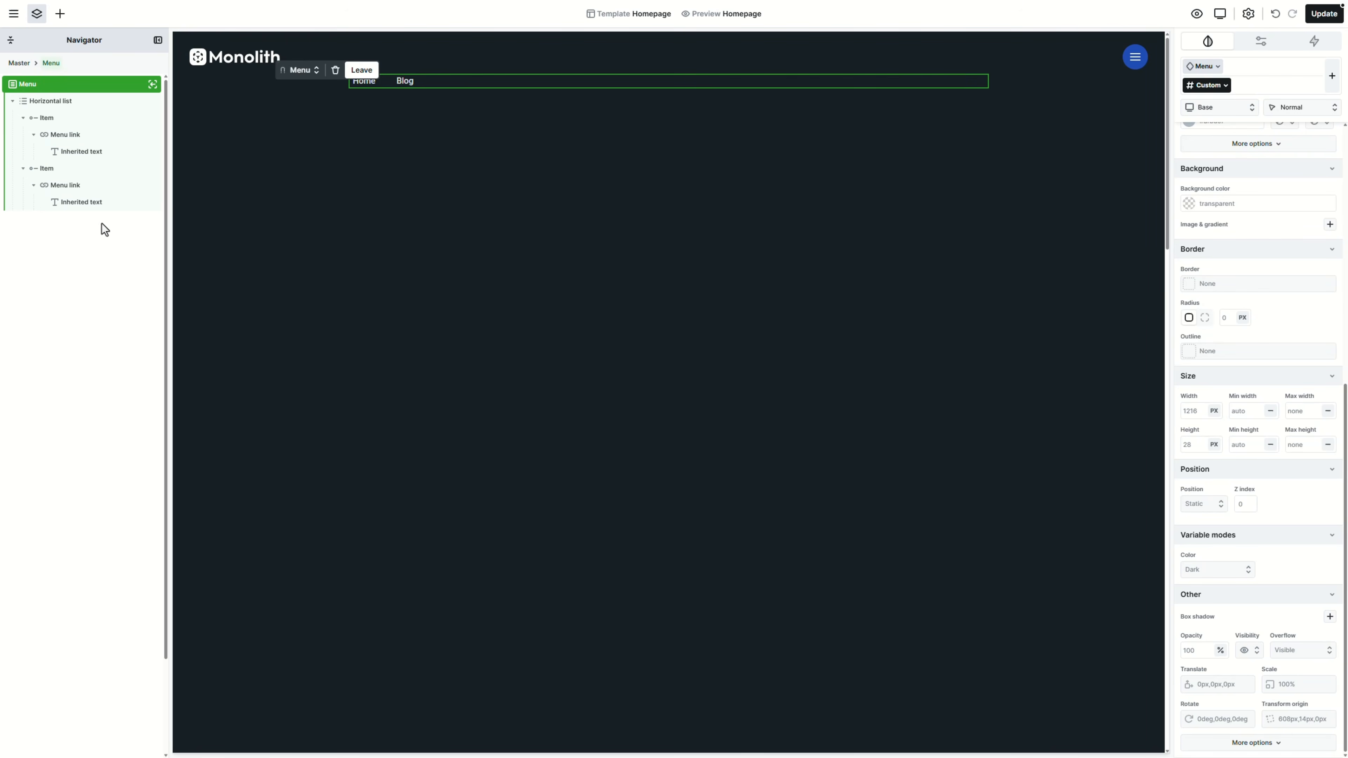
left_click(105, 102)
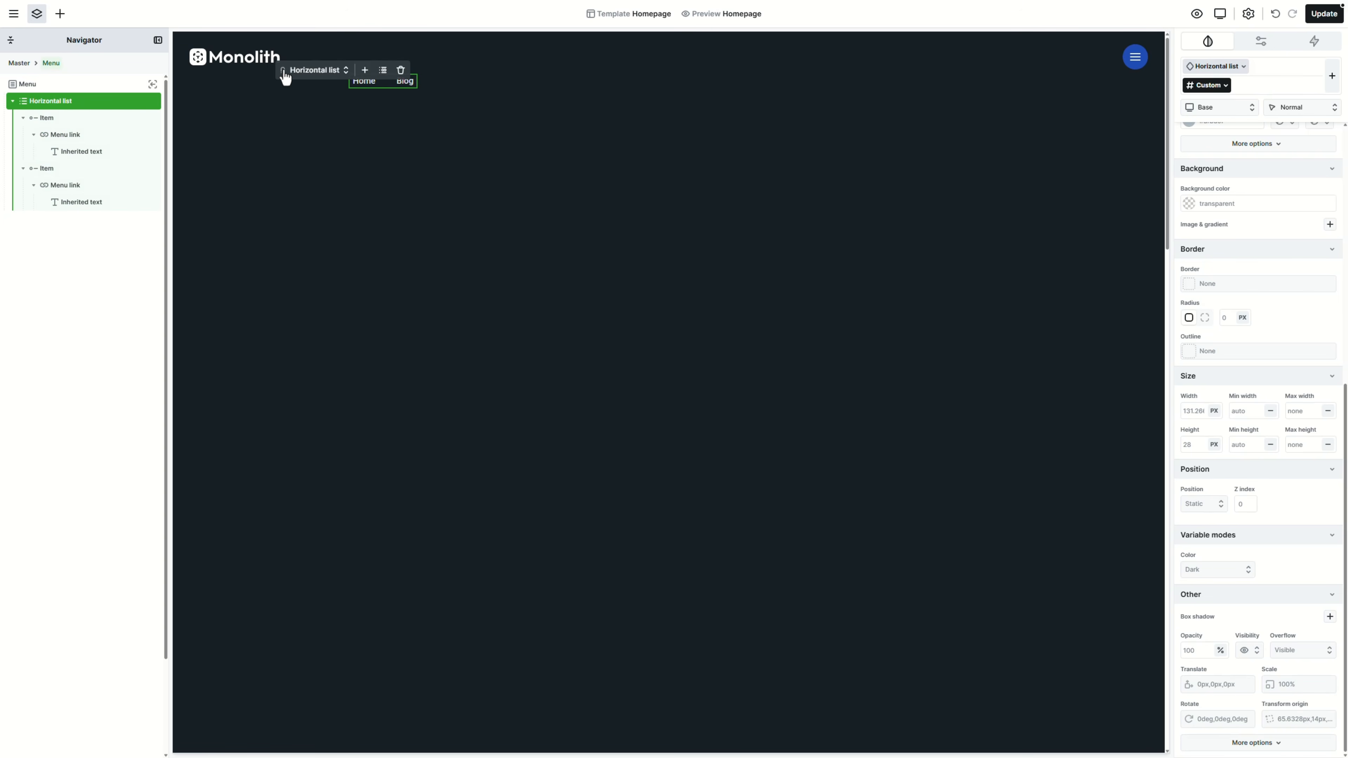
left_click_drag(285, 78, 421, 139)
left_click(445, 137)
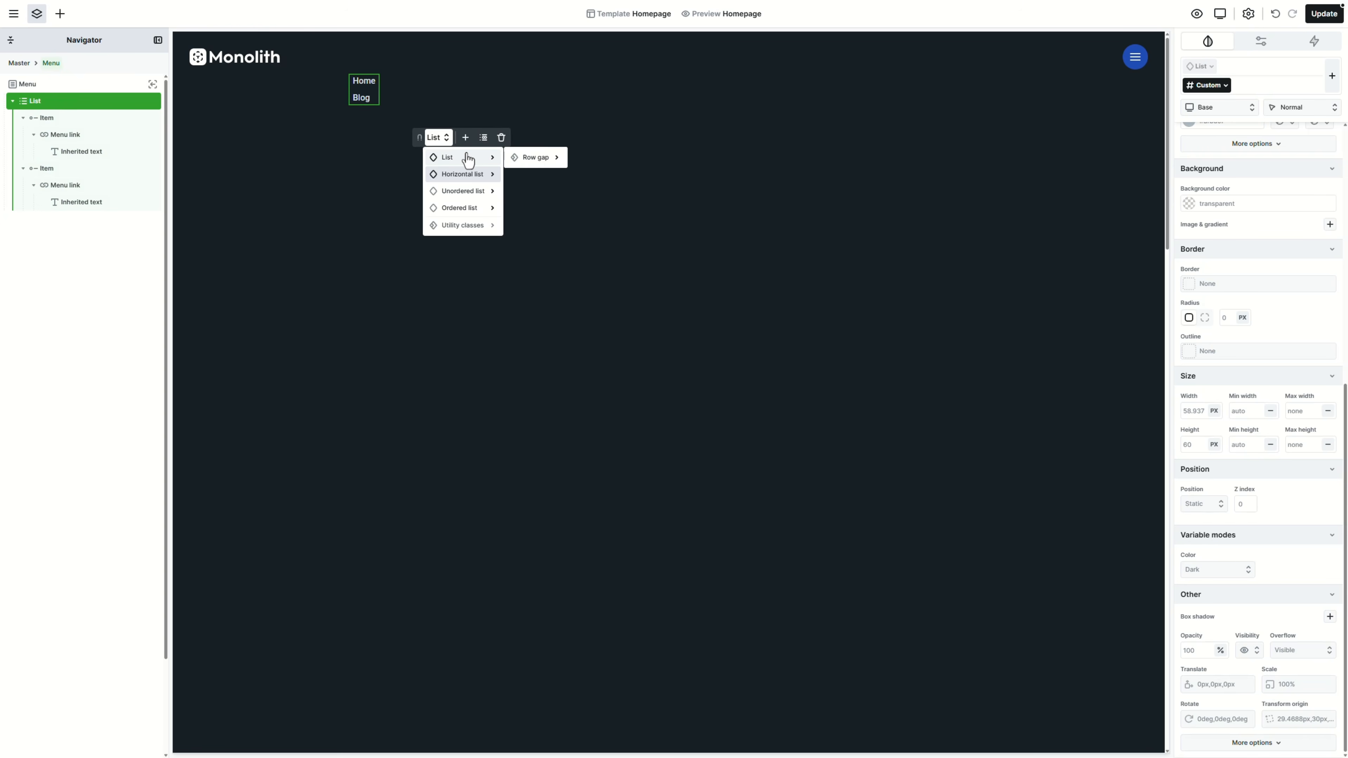
left_click(467, 158)
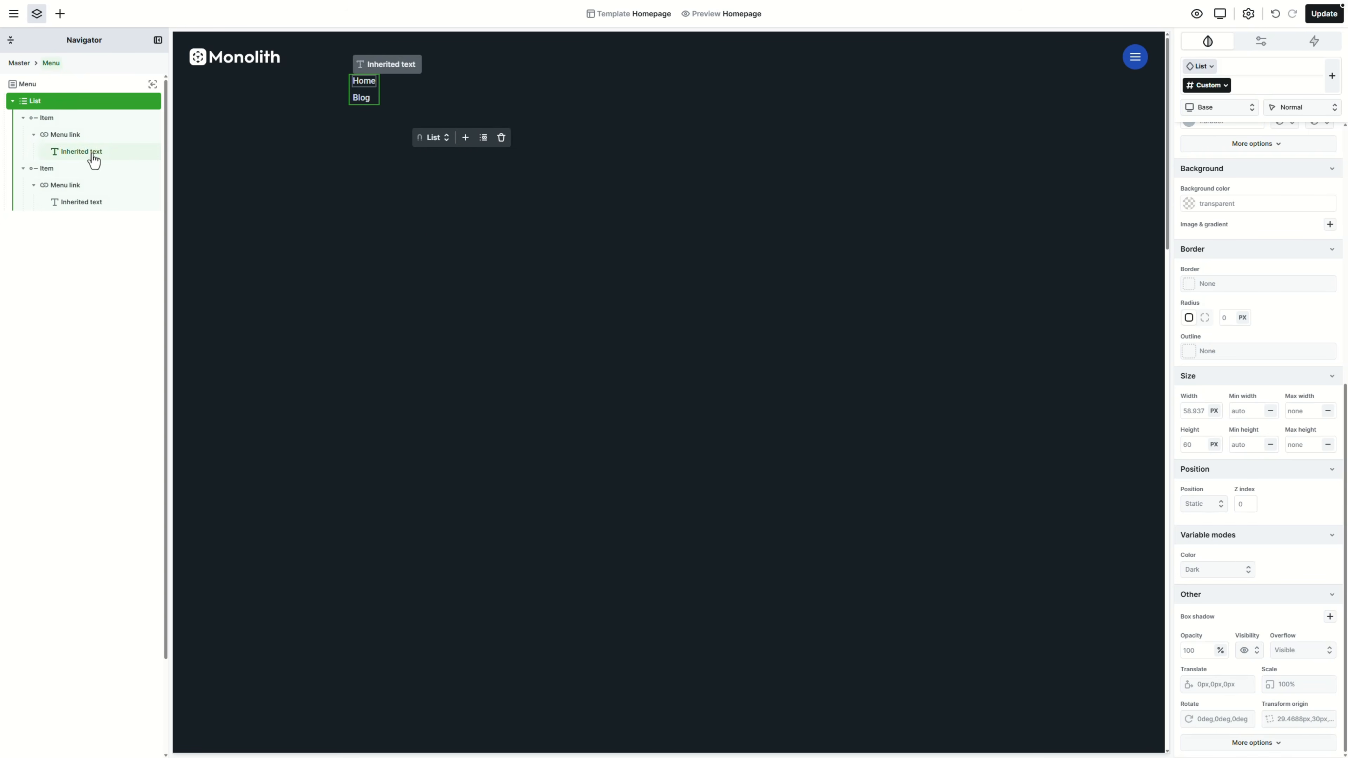
Delete the second item, Blog, from the menu list
key("Delete")
left_click(68, 168)
key("Delete")
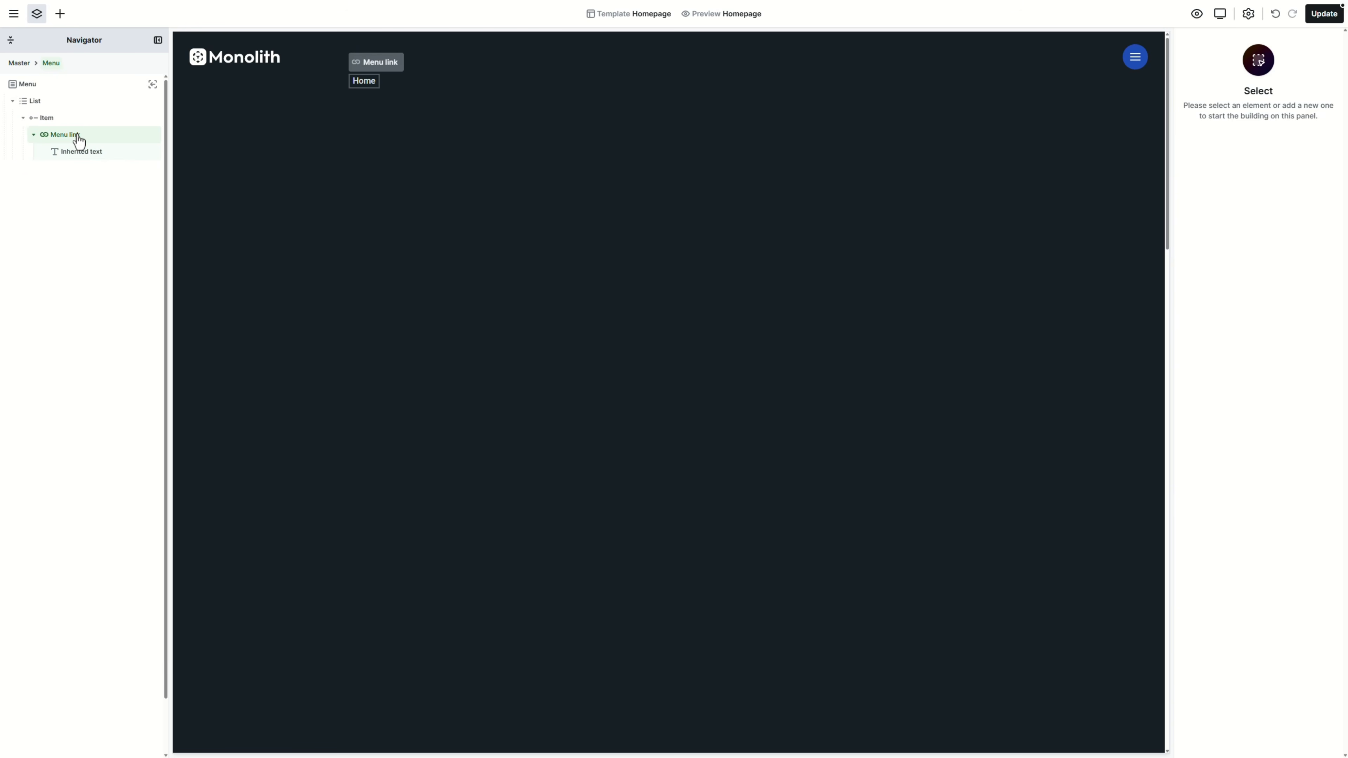
Style the Home menu link with font size 11XL, the Headings font family and Bold weight
left_click(74, 135)
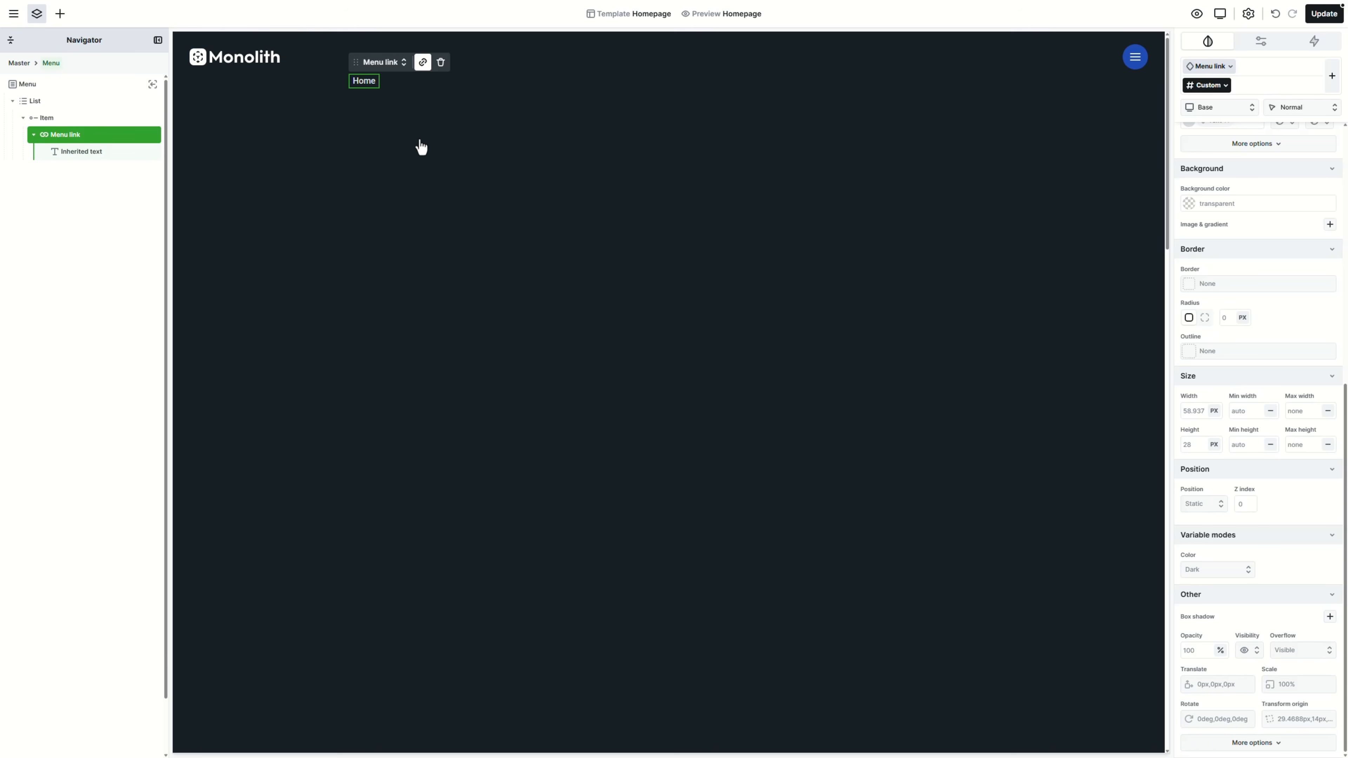
scroll(1288, 356, "up", 8)
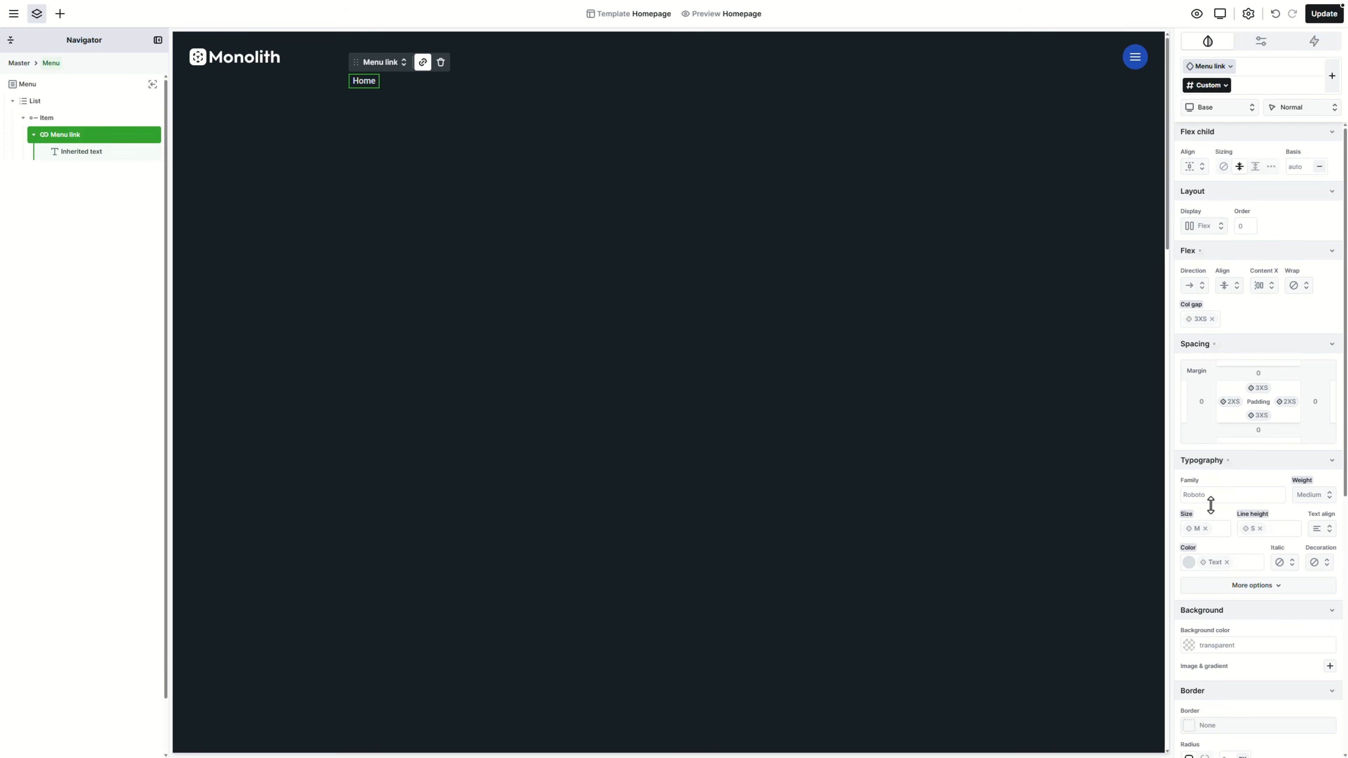
left_click(1195, 529)
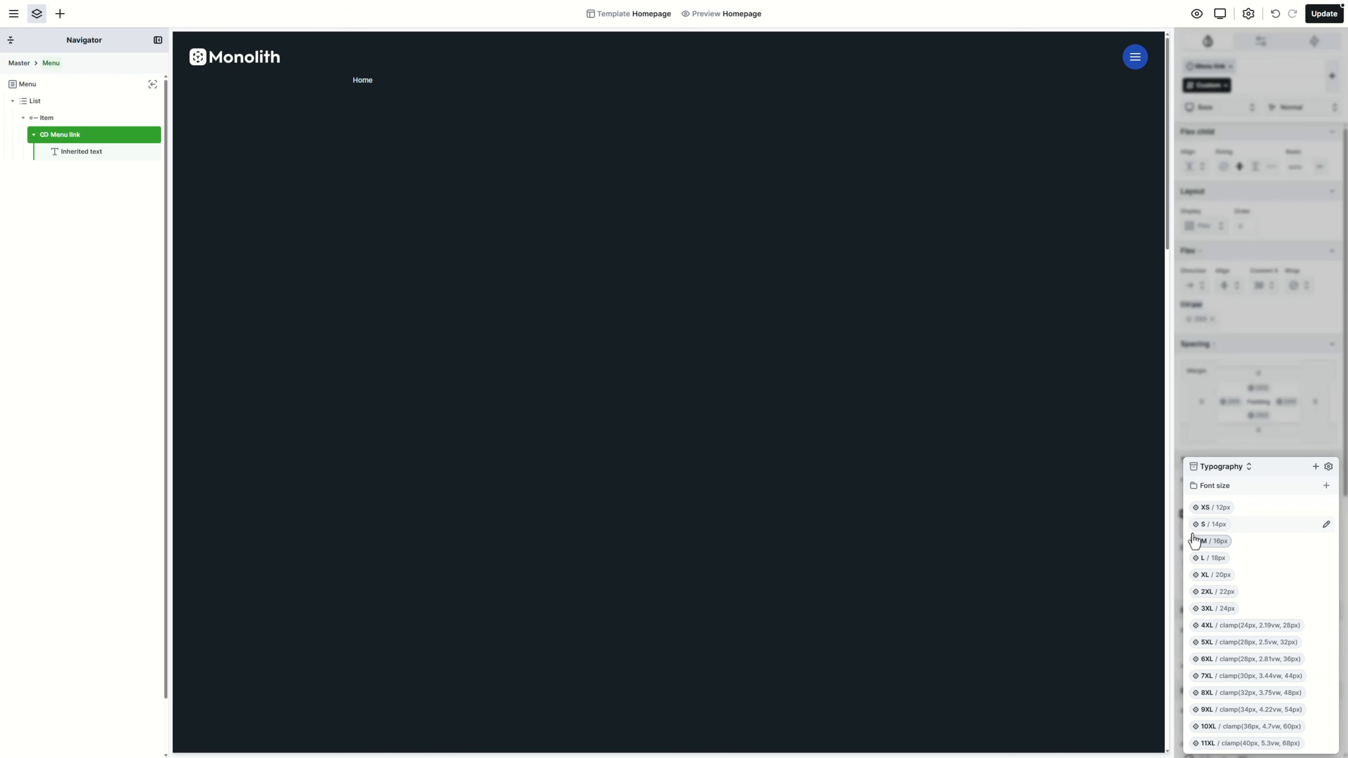
left_click(1214, 744)
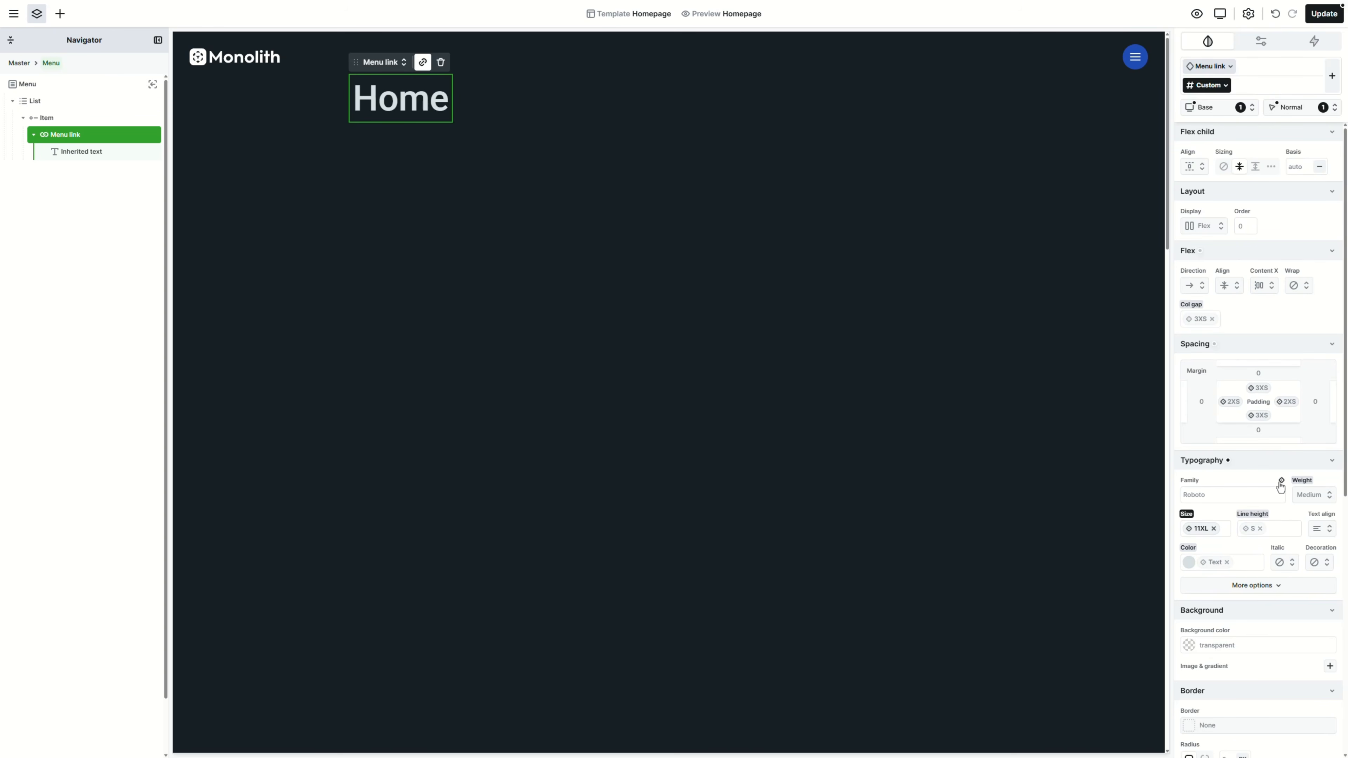
left_click(1281, 481)
left_click(1234, 533)
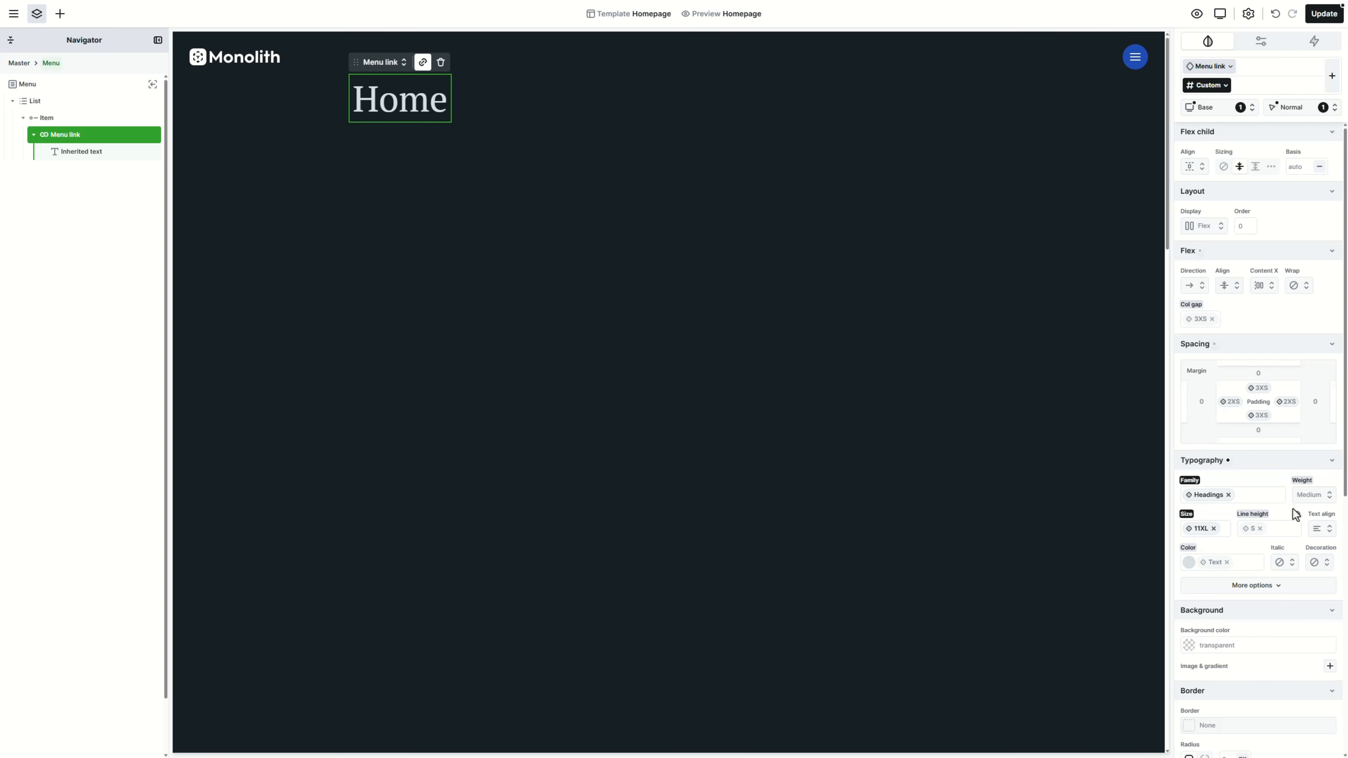
left_click(1313, 499)
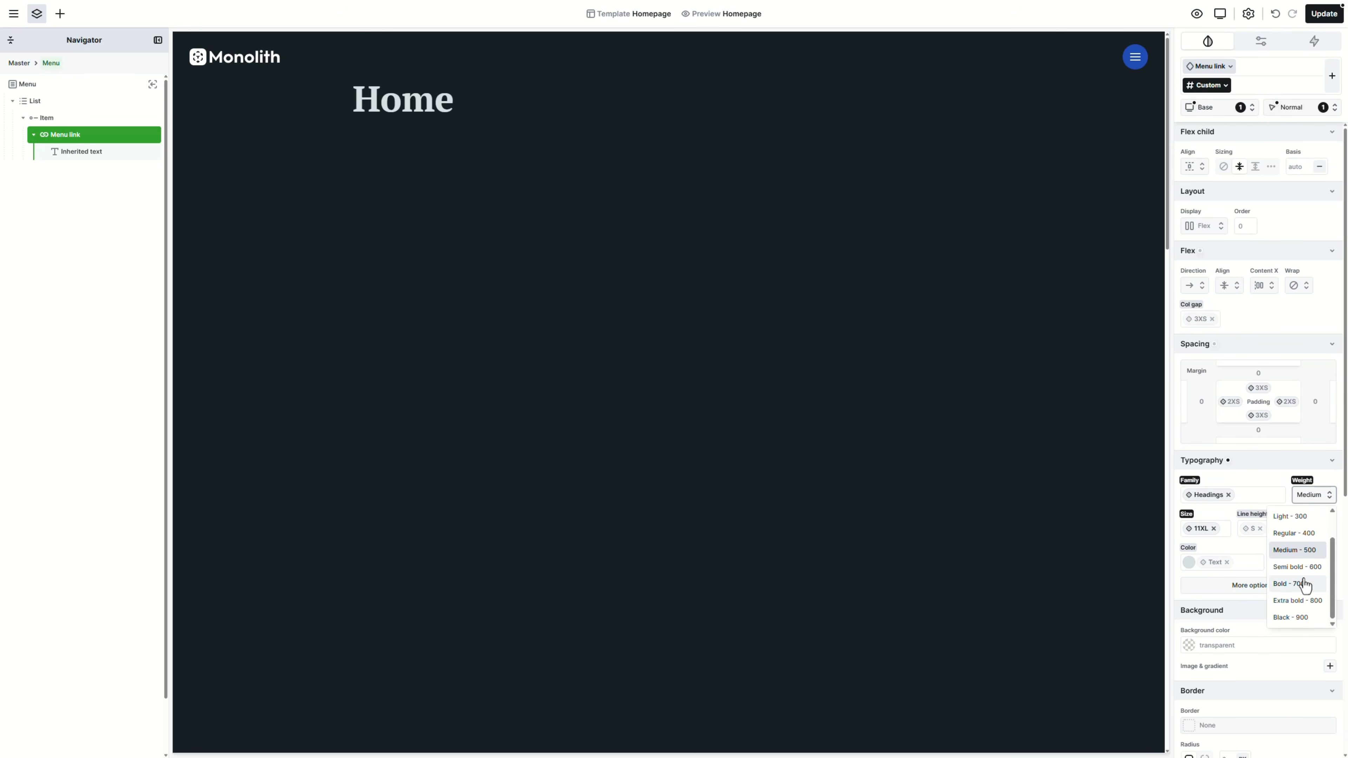
left_click(1304, 583)
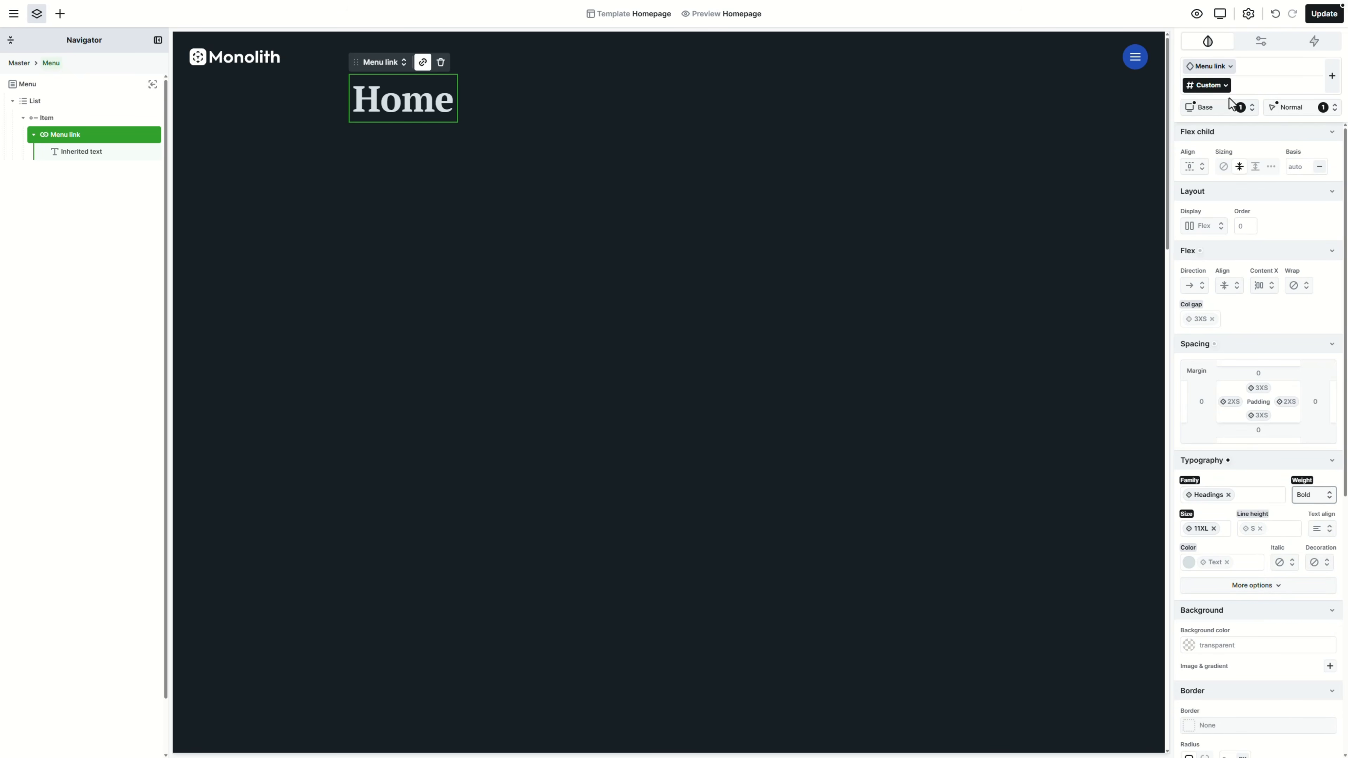
Create a menu link slot class named "OC link" from the link's custom styles and set its column gap to XS
left_click(1225, 85)
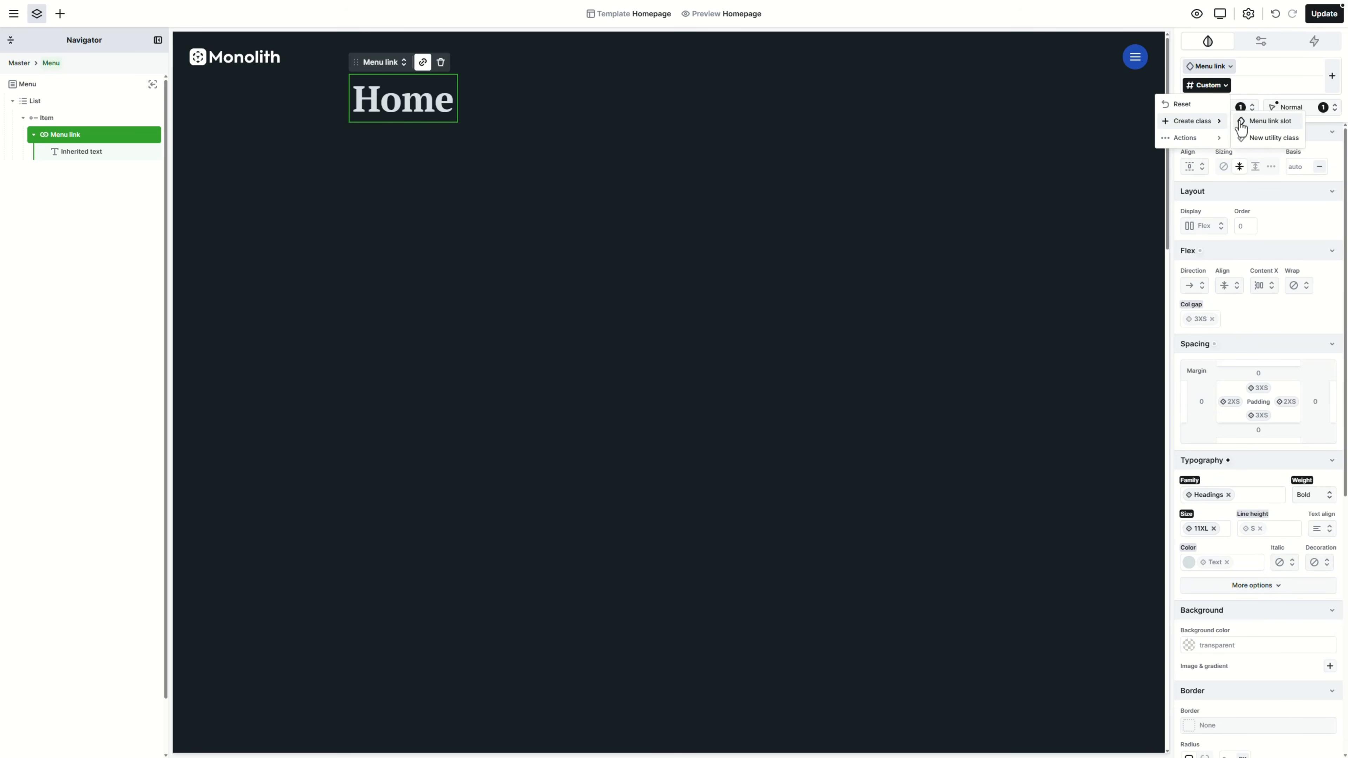
left_click(1241, 122)
type("ac")
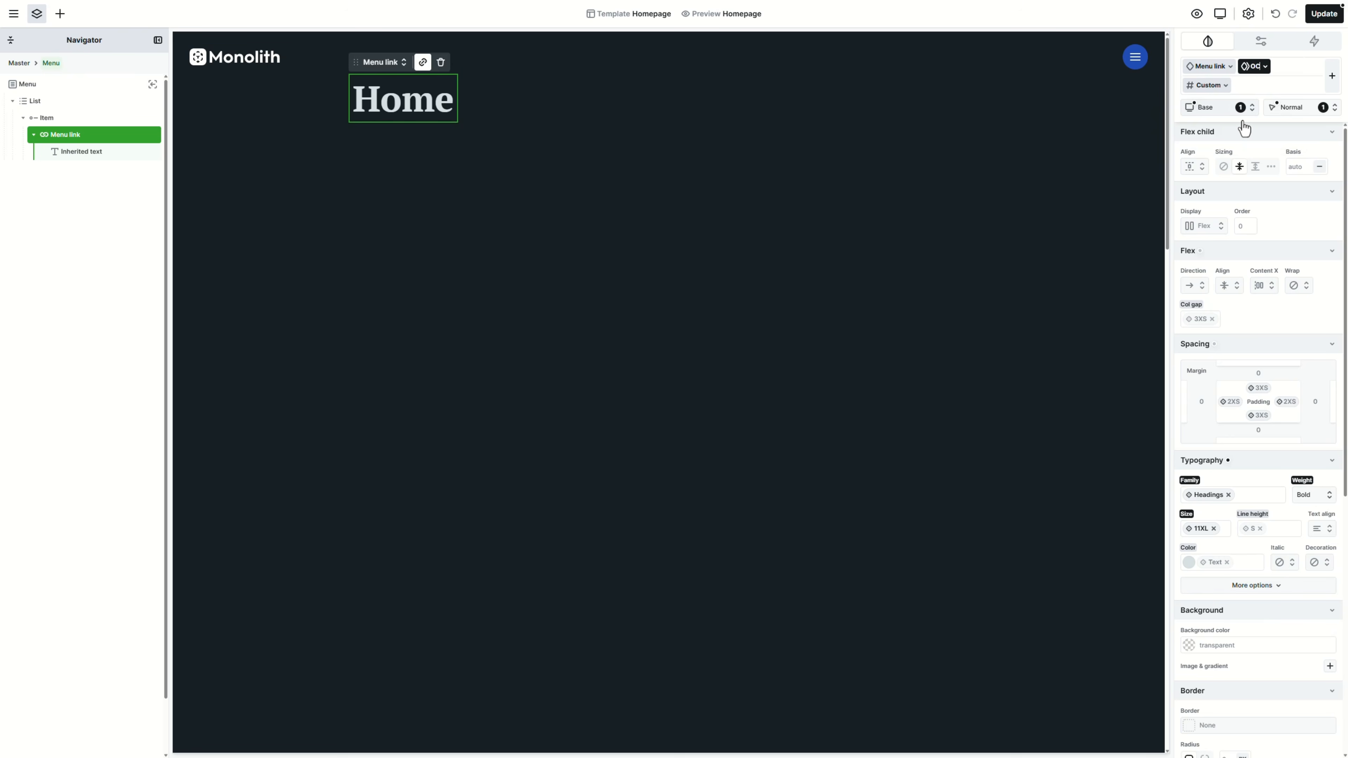
type(" link")
left_click(1202, 320)
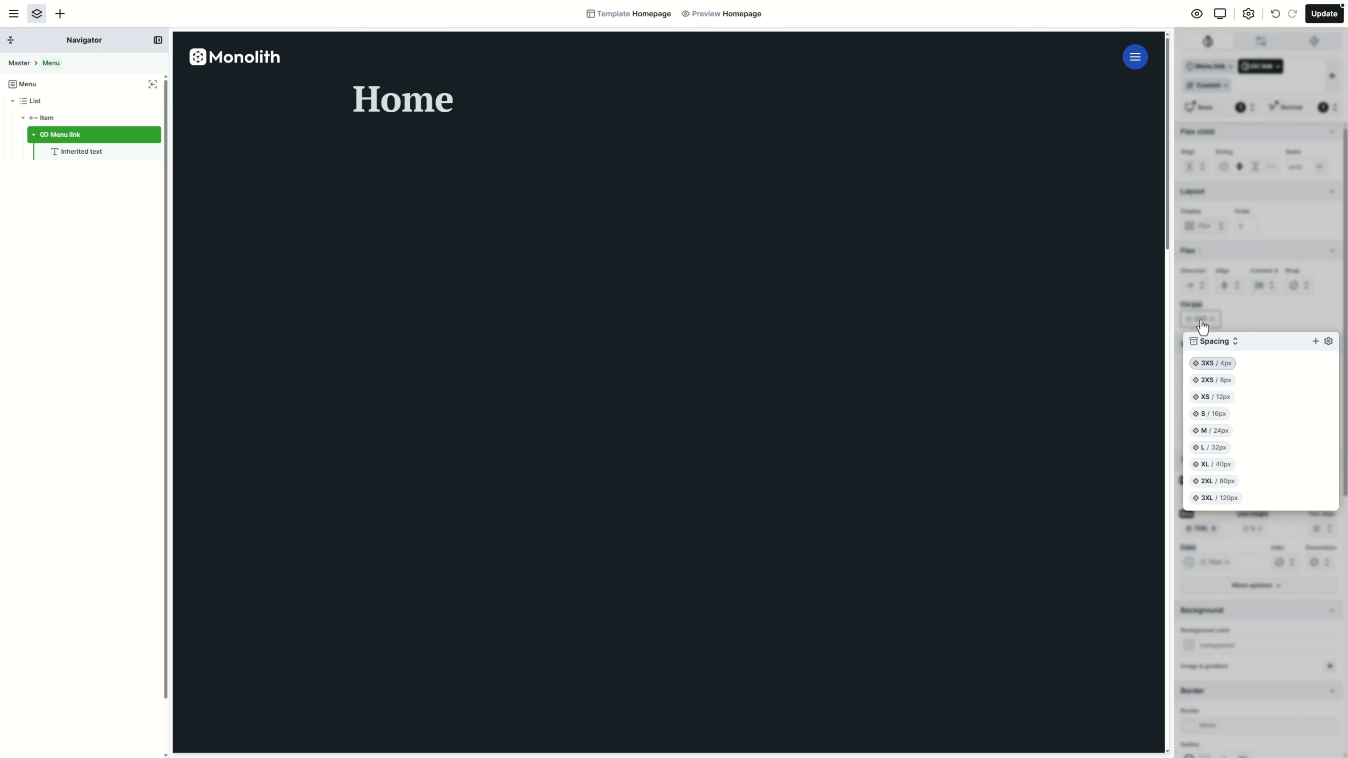
left_click(1205, 397)
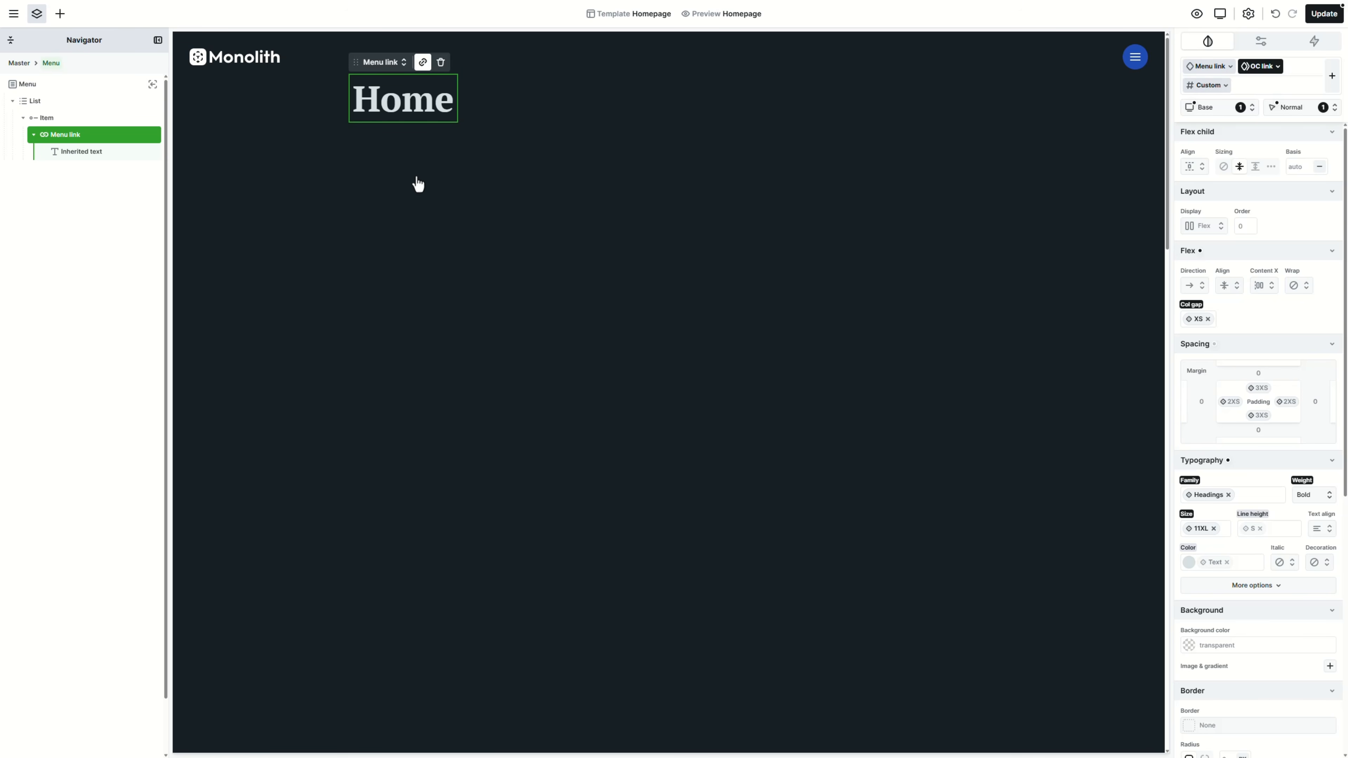
Add an Icon element inside the menu link, above its inherited text
left_click(60, 14)
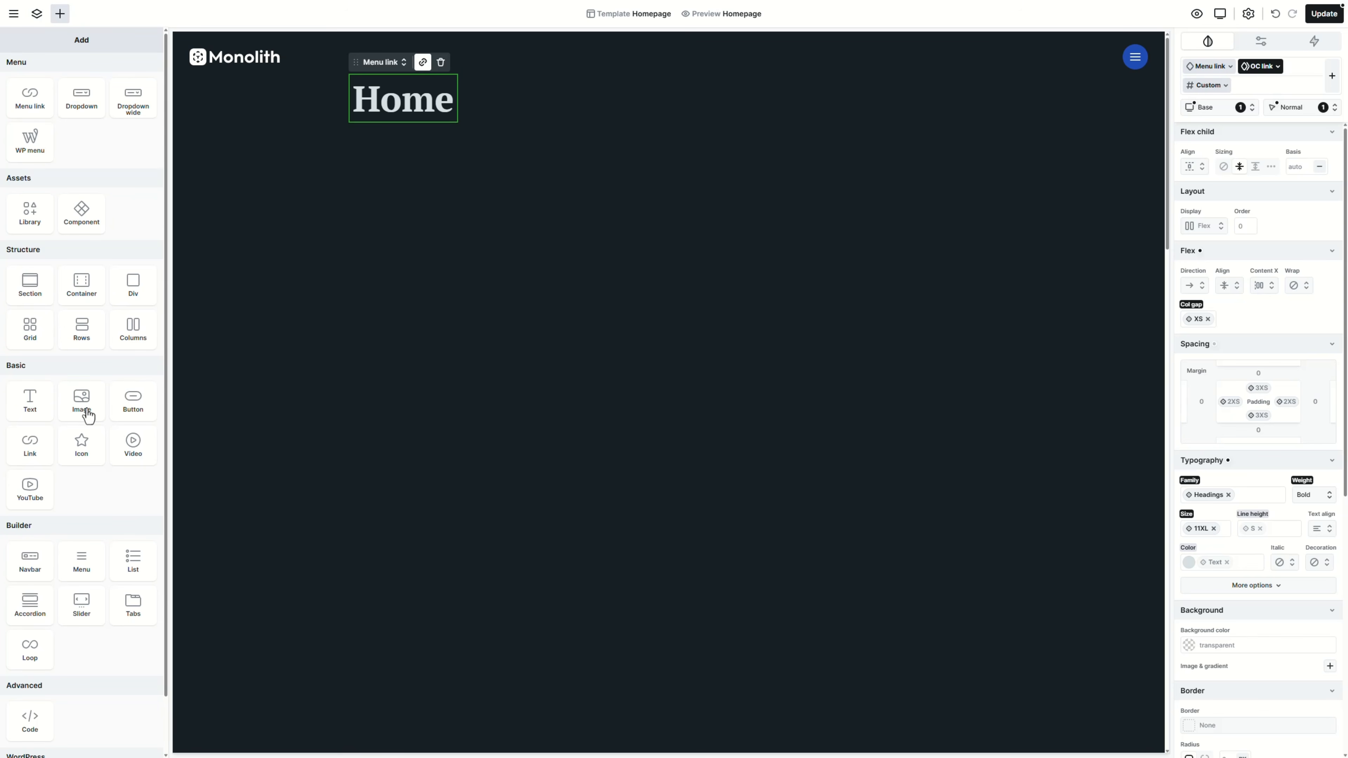
left_click(84, 447)
left_click_drag(98, 180, 99, 151)
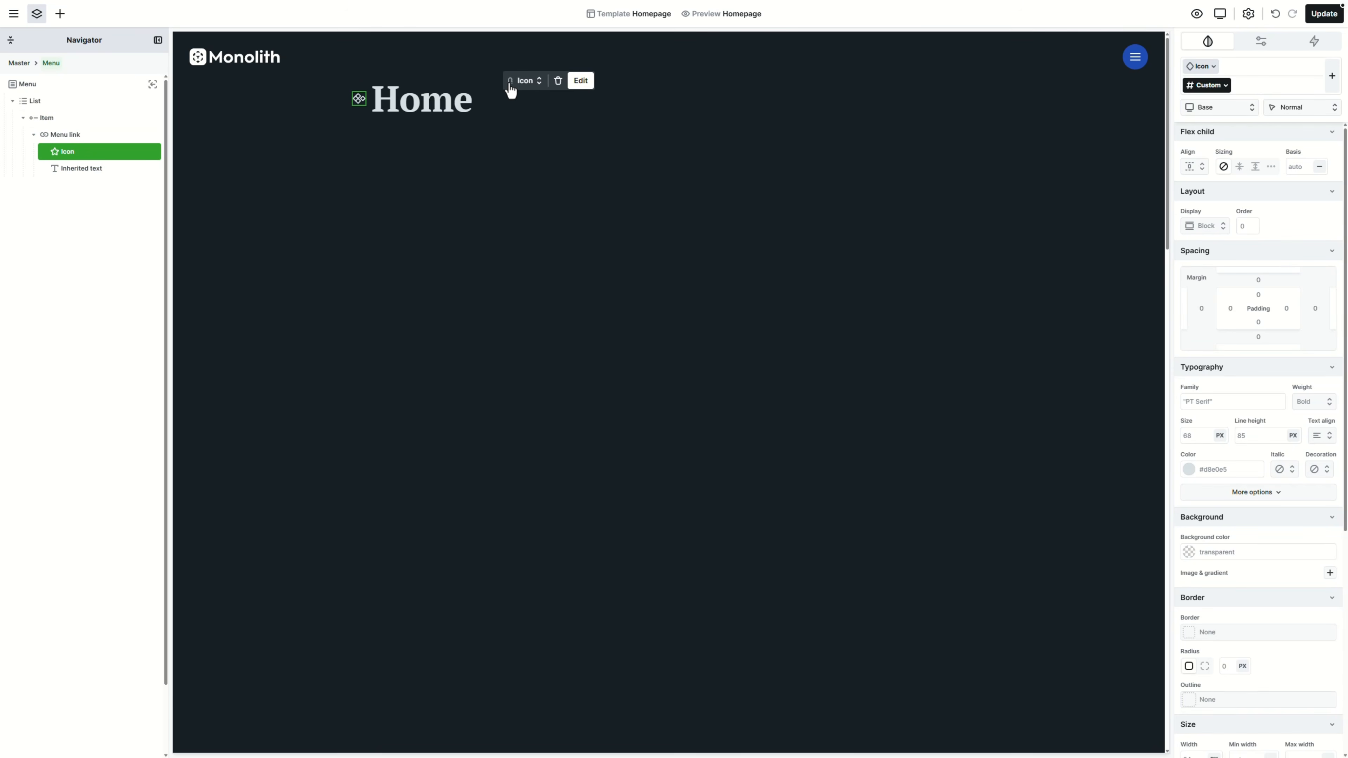
Change the menu link's icon to a Primary icon box of size L and choose the right-pointing chevron from the Stroke arrows
left_click(535, 84)
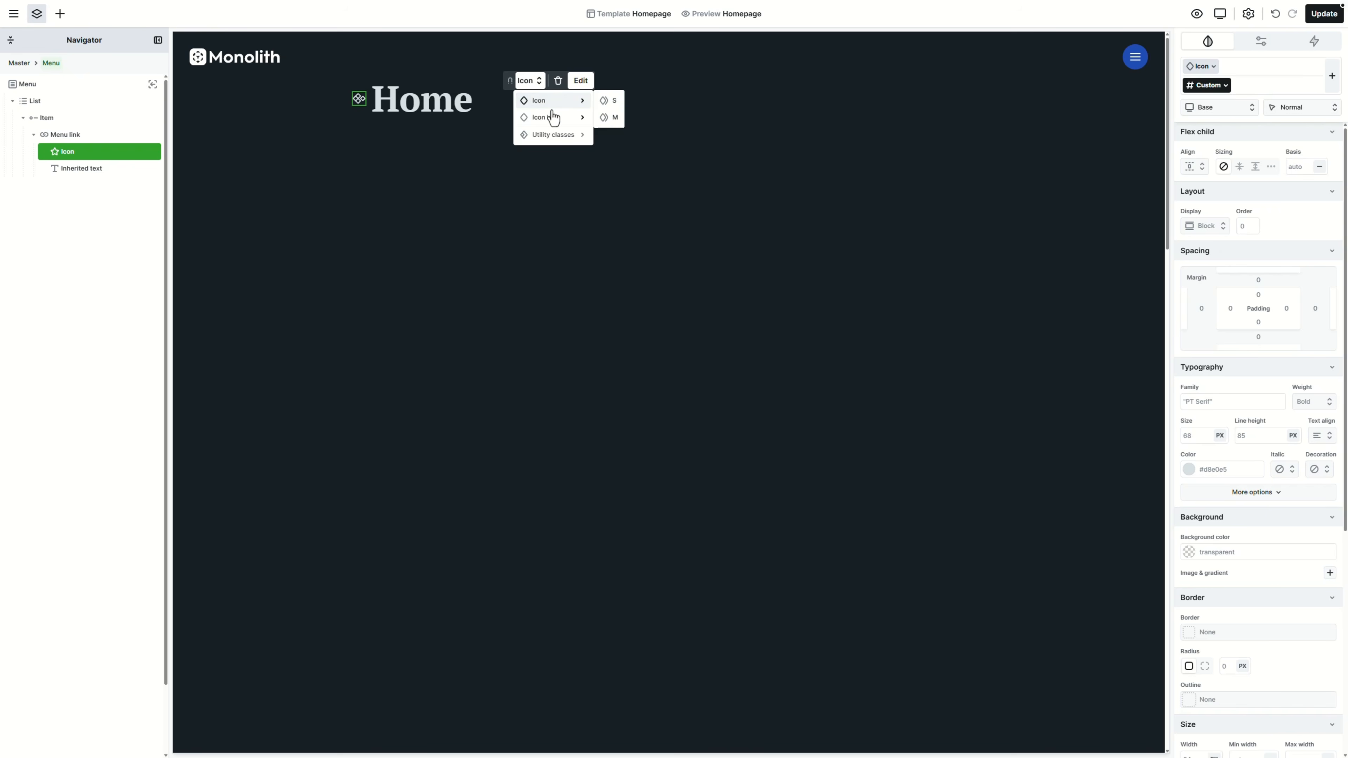
mouse_move(552, 118)
mouse_move(620, 119)
left_click(682, 154)
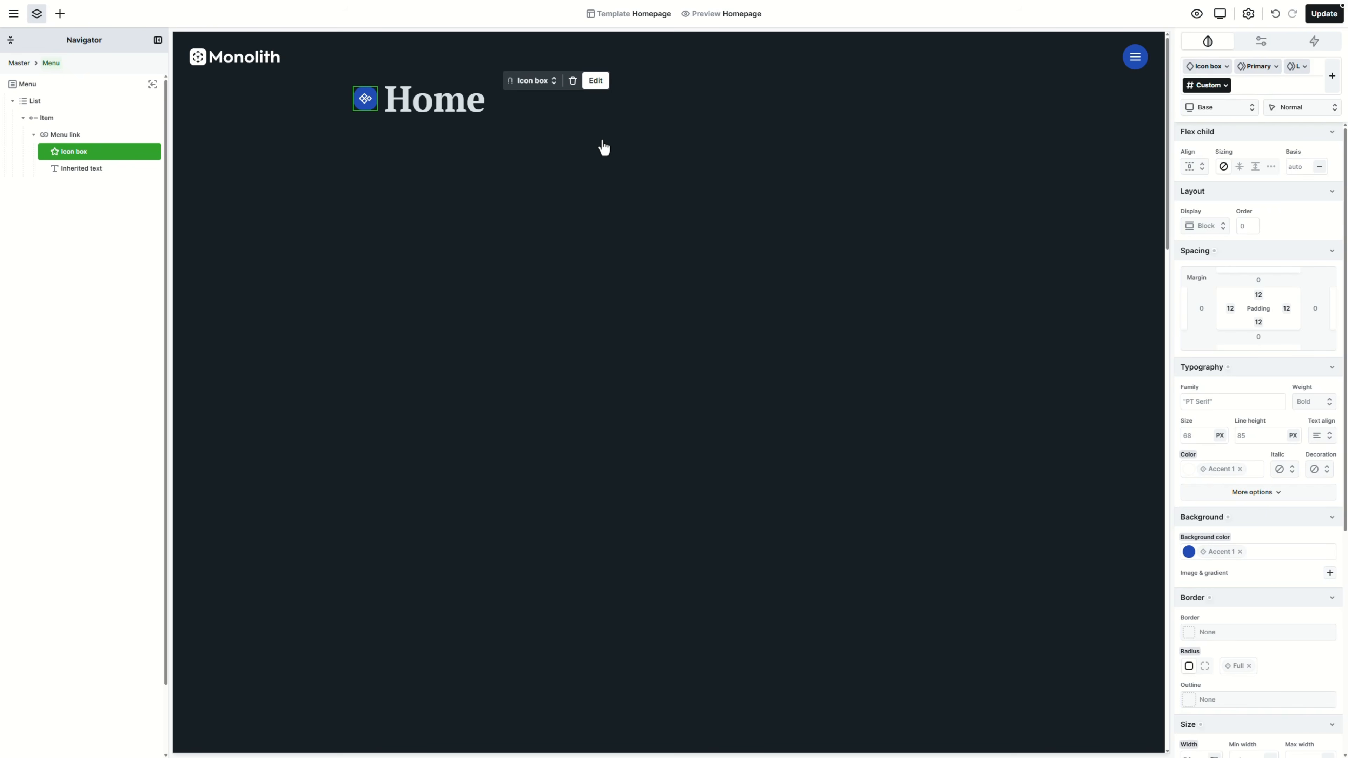
double_click(364, 99)
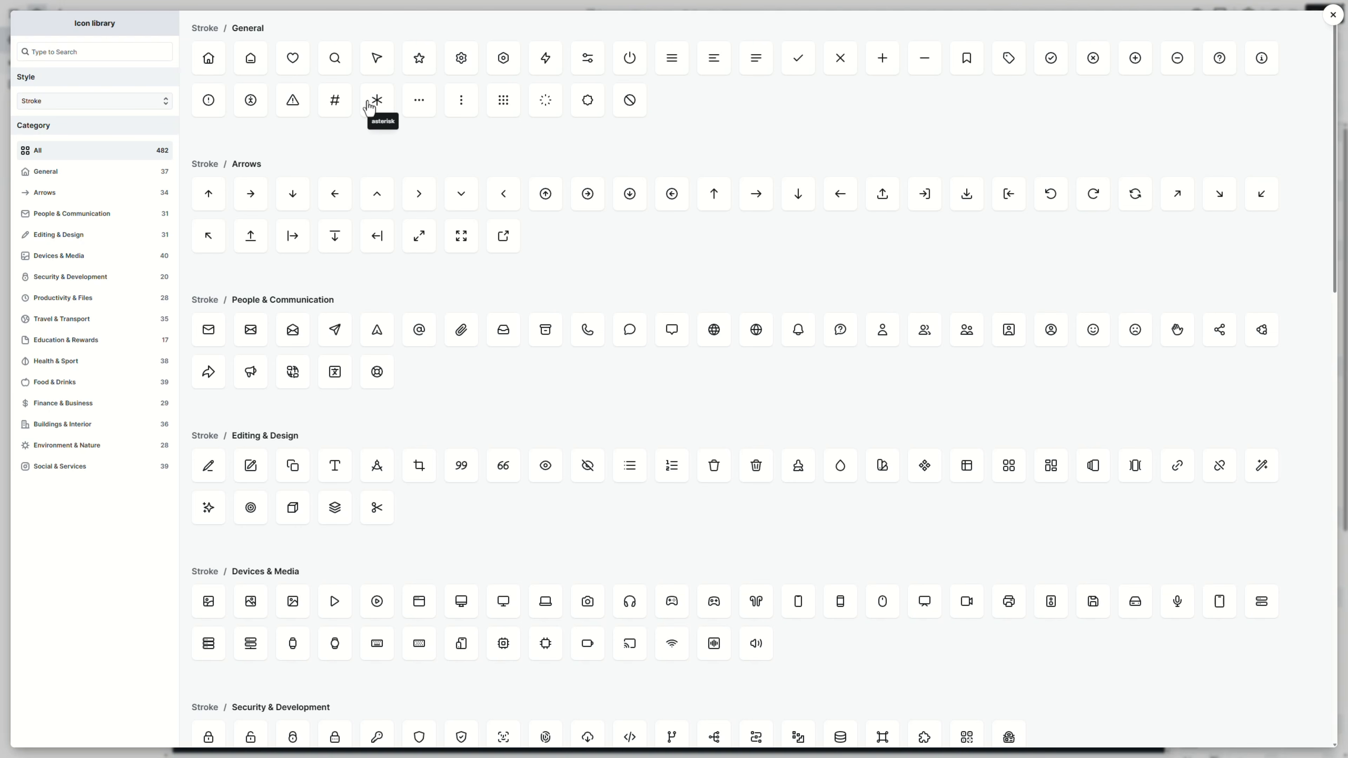
left_click(419, 194)
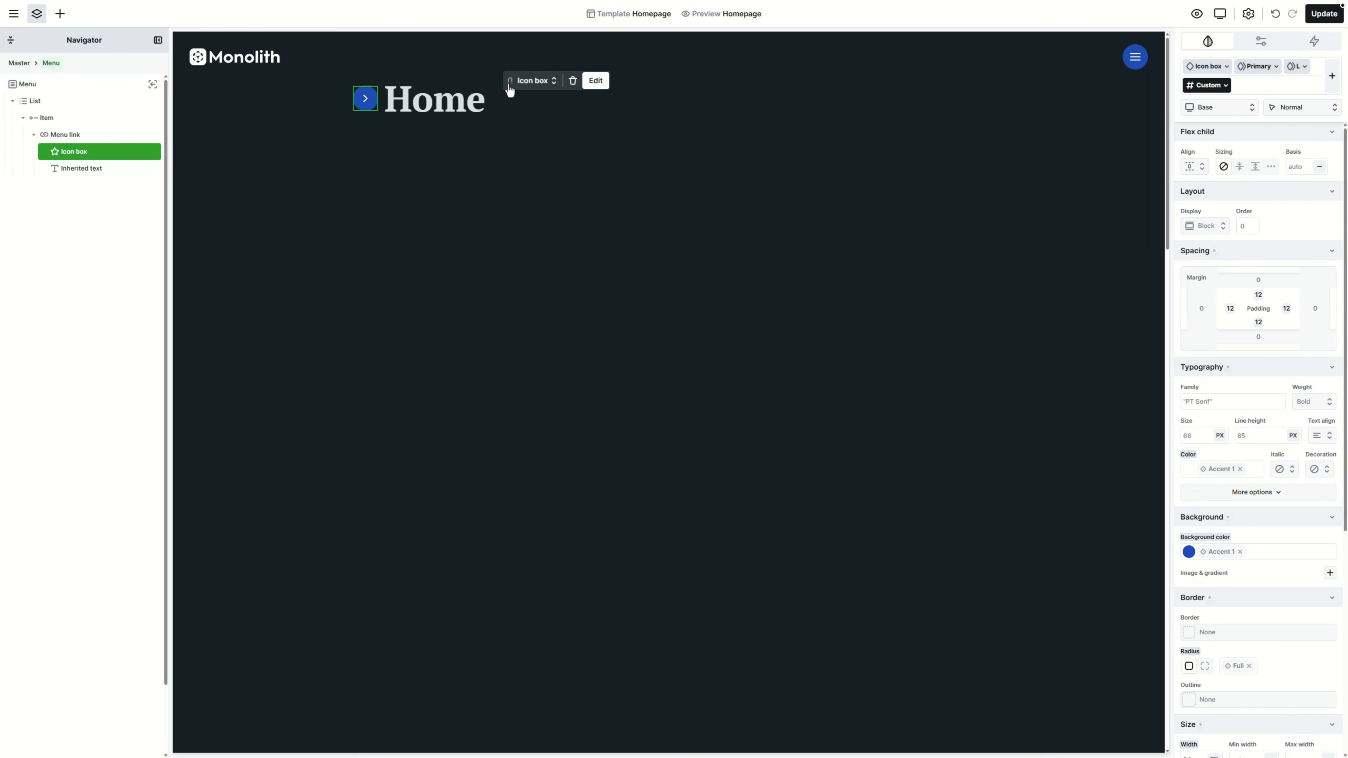
Set the OC link class's text color to Heading for the "Hover when link" state
left_click(111, 137)
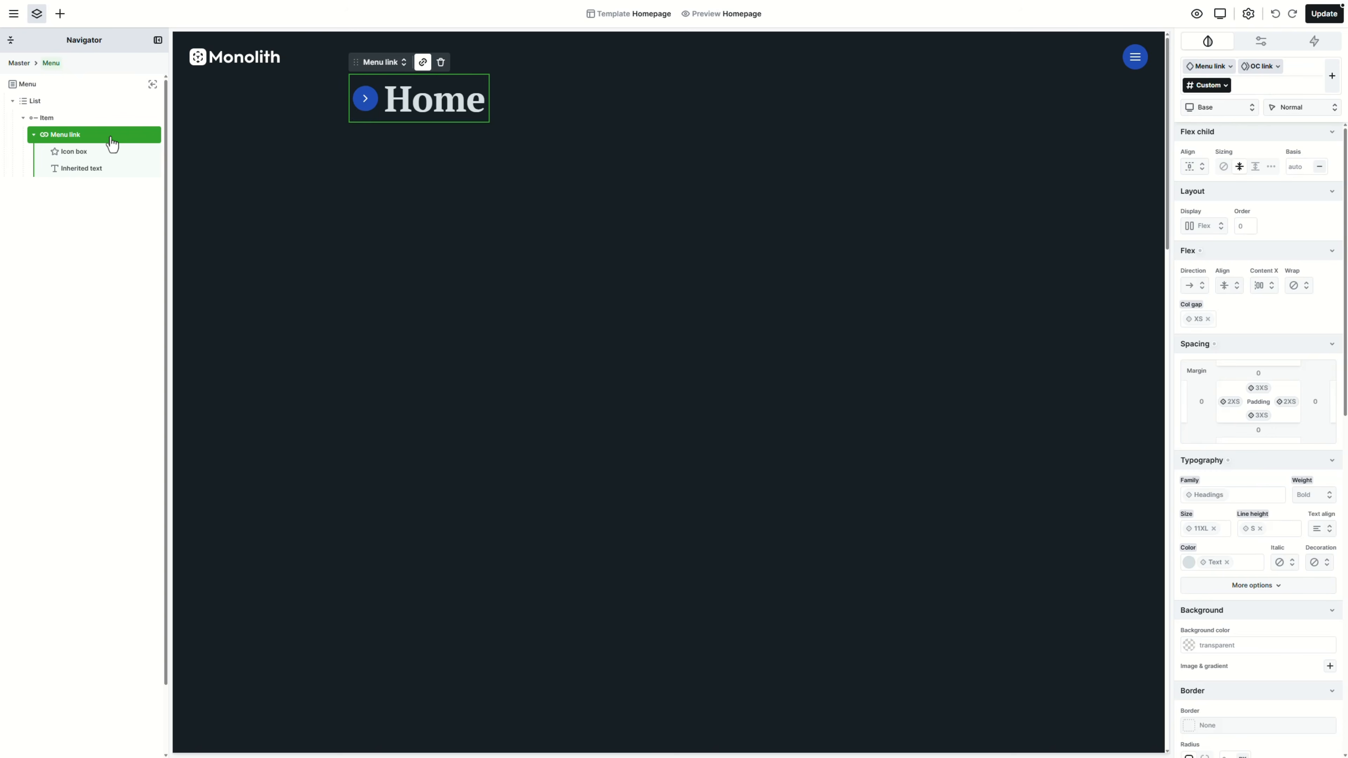
left_click(1255, 66)
scroll(1288, 107, "down", 6)
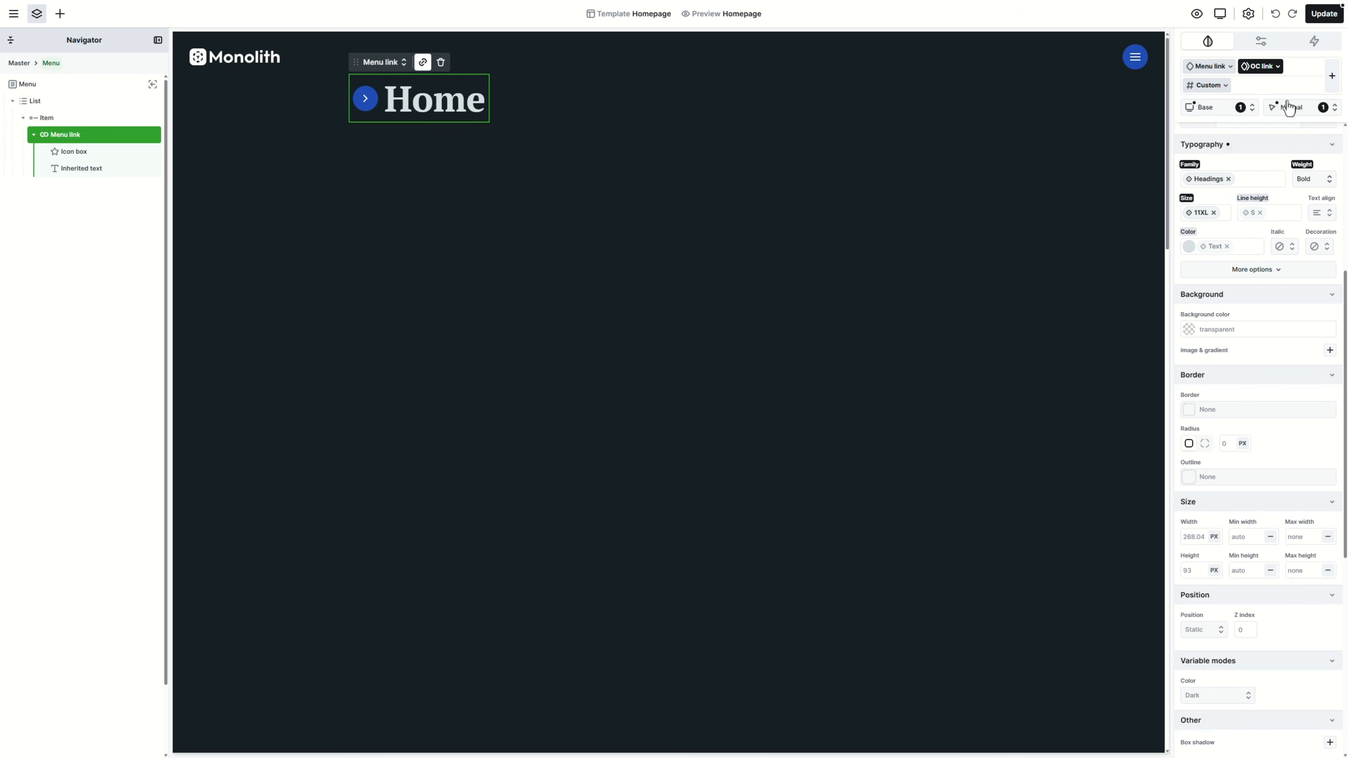
left_click(1290, 107)
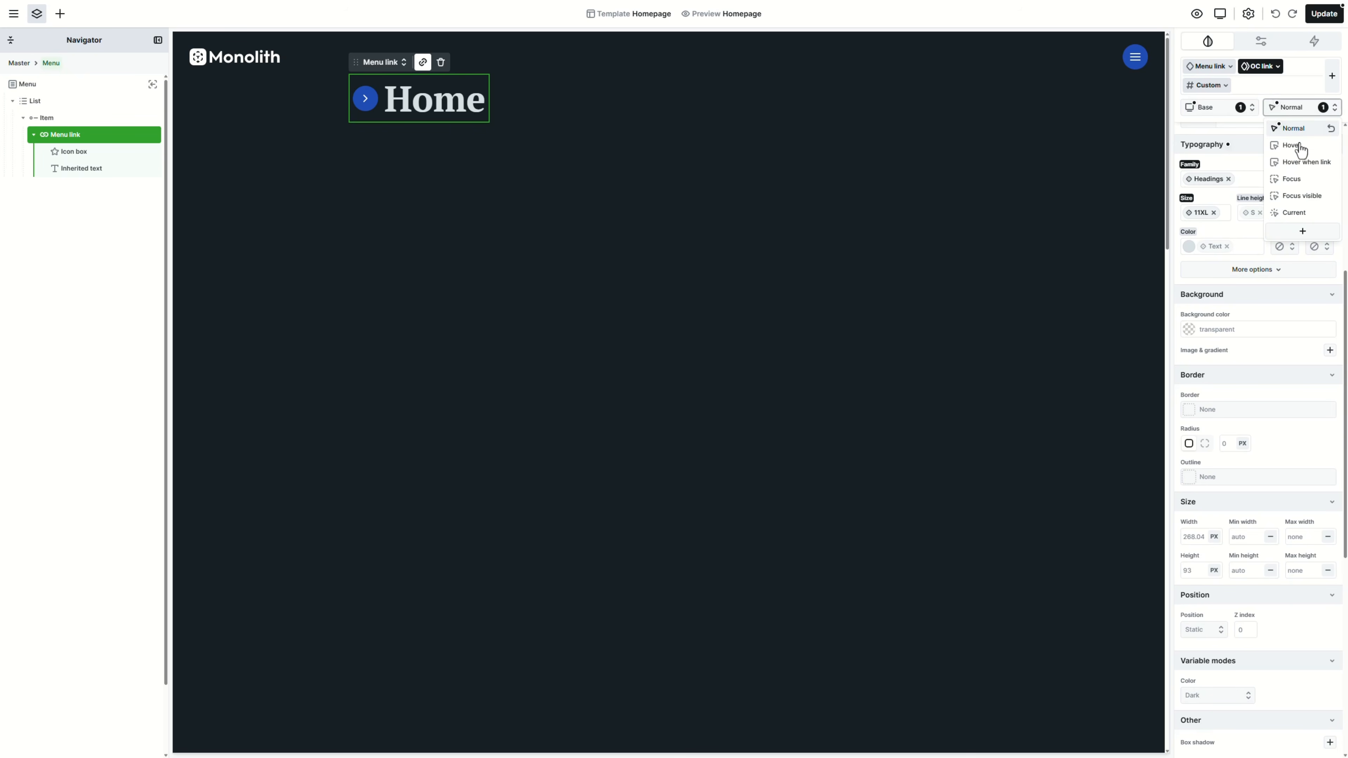
left_click(1298, 161)
left_click(1226, 248)
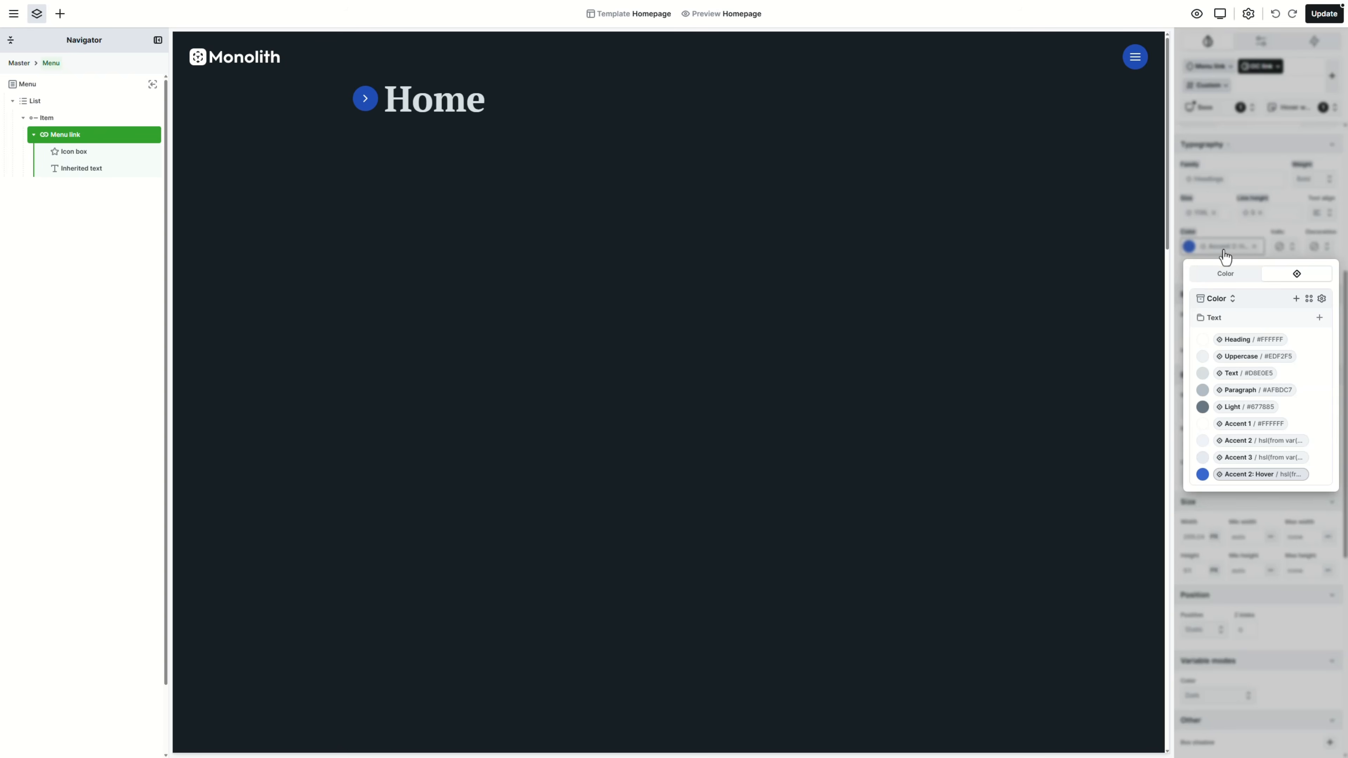
left_click(1233, 341)
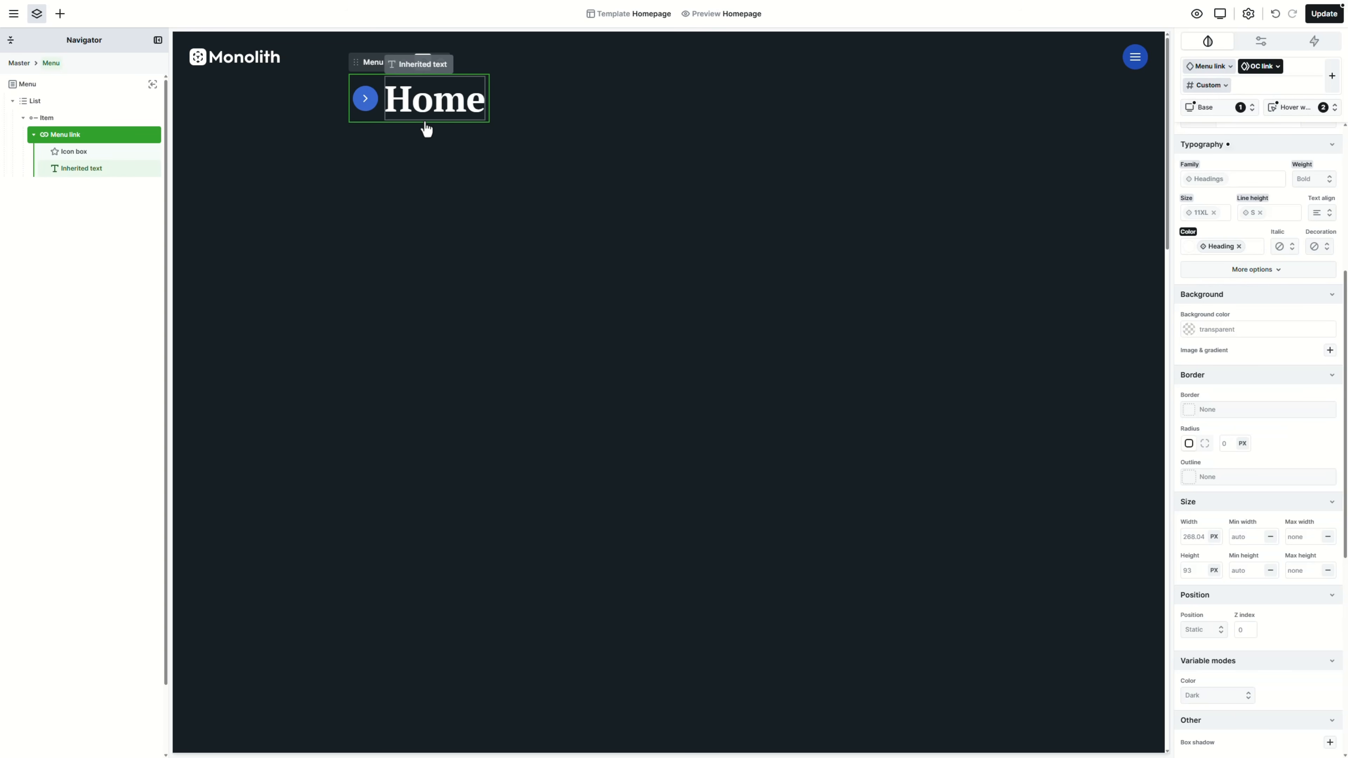
Add a Translate X transform of -62 px to the OC link class in its Normal state
left_click(1295, 108)
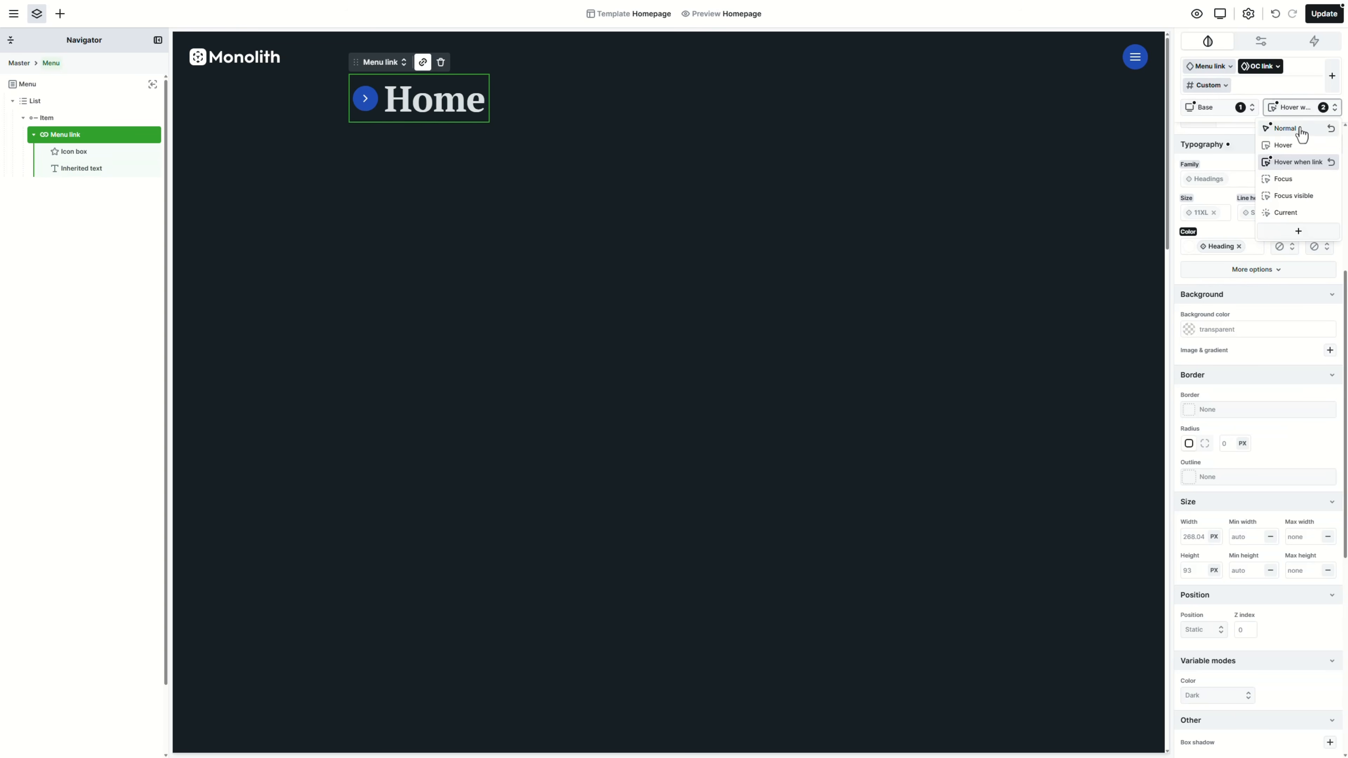
left_click(1284, 128)
scroll(1301, 134, "down", 6)
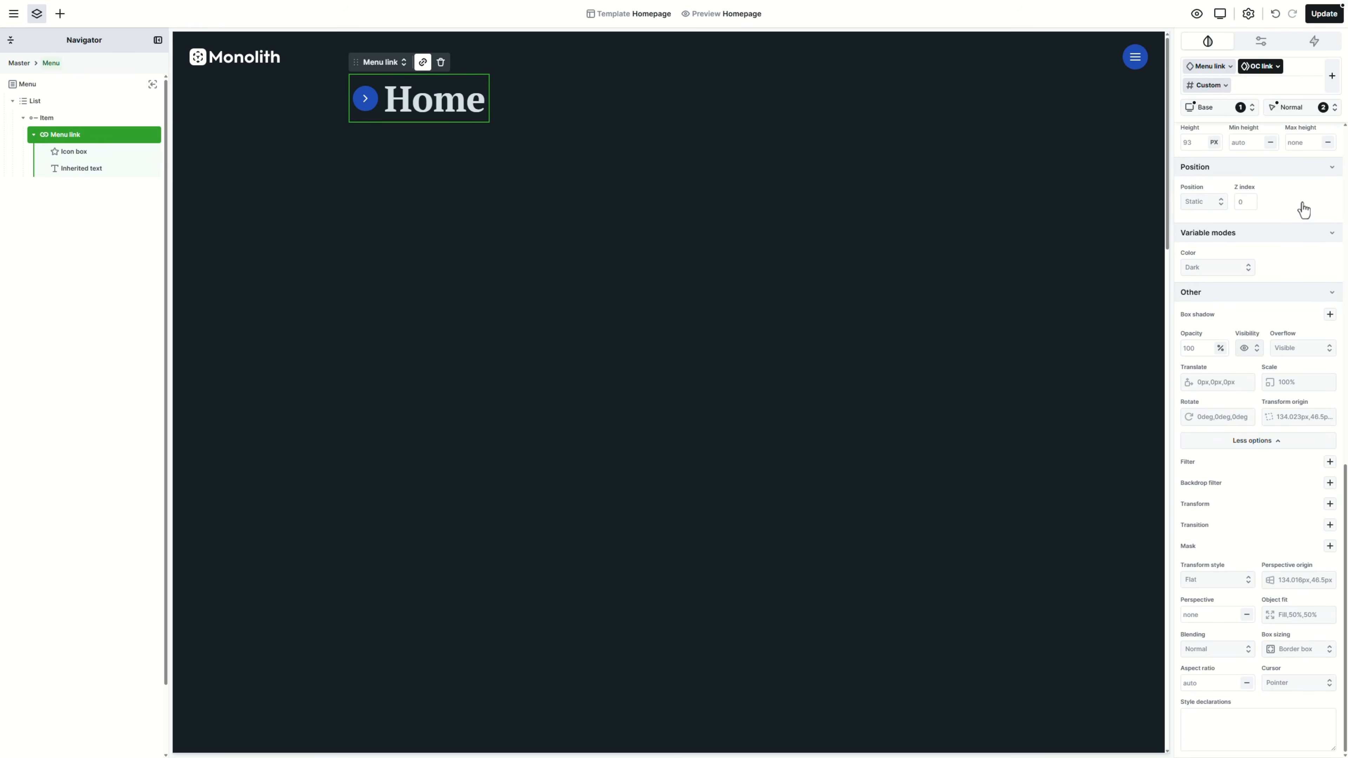
left_click(1330, 504)
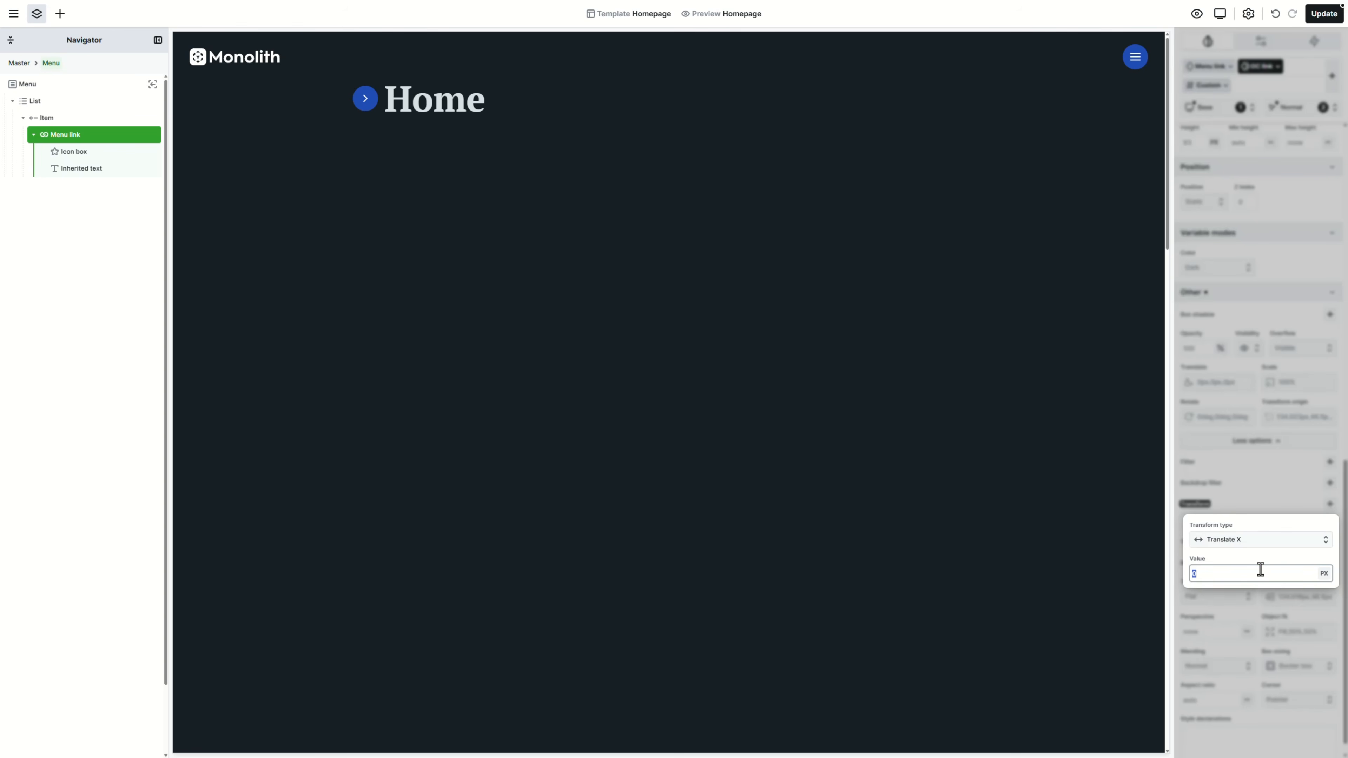
type("-62")
key("Return")
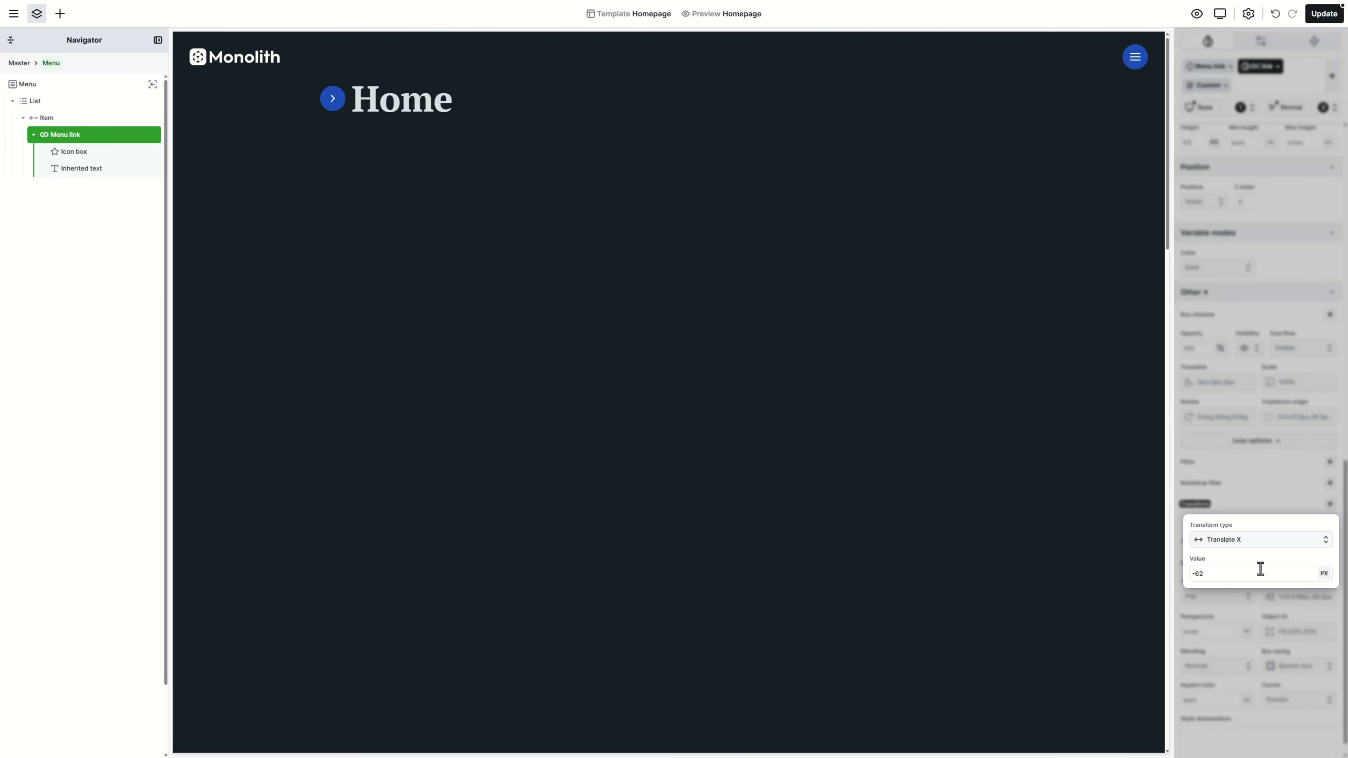
left_click(1252, 498)
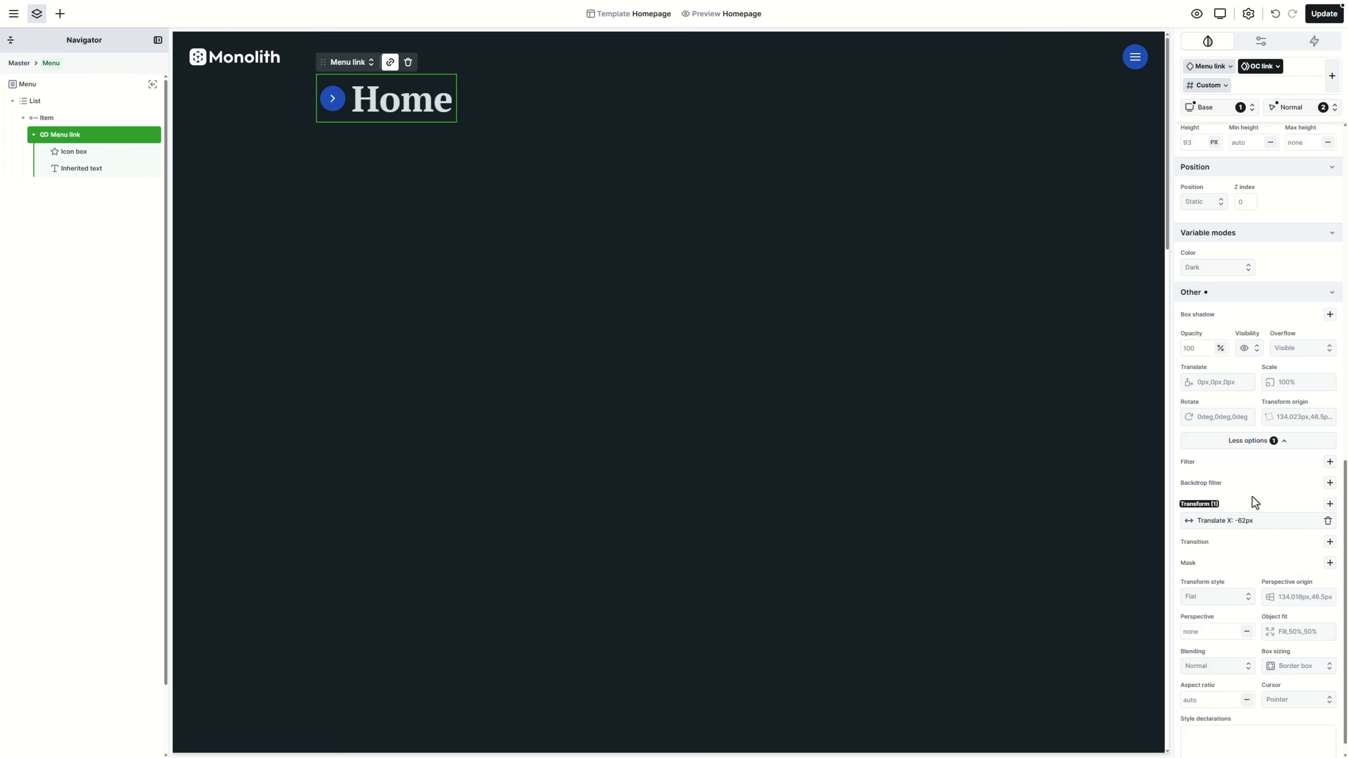
Add a 200 ms transition on the transform property to the OC link class, keeping Ease timing and no delay
left_click(1329, 542)
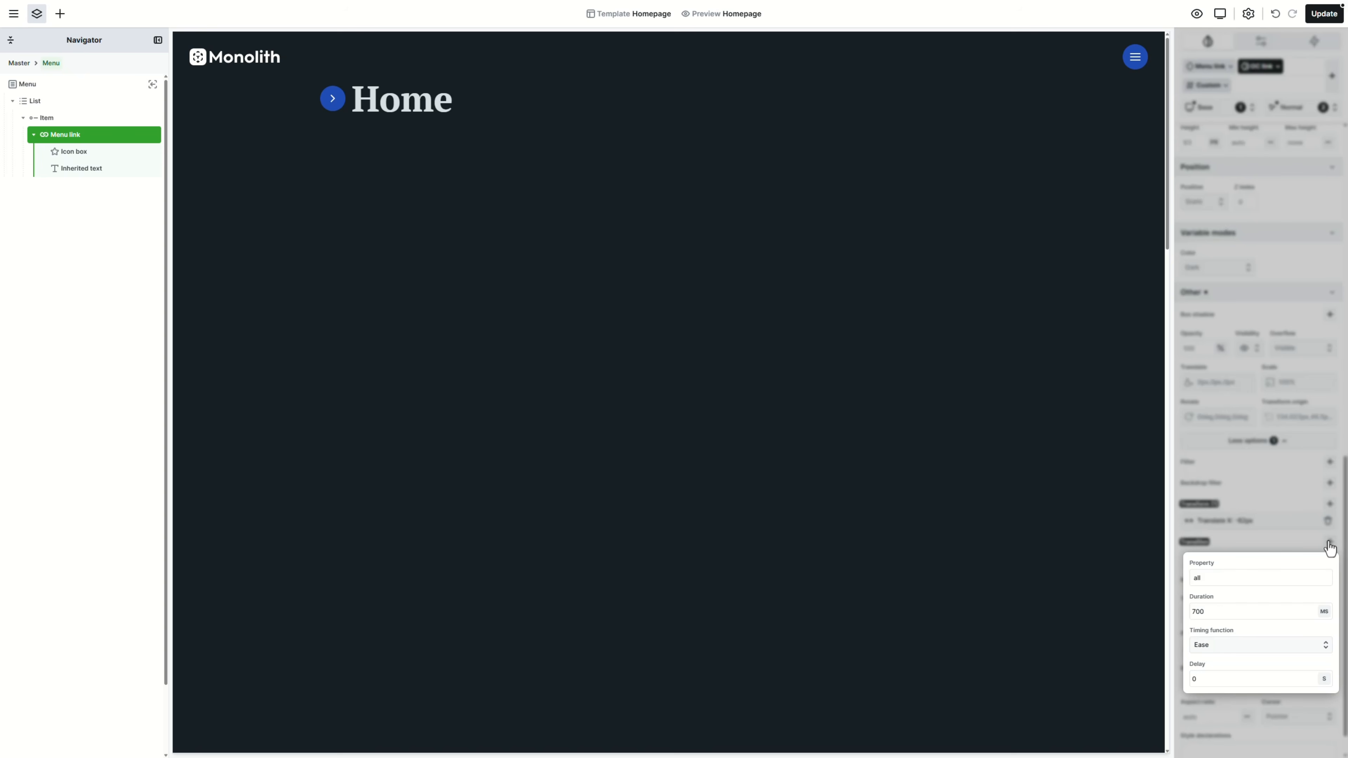
left_click(1238, 577)
key("BackSpace")
key("BackSpace")
key("BackSpace")
type("transform")
key("Tab")
type("200")
key("Return")
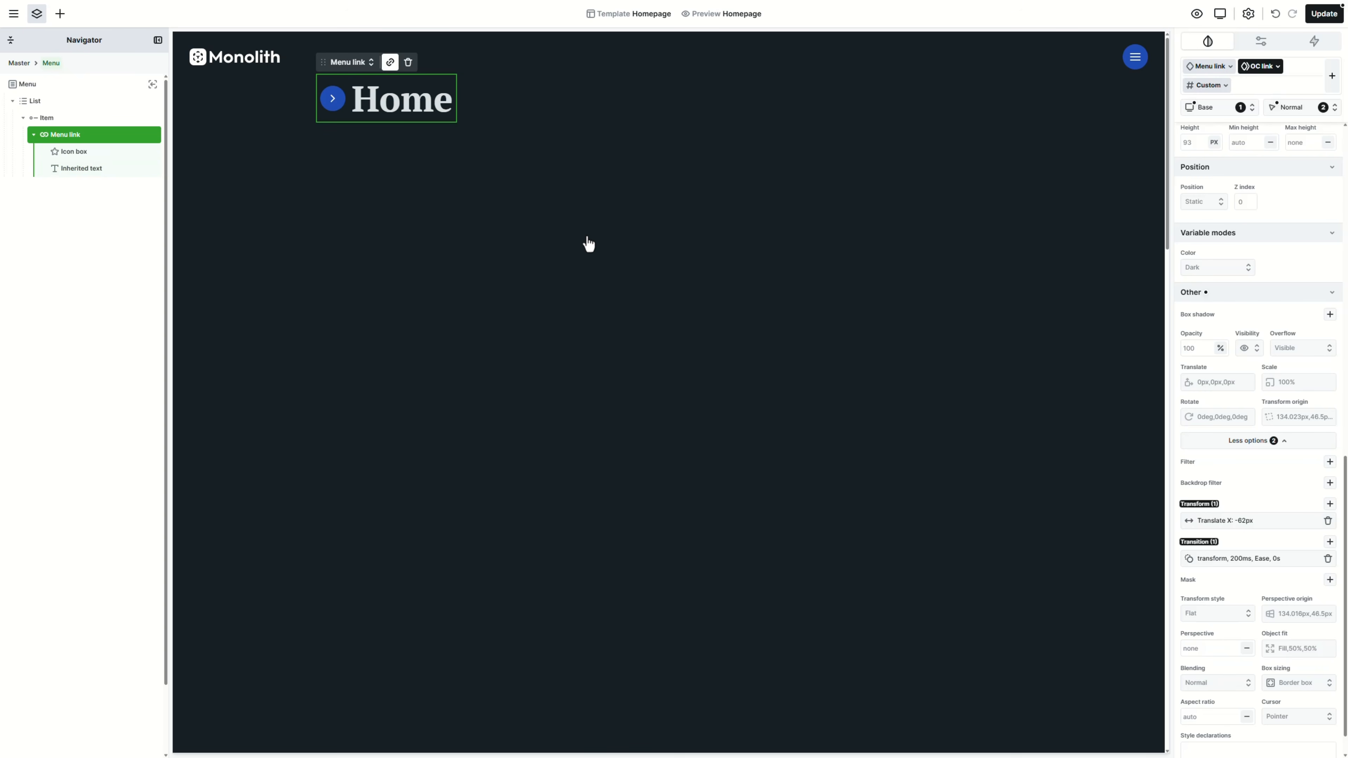
Set the OC link class's Translate X transform to 0 px for the "Hover when link" state
left_click(1303, 114)
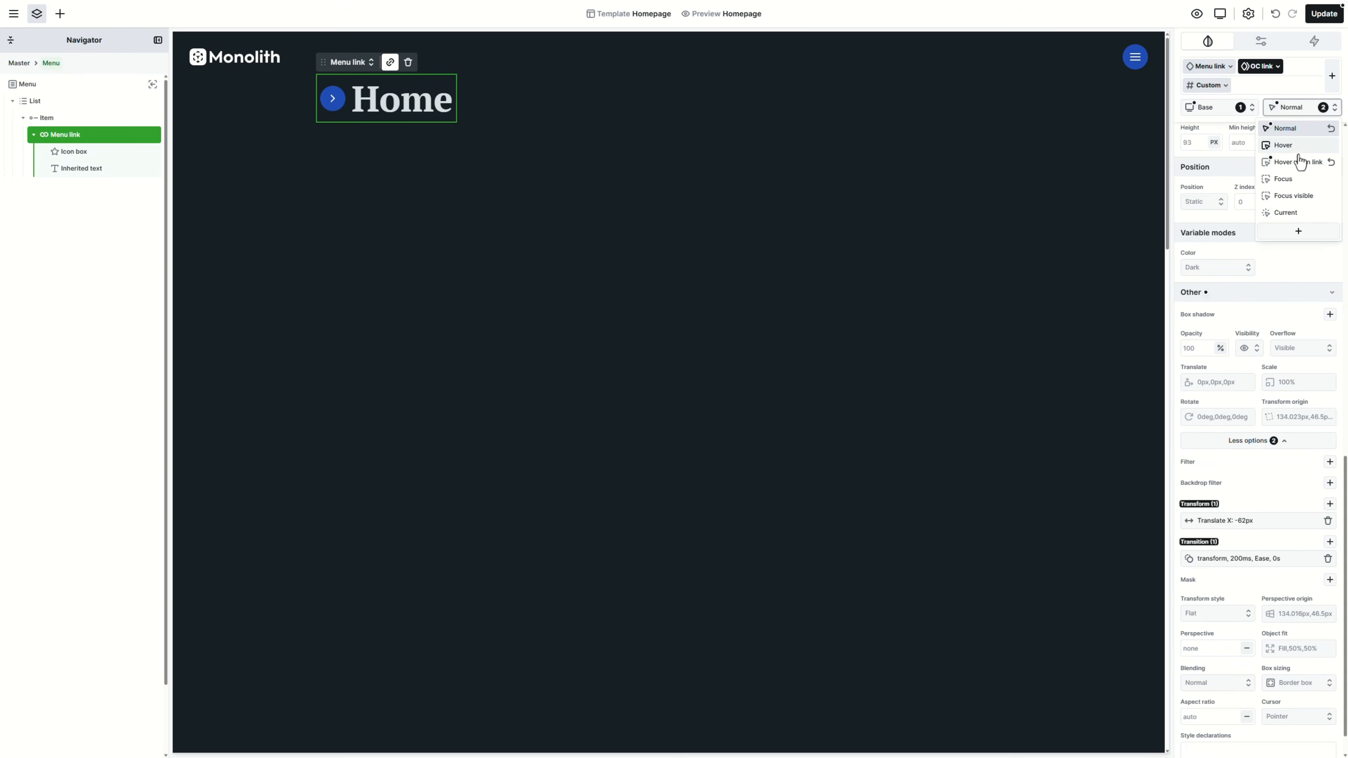
left_click(1299, 172)
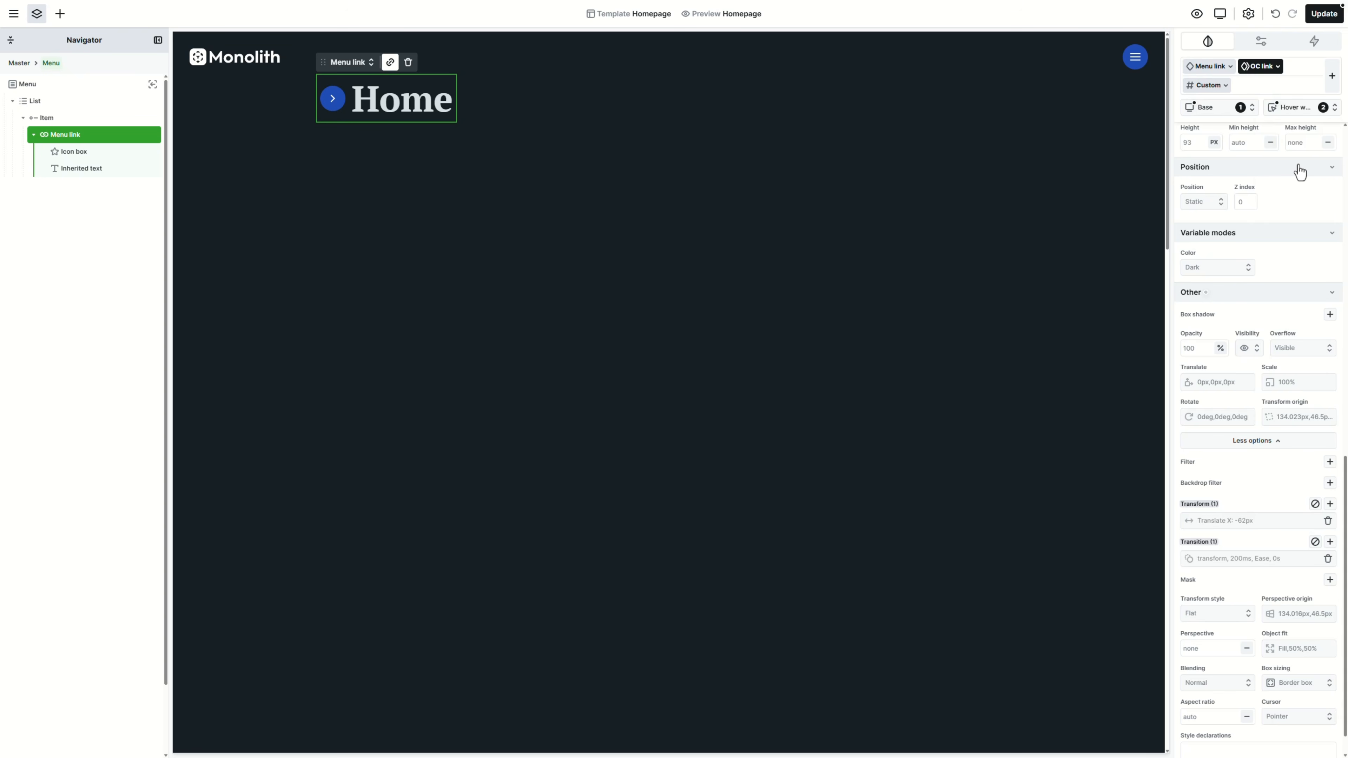
left_click(1259, 521)
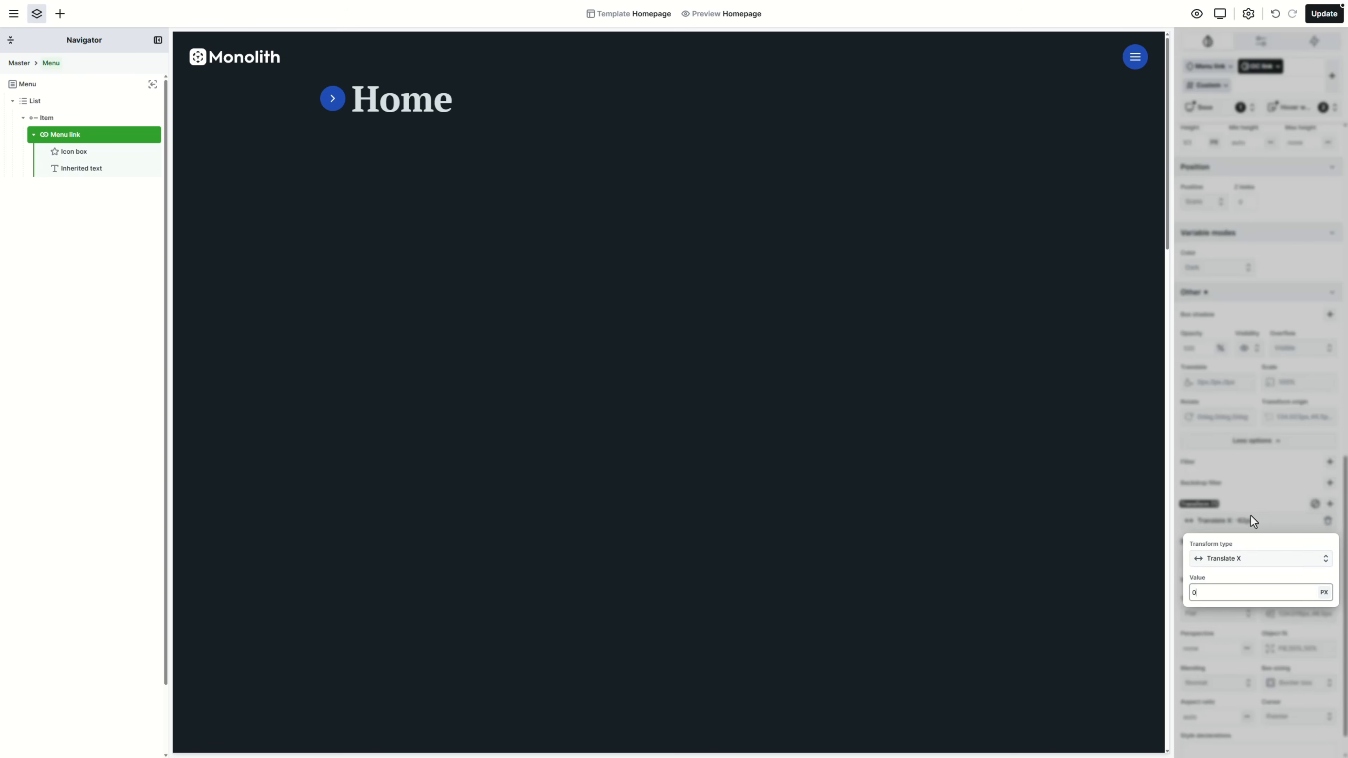
type("0")
left_click(1250, 514)
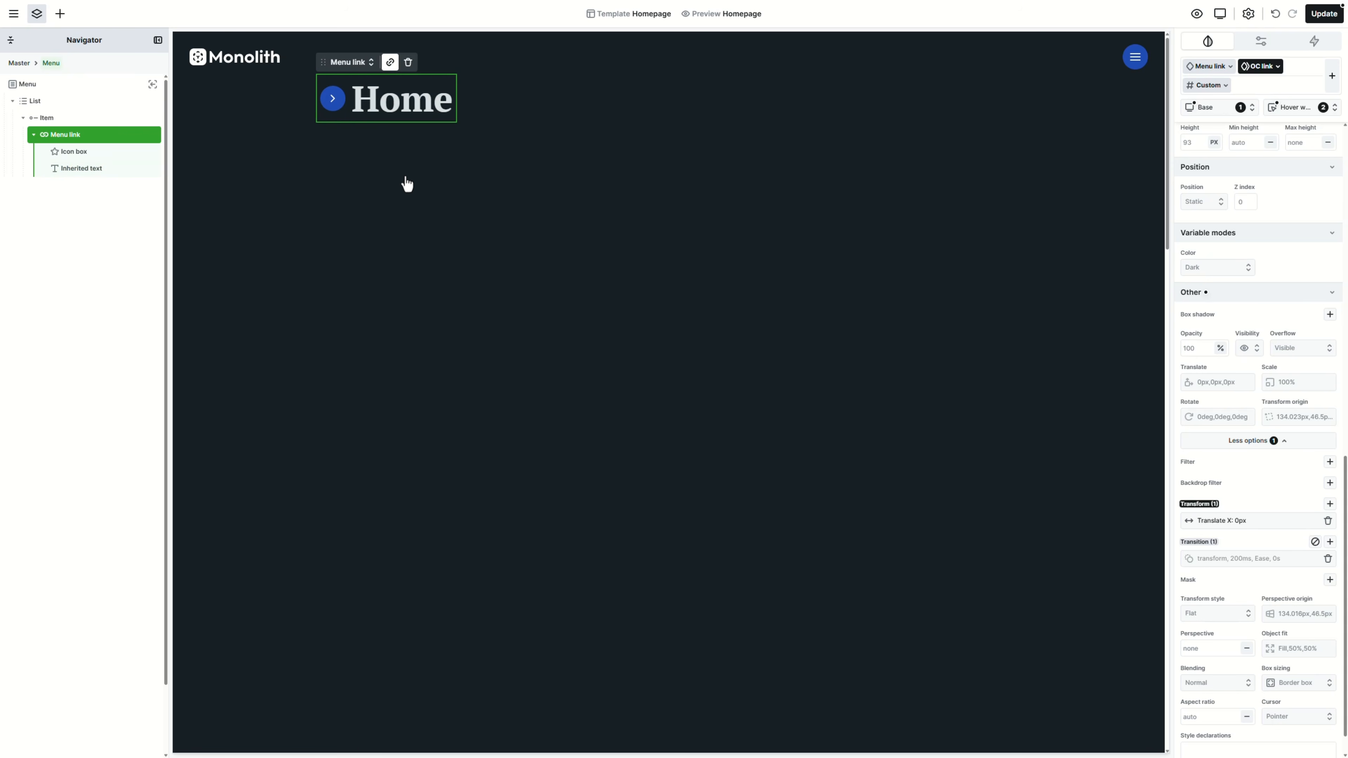
Set the overflow of the menu's list item to Hidden
left_click(123, 119)
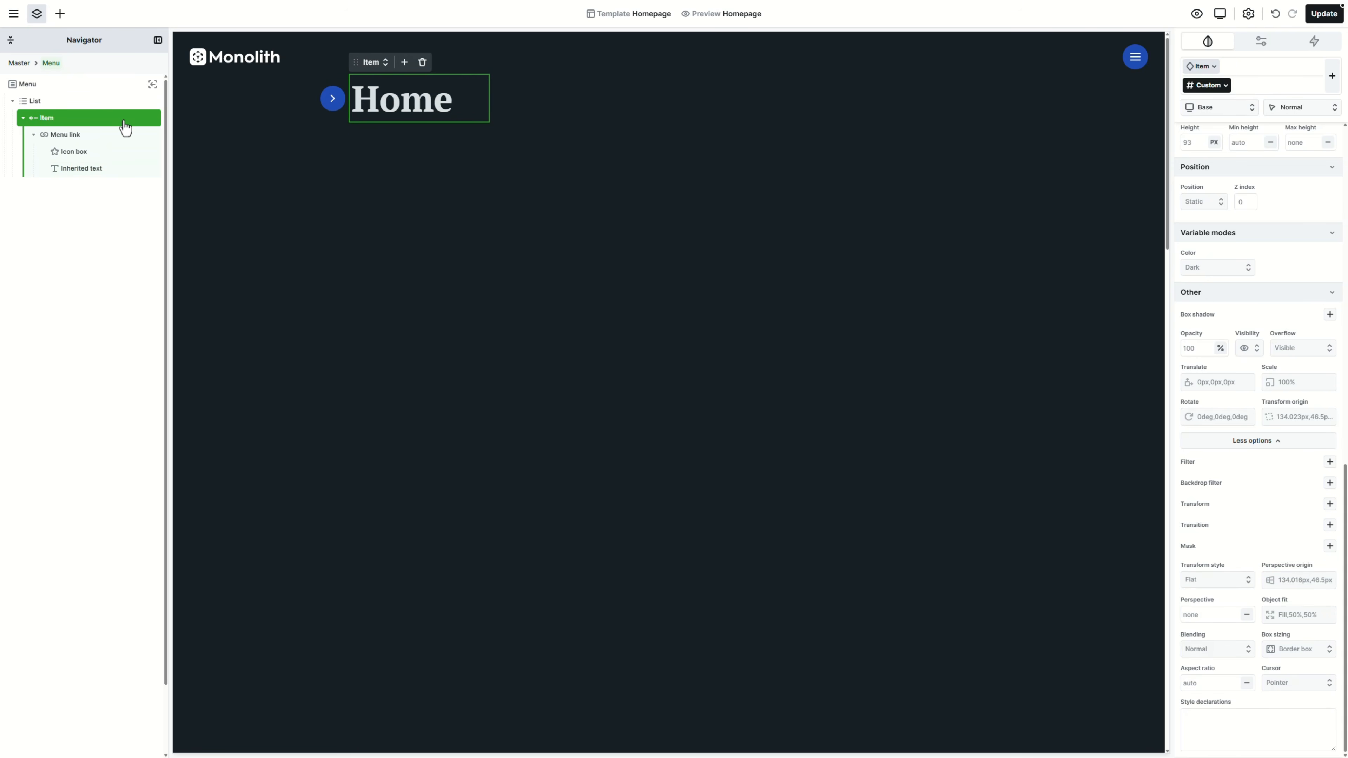
left_click(1291, 359)
left_click(1293, 393)
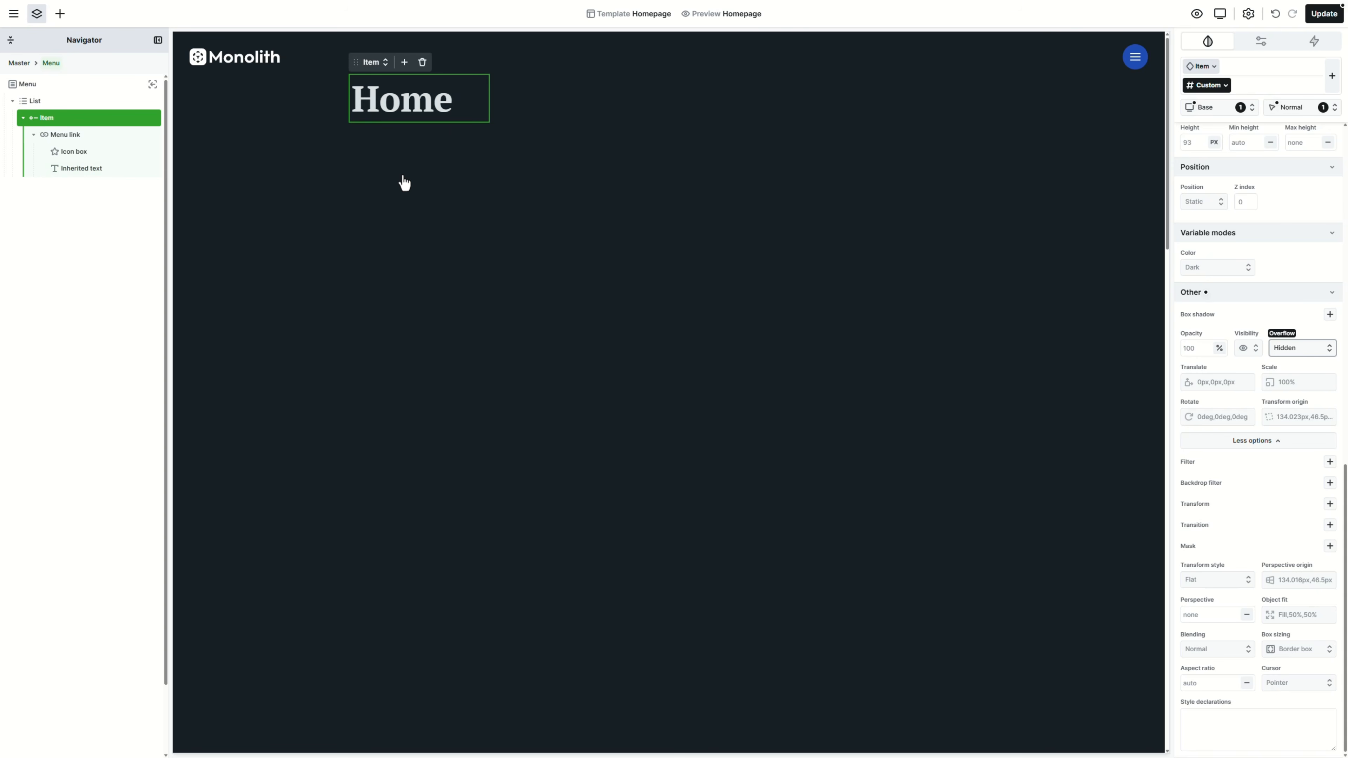
Duplicate the Home list item five times within the menu list
key("ctrl+d")
key("ctrl+d")
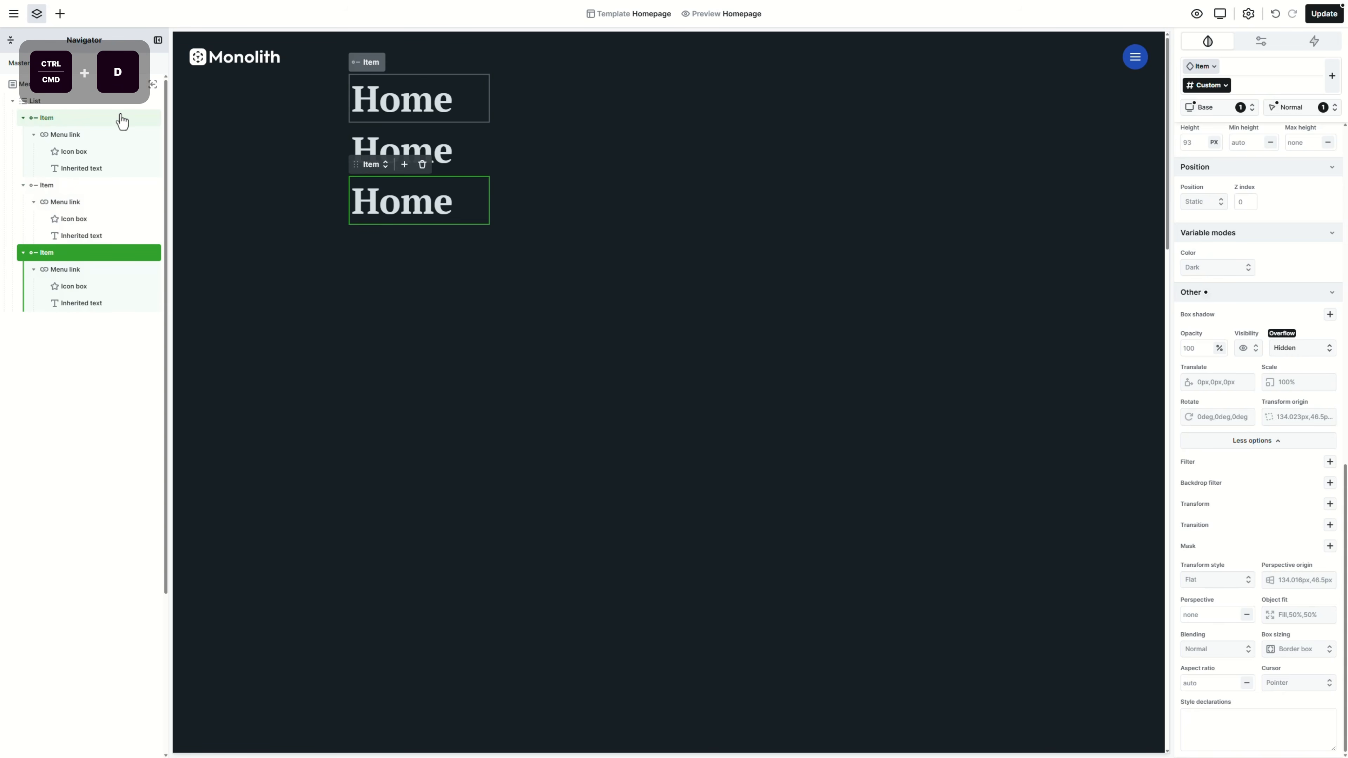
key("ctrl+d")
key("ctrl+d")
key("ctrl+d")
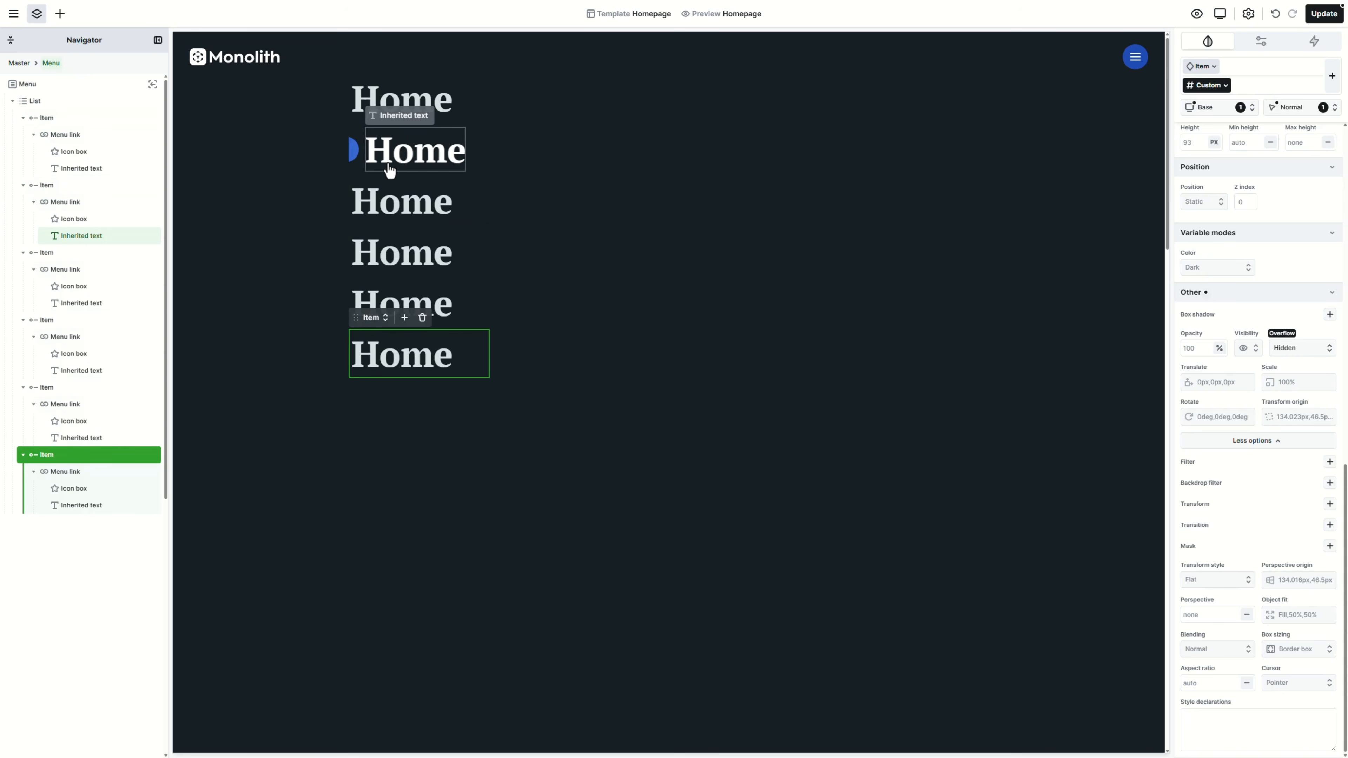
Change the text of the five duplicated links to Portfolio, Experience, Services, Blog and Contact, in that order
double_click(417, 155)
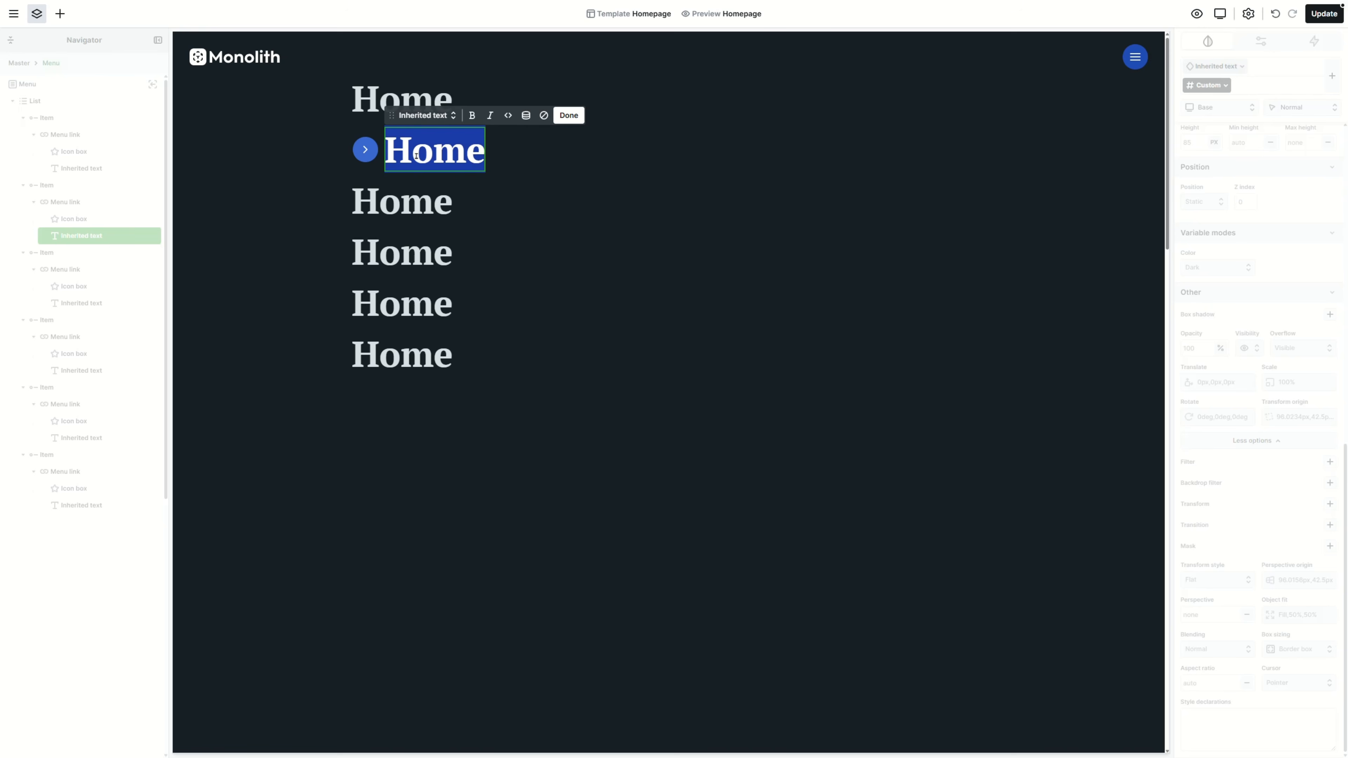
type("Portfolio")
double_click(415, 206)
type("Experience")
double_click(414, 256)
type("Services")
double_click(412, 307)
type("Blog")
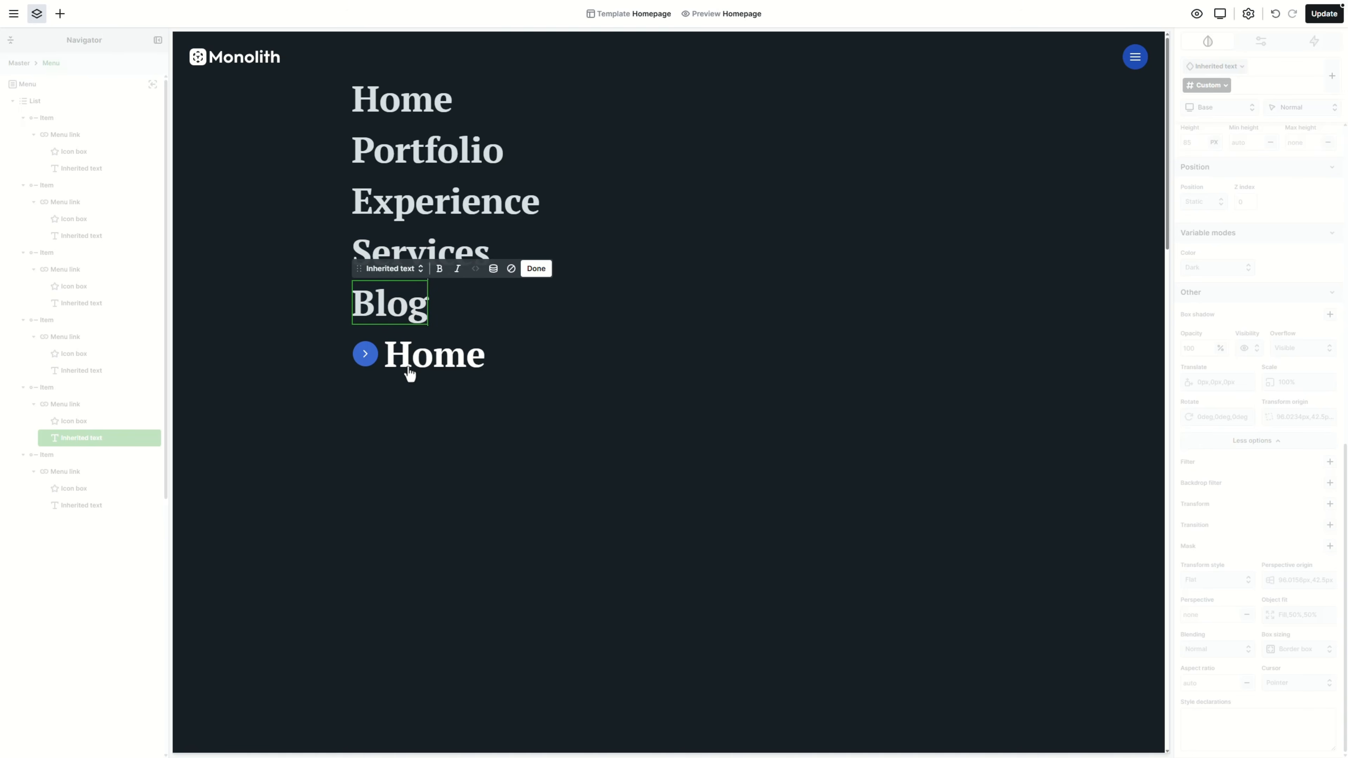
double_click(409, 373)
type("Contact")
left_click(425, 416)
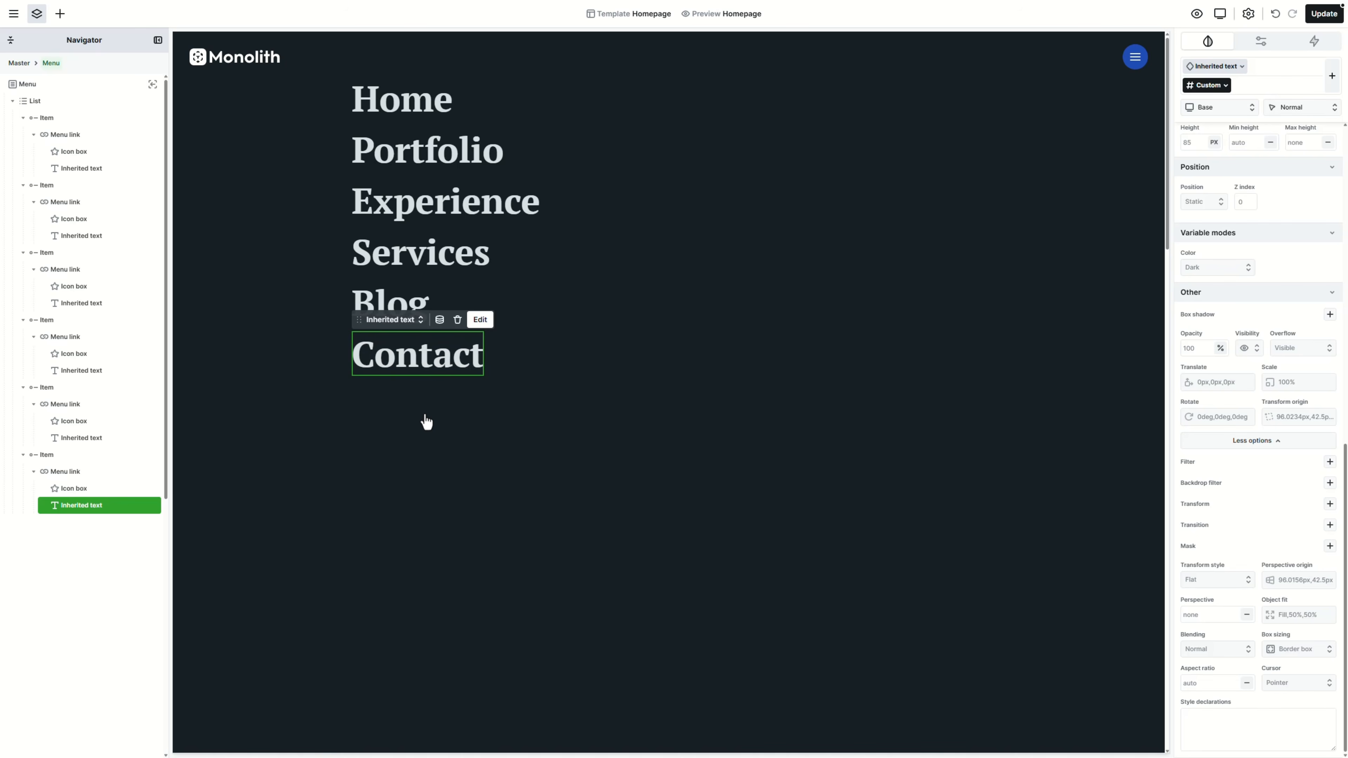
Return to the master and make the OC menu's container grow to fill the section's height using its flex child sizing
left_click(425, 416)
left_click(117, 225)
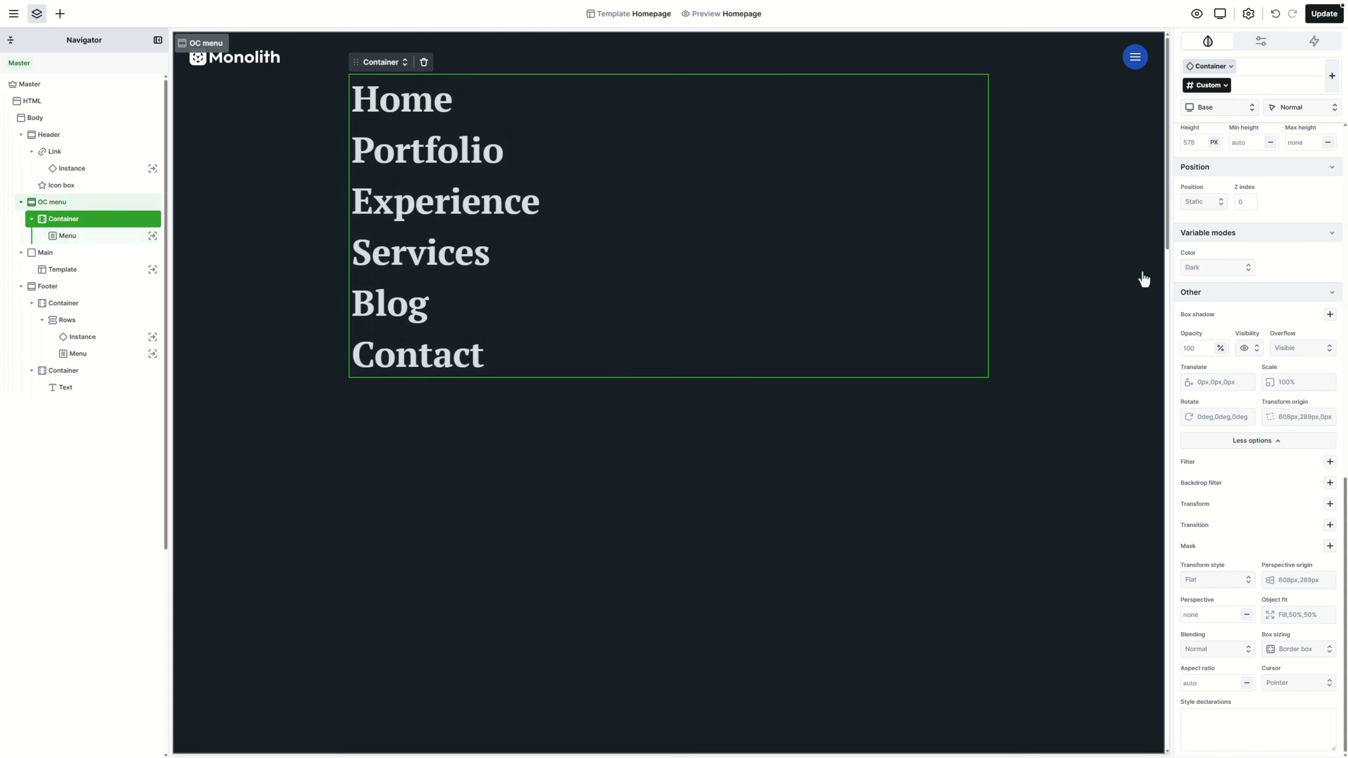
scroll(1293, 274, "up", 10)
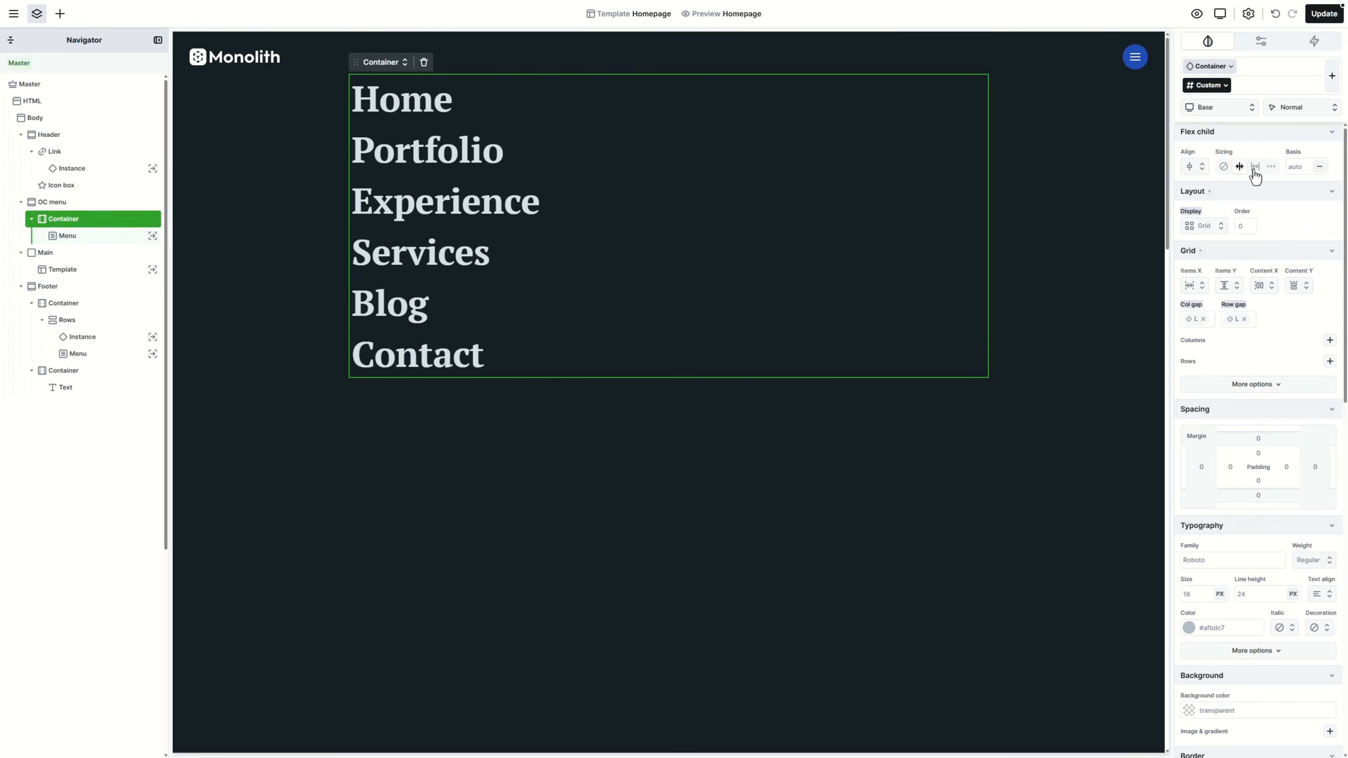
left_click(1255, 166)
scroll(1254, 175, "down", 1)
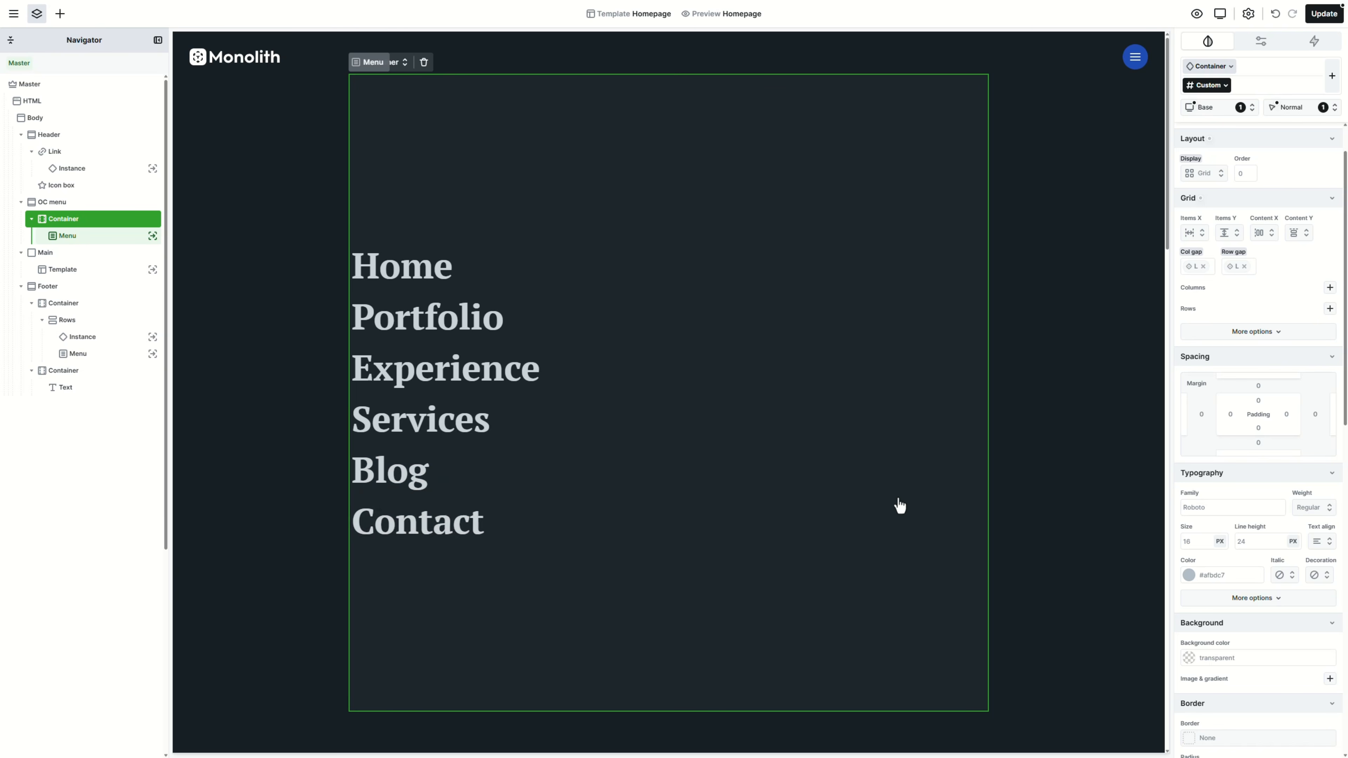
Make the OC menu section's background color semi-transparent by lowering its alpha to about 0.7
left_click(1008, 472)
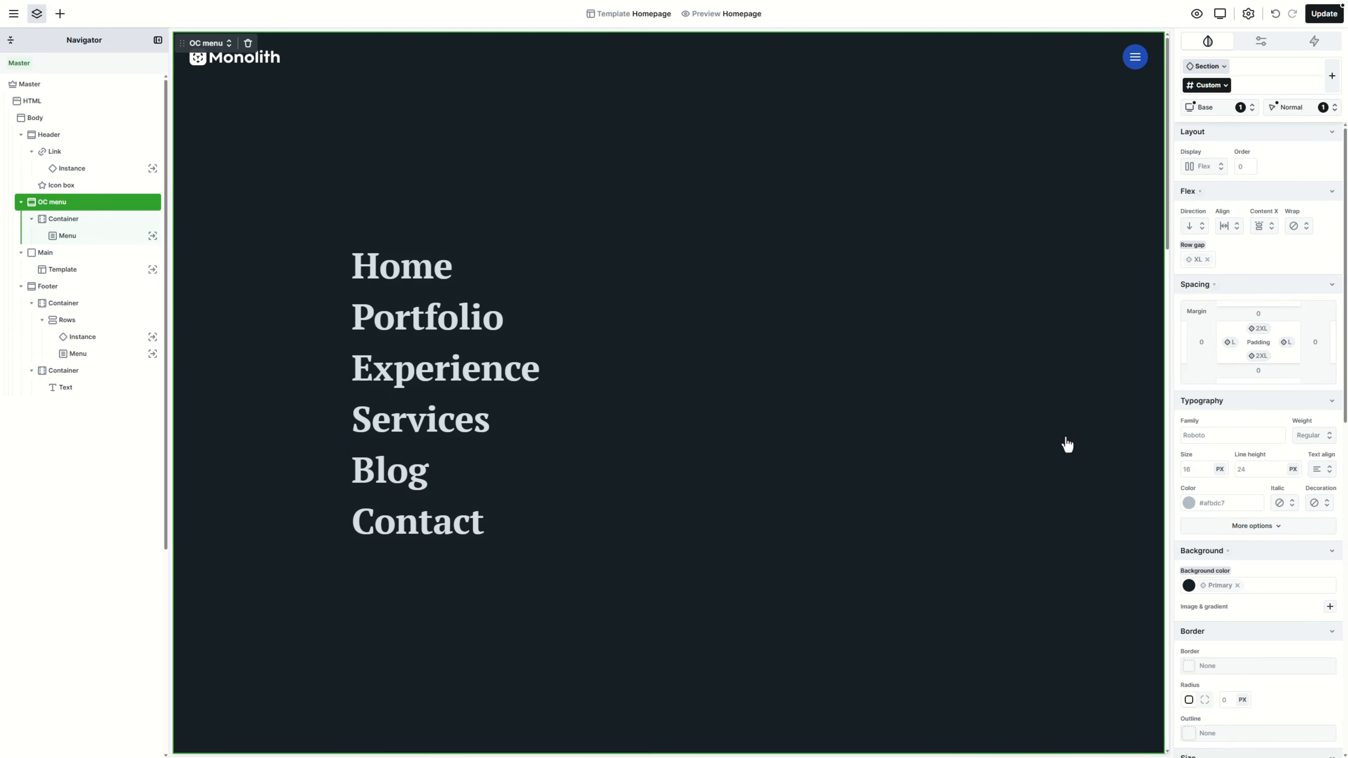
left_click(1233, 592)
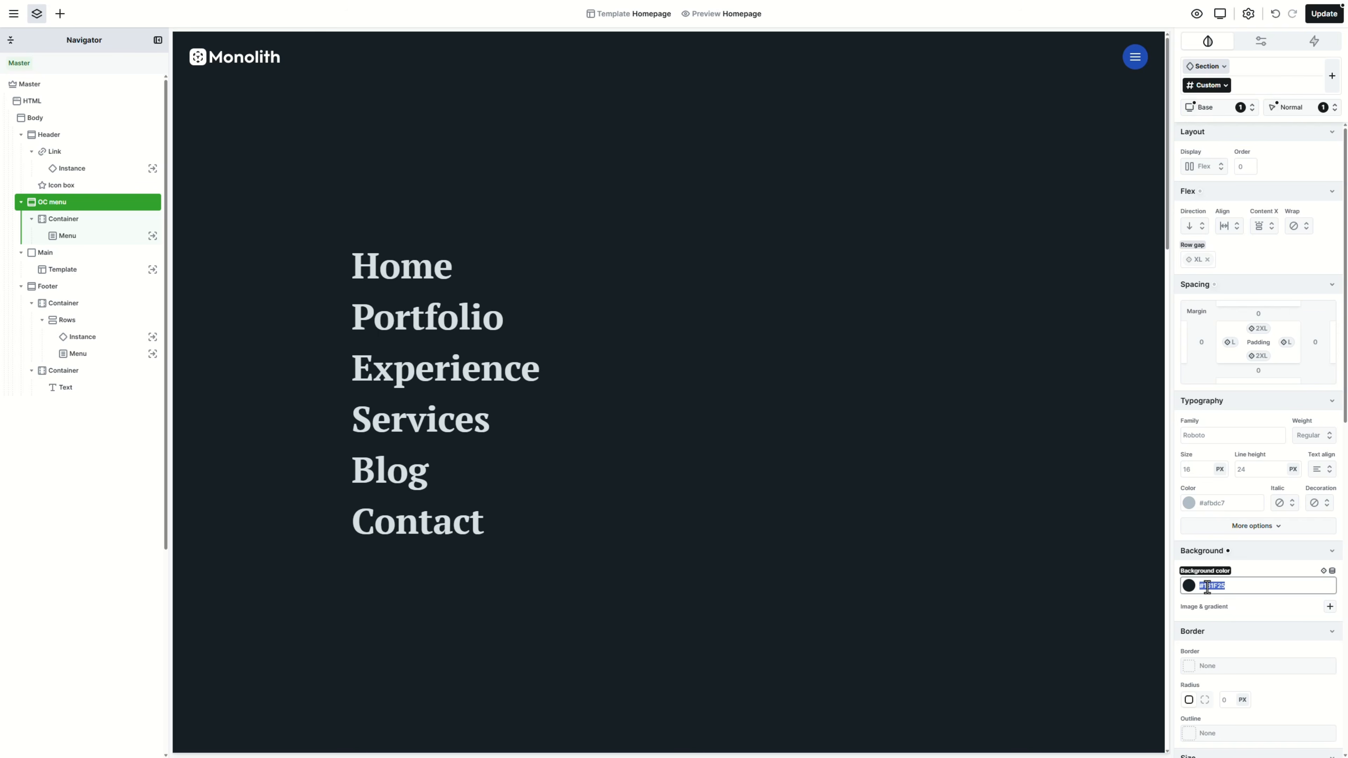
left_click(1188, 585)
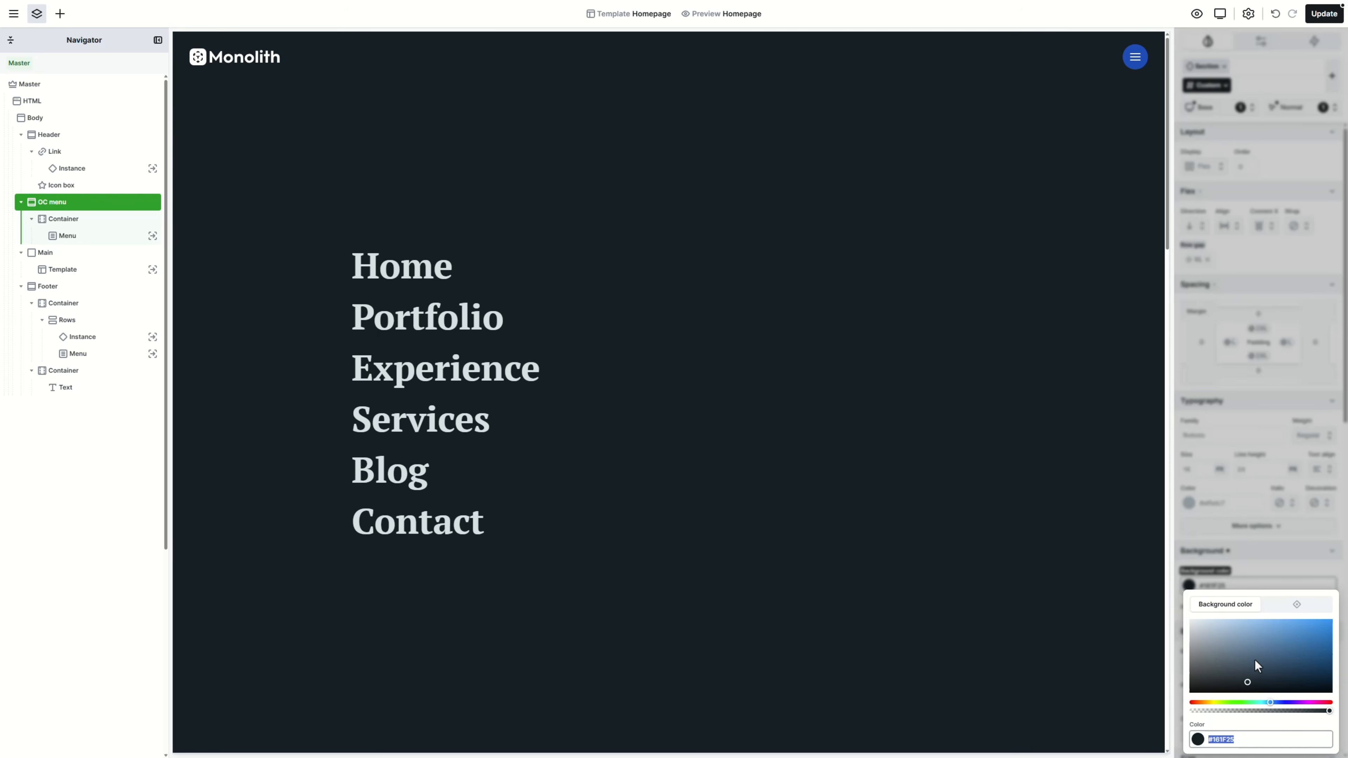
left_click(1285, 711)
left_click_drag(1283, 712, 1290, 711)
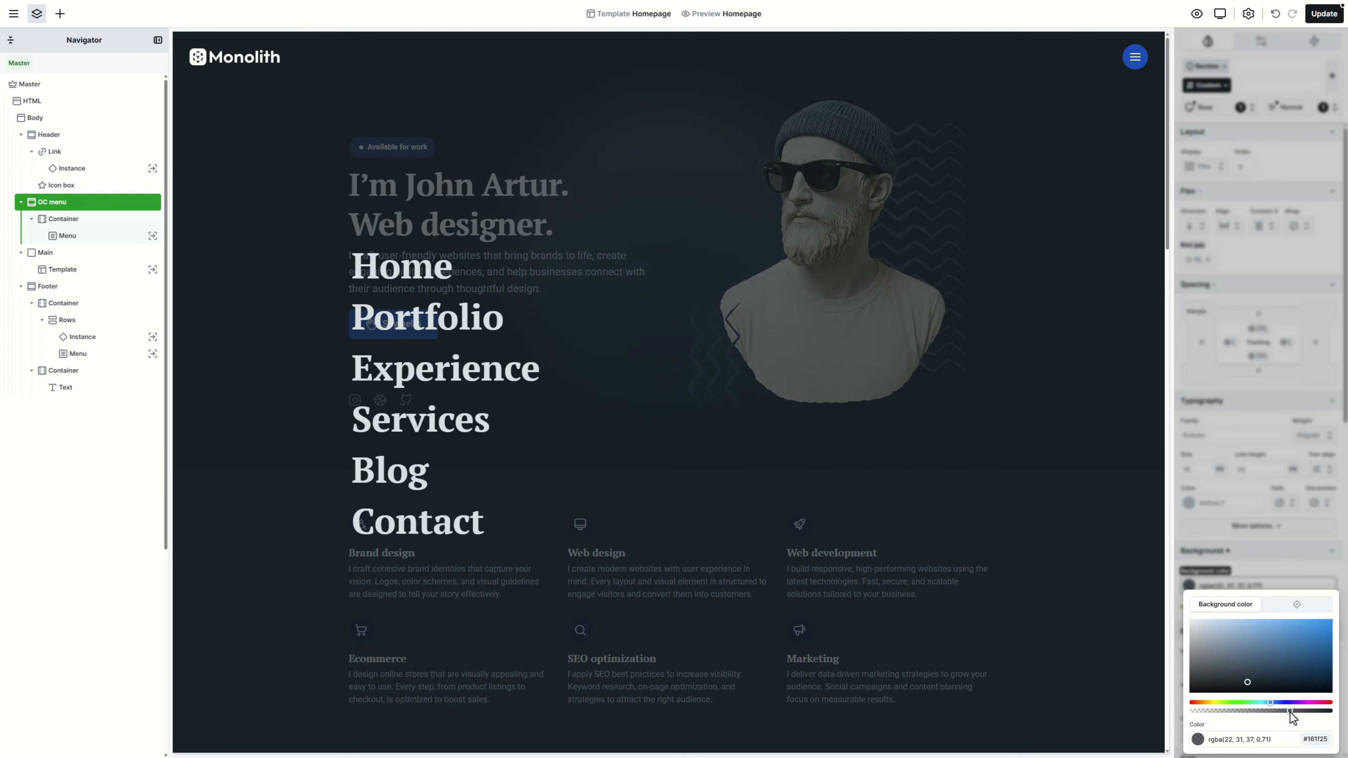
left_click(1286, 572)
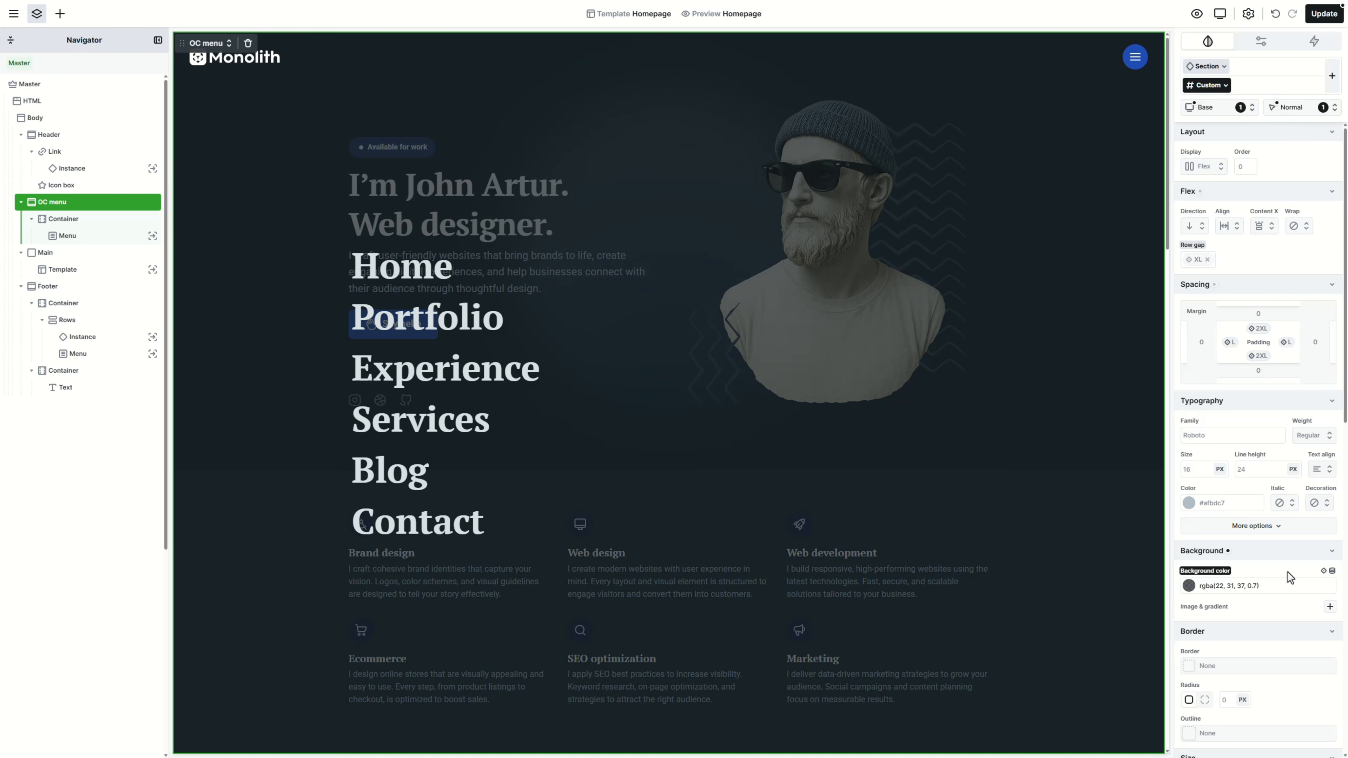
Add a Blur backdrop filter with a 30 px radius to the OC menu section
scroll(1284, 536, "down", 10)
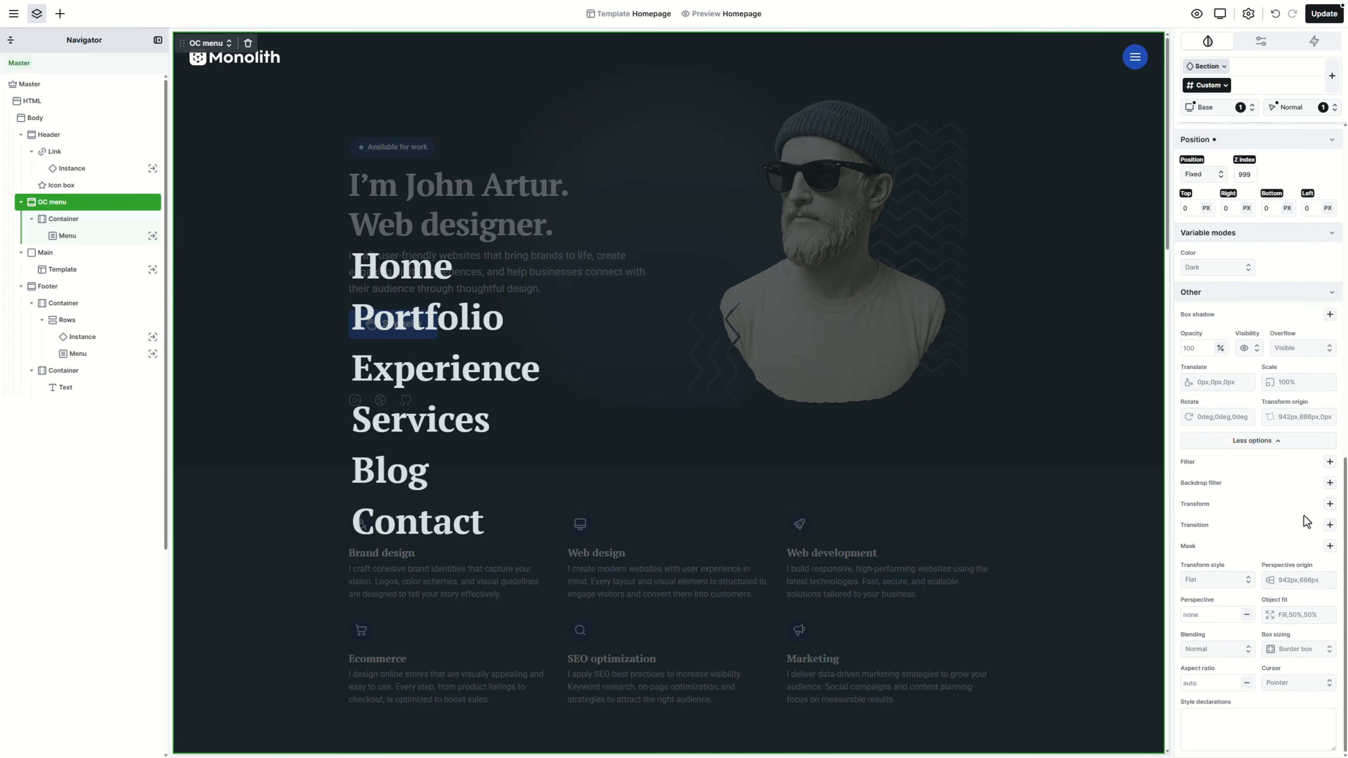
left_click(1330, 482)
left_click(1266, 518)
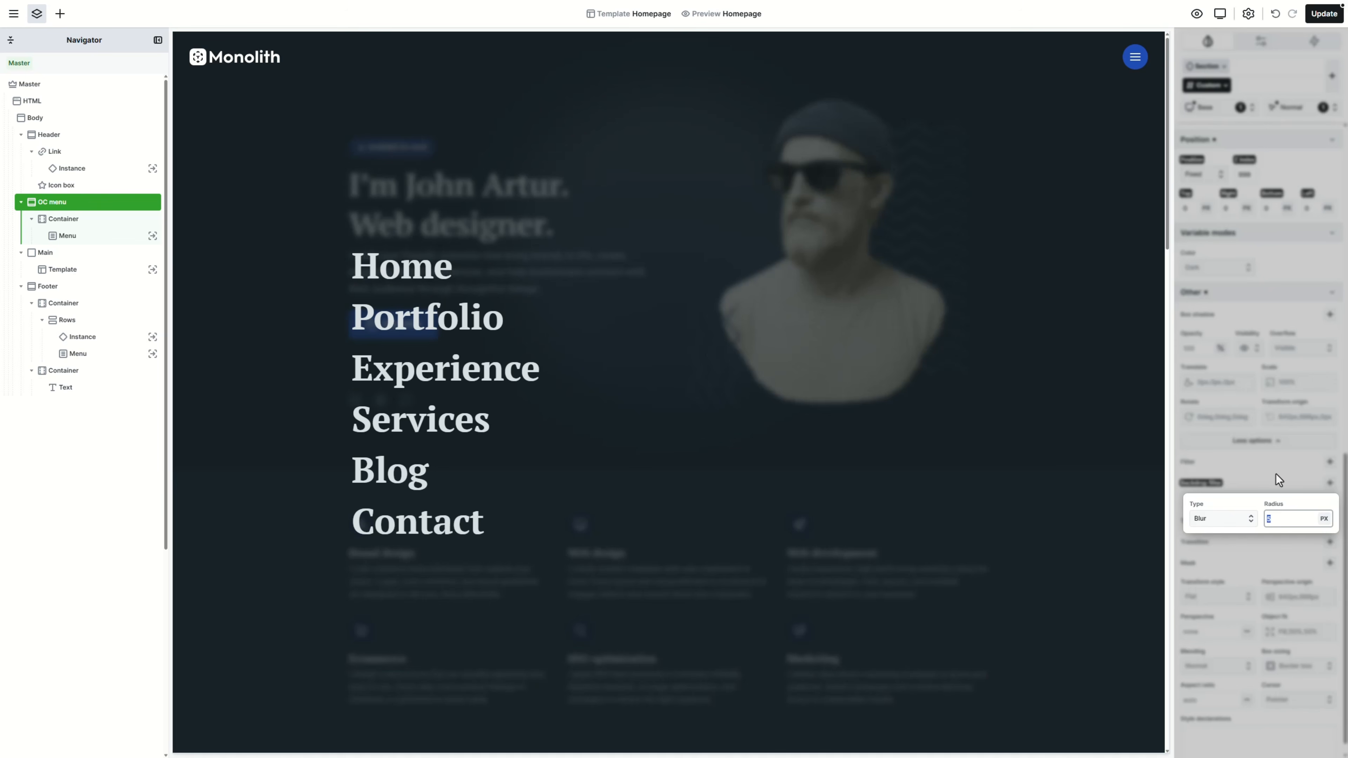
type("30")
key("Return")
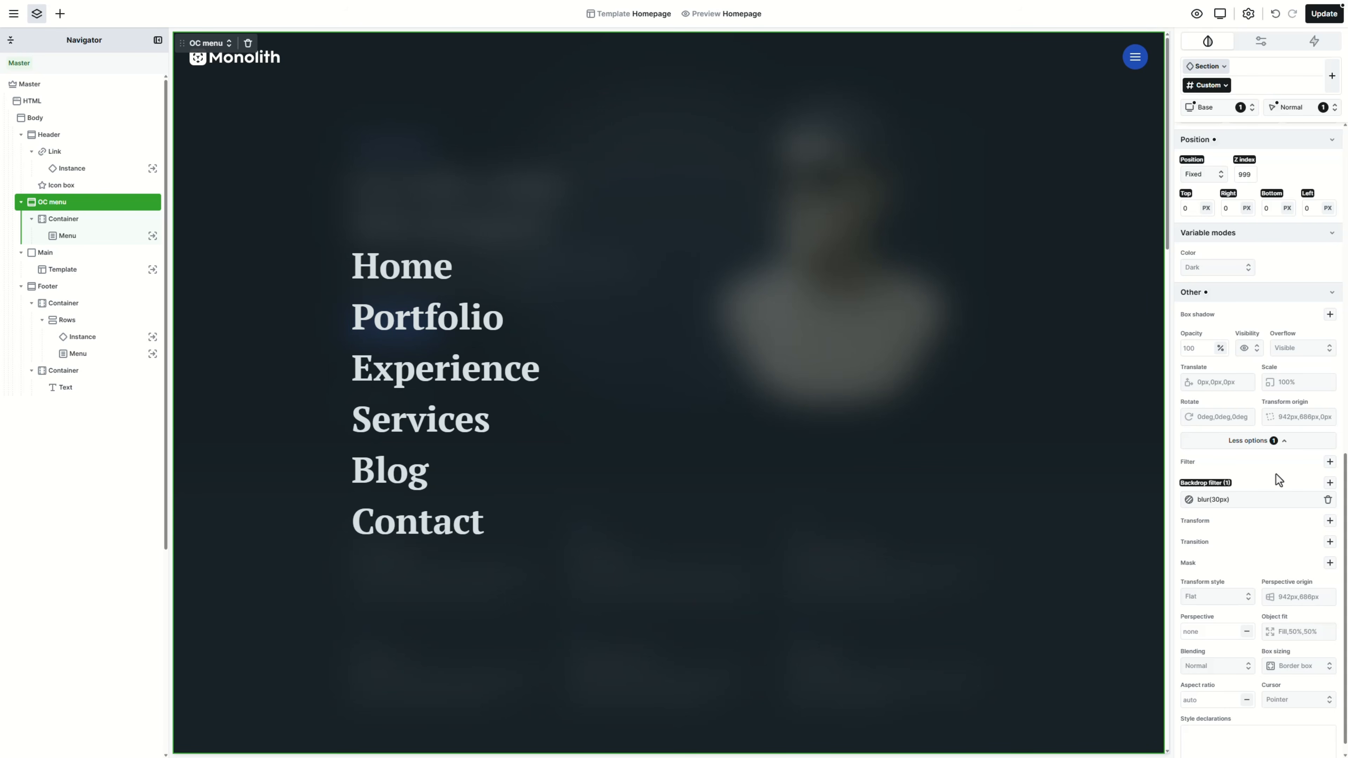
Set the header menu icon box's border radius to S (8px) and wrap the icon box in a div
left_click(1138, 64)
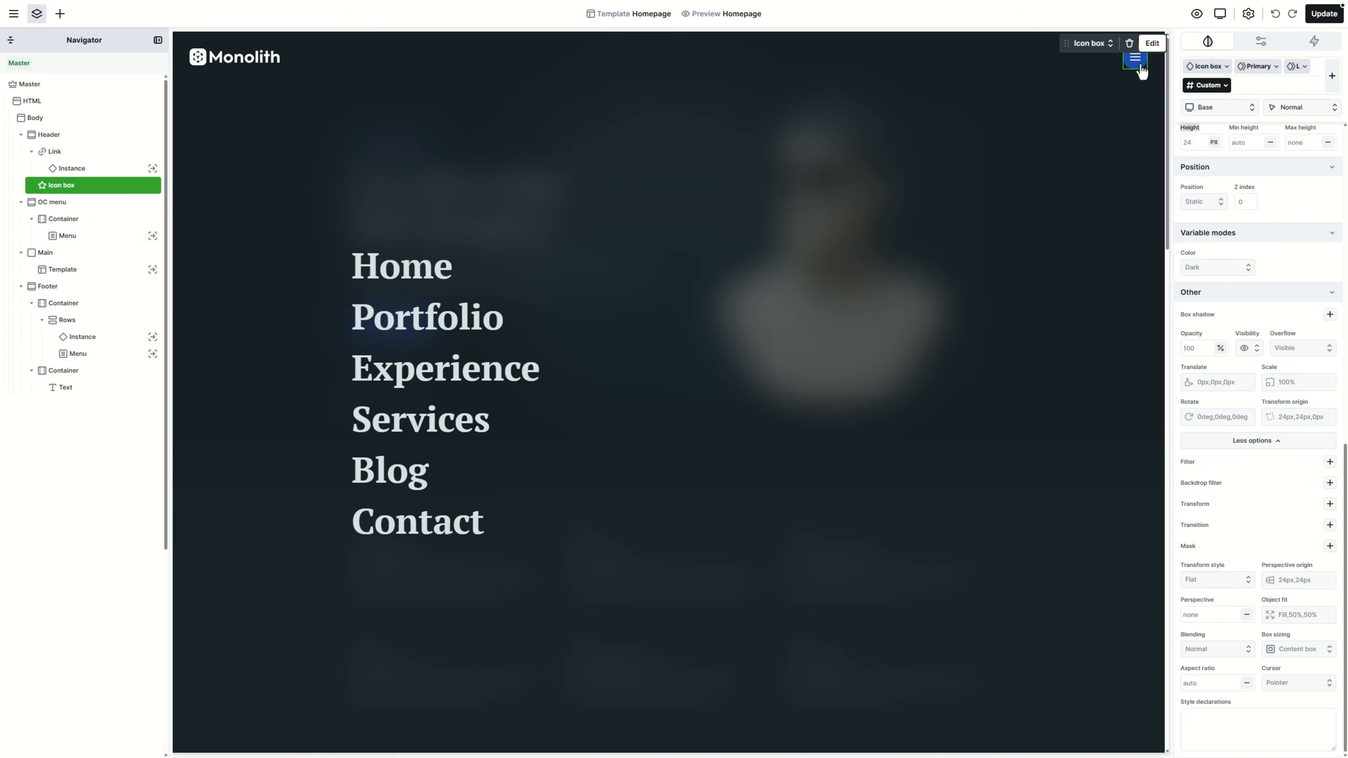
scroll(1261, 439, "up", 8)
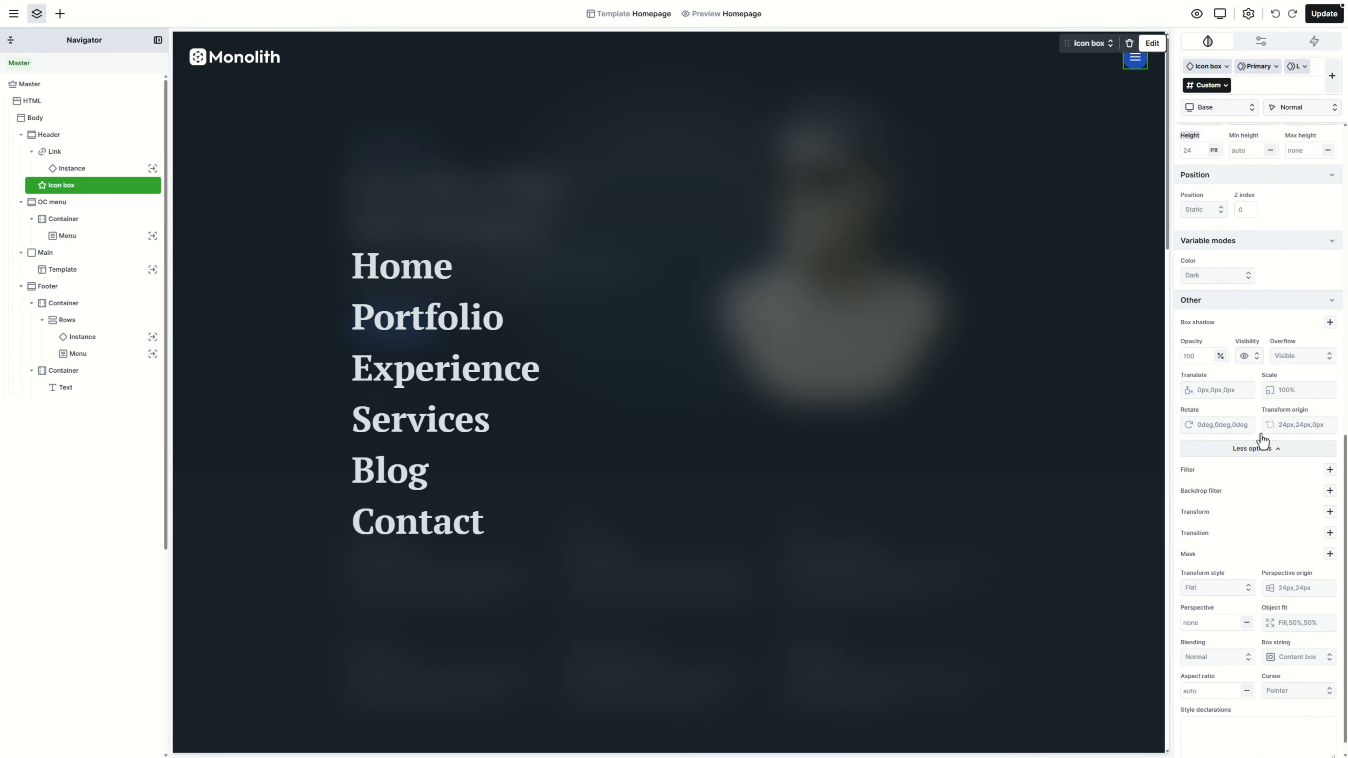
left_click(1237, 498)
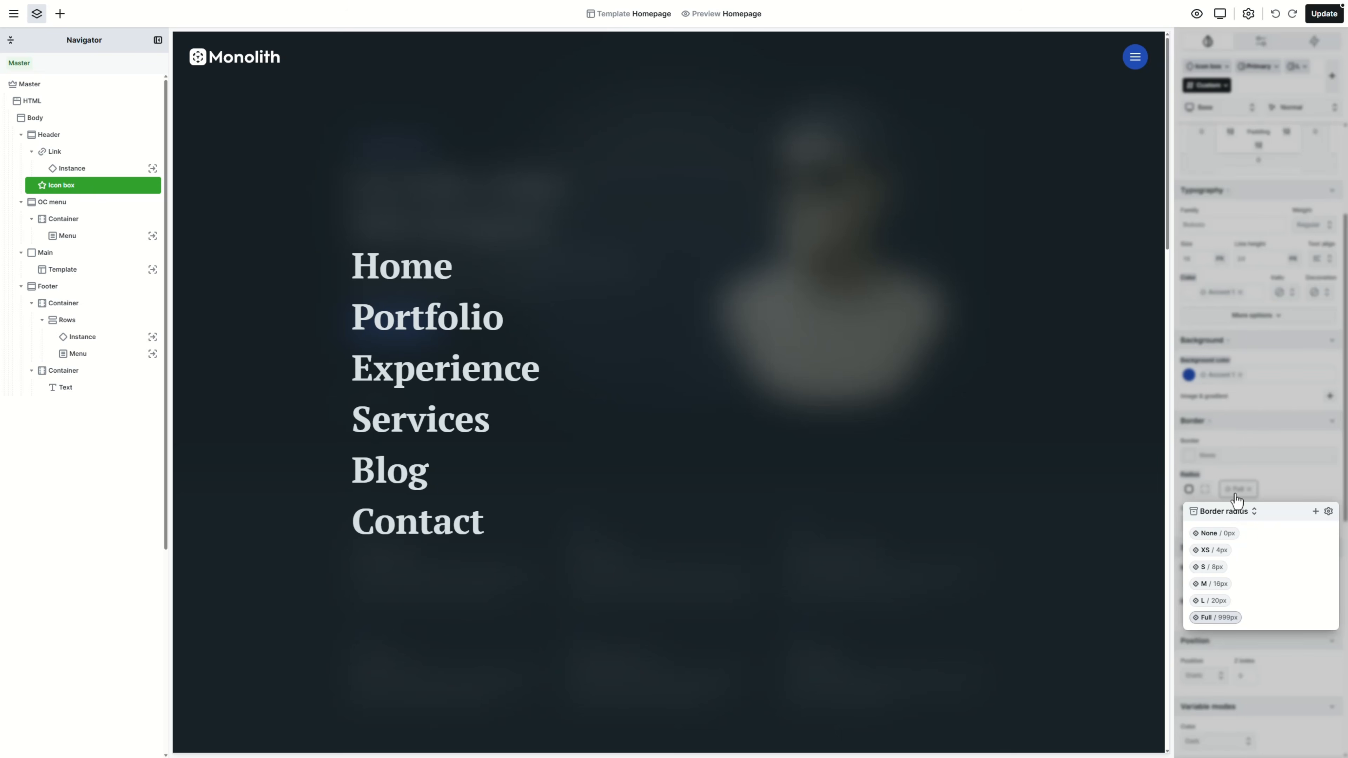
left_click(1209, 567)
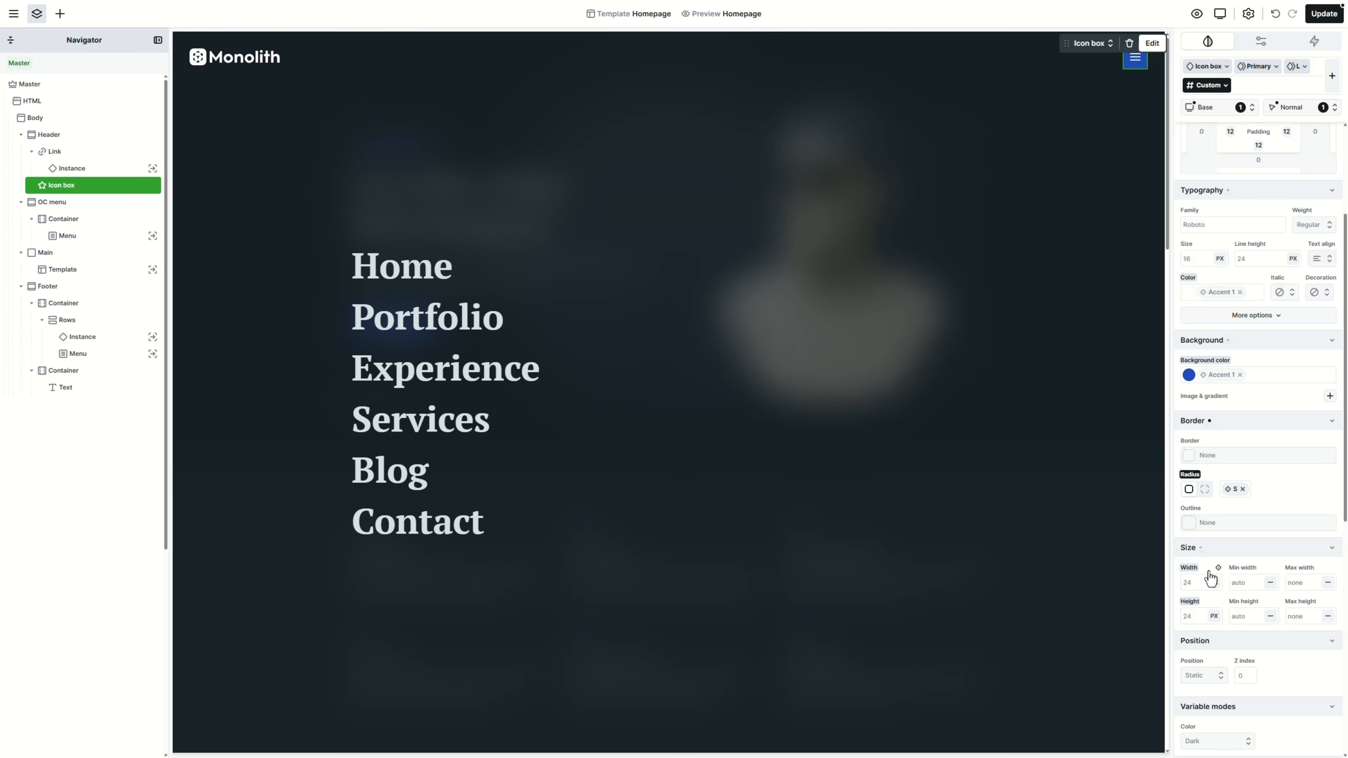
right_click(1141, 68)
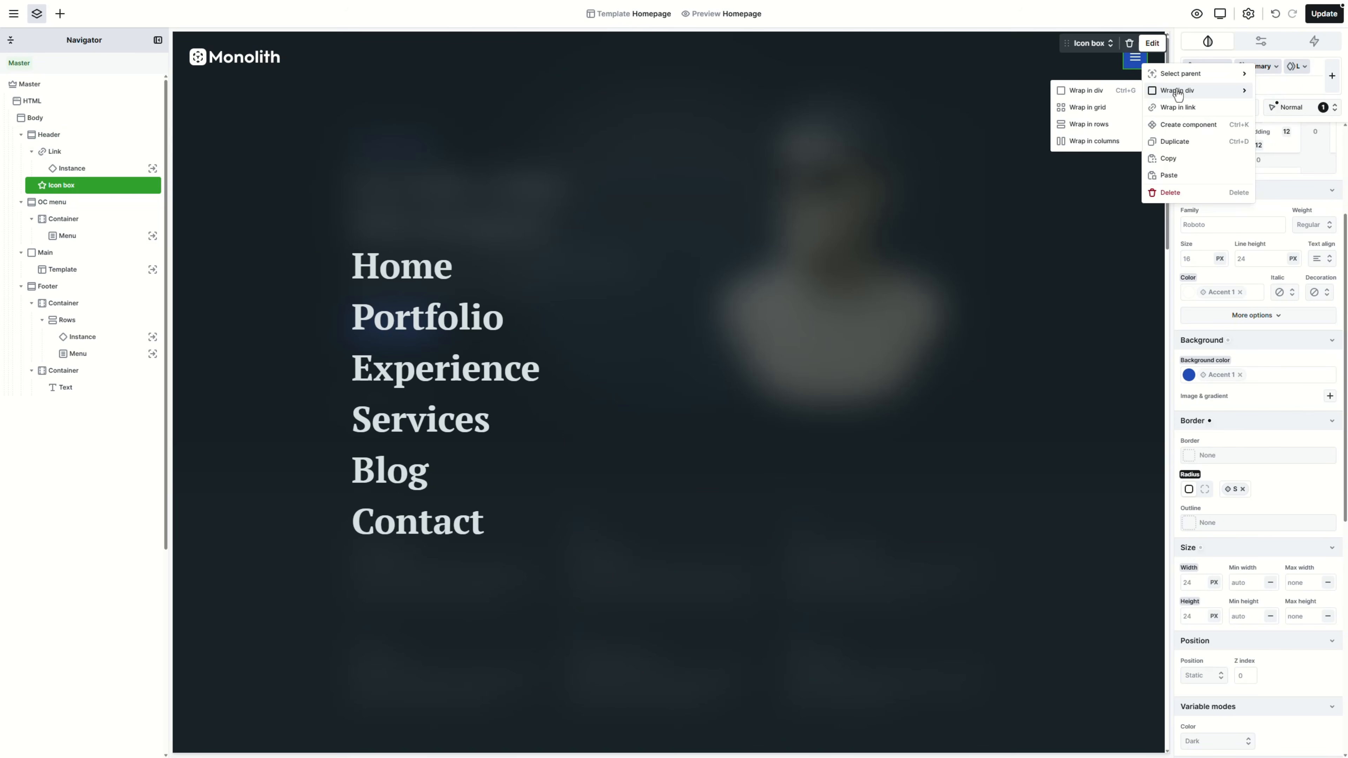
left_click(1177, 90)
Duplicate the header's icon box inside its div and change the copy's icon to an X
left_click(1139, 76)
right_click(1139, 76)
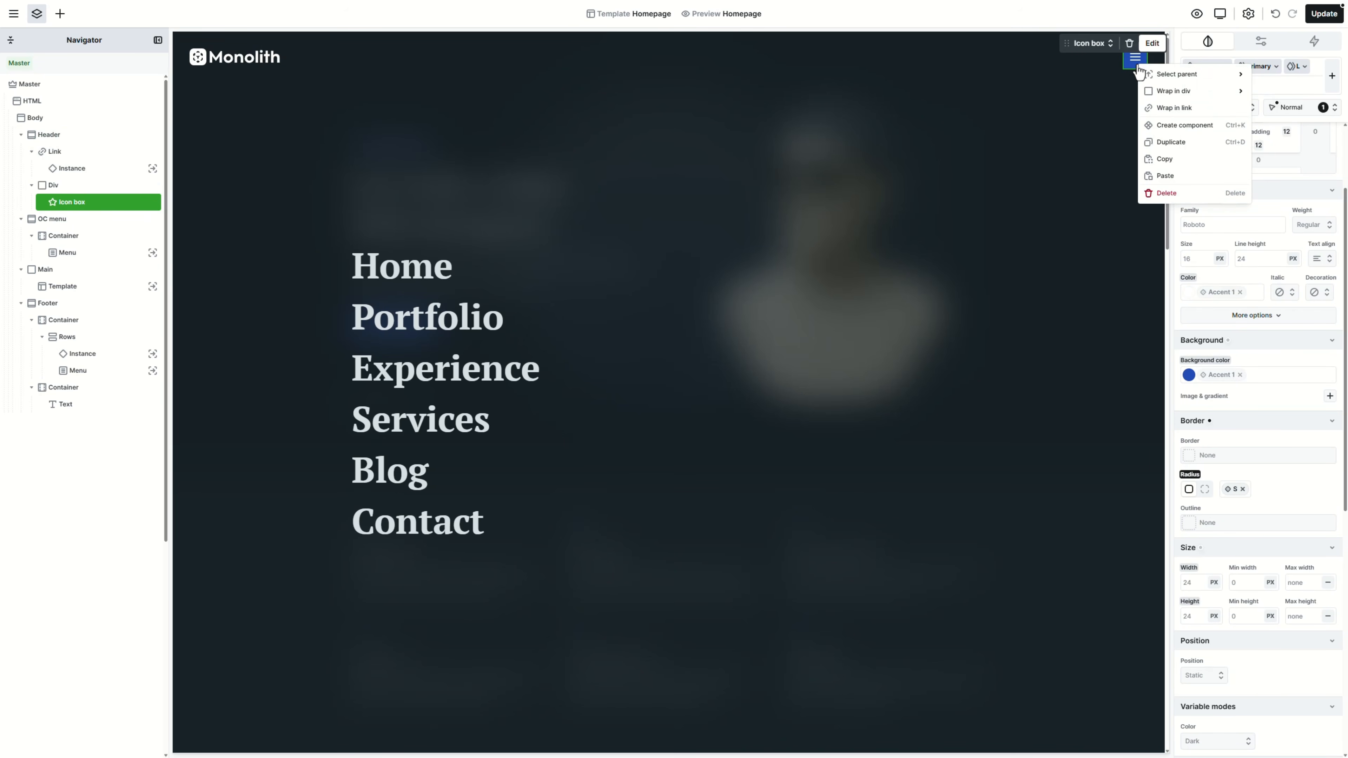
left_click(1167, 153)
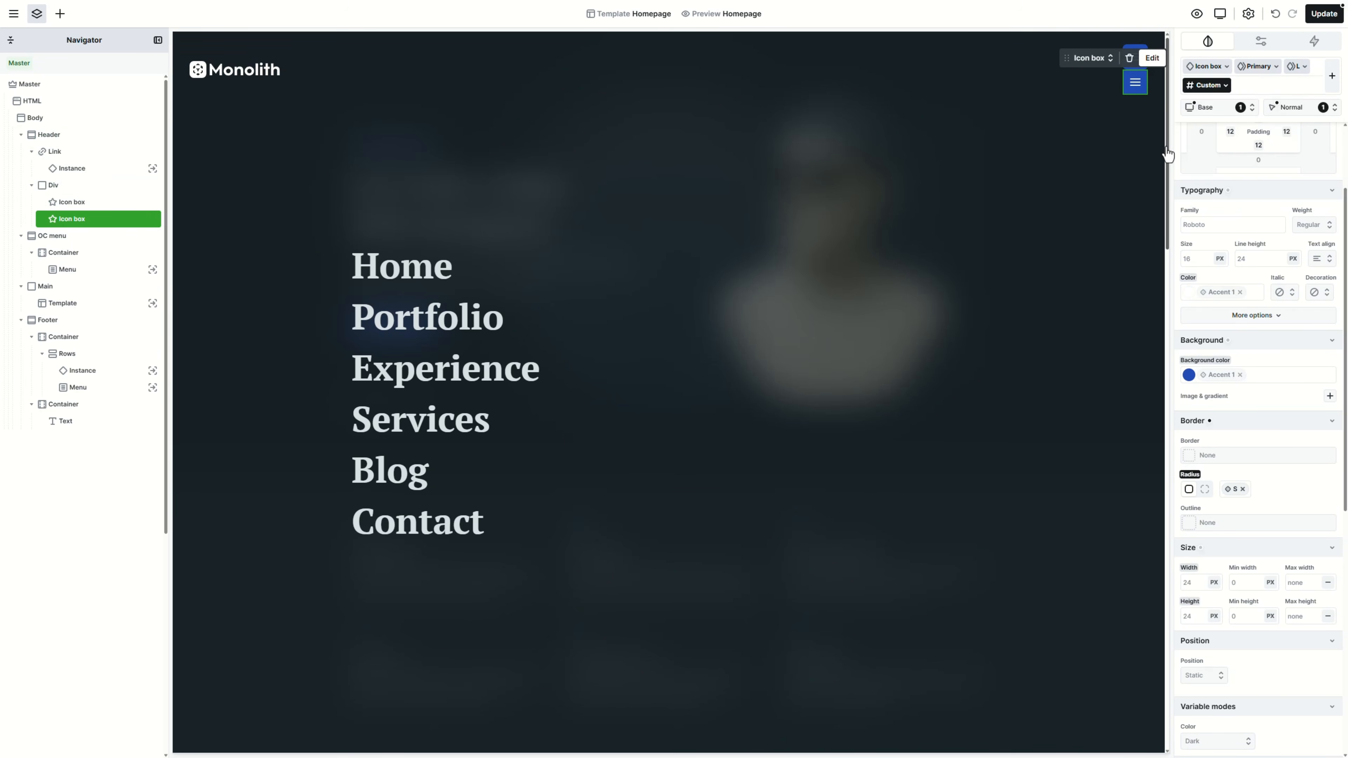
double_click(1139, 89)
left_click(840, 59)
Rename the hamburger icon box to Open and the X icon box to Close
left_click(99, 205)
right_click(101, 204)
left_click(130, 263)
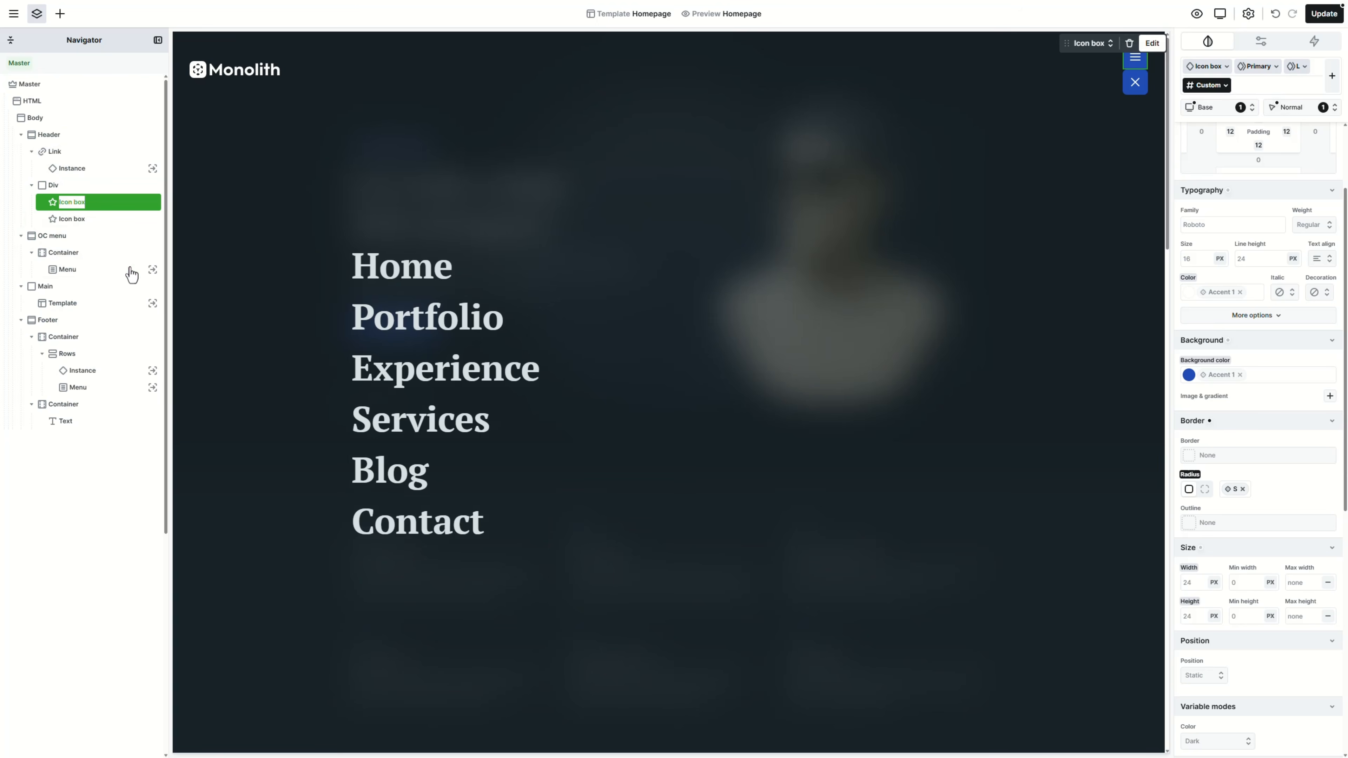
type("Open")
key("Return")
right_click(91, 222)
mouse_move(104, 236)
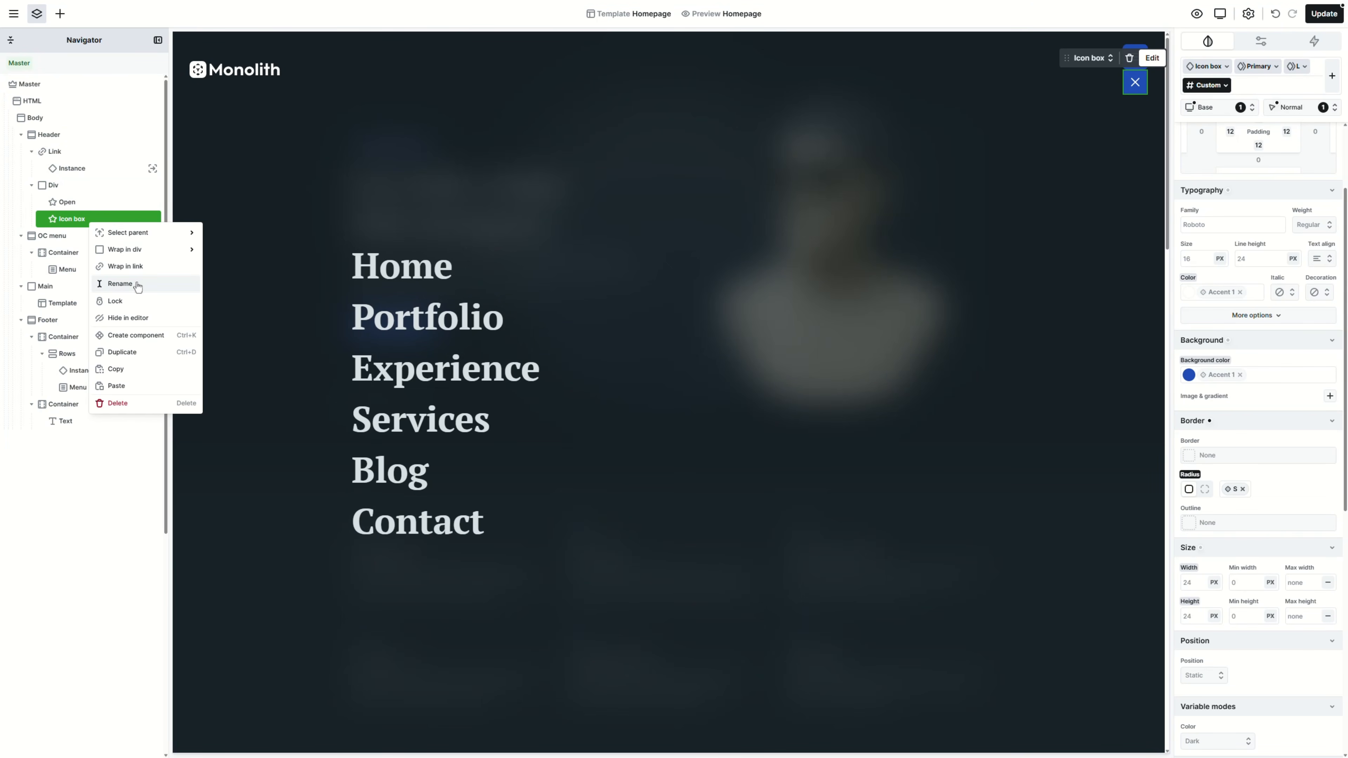
left_click(124, 284)
type("Close")
key("Return")
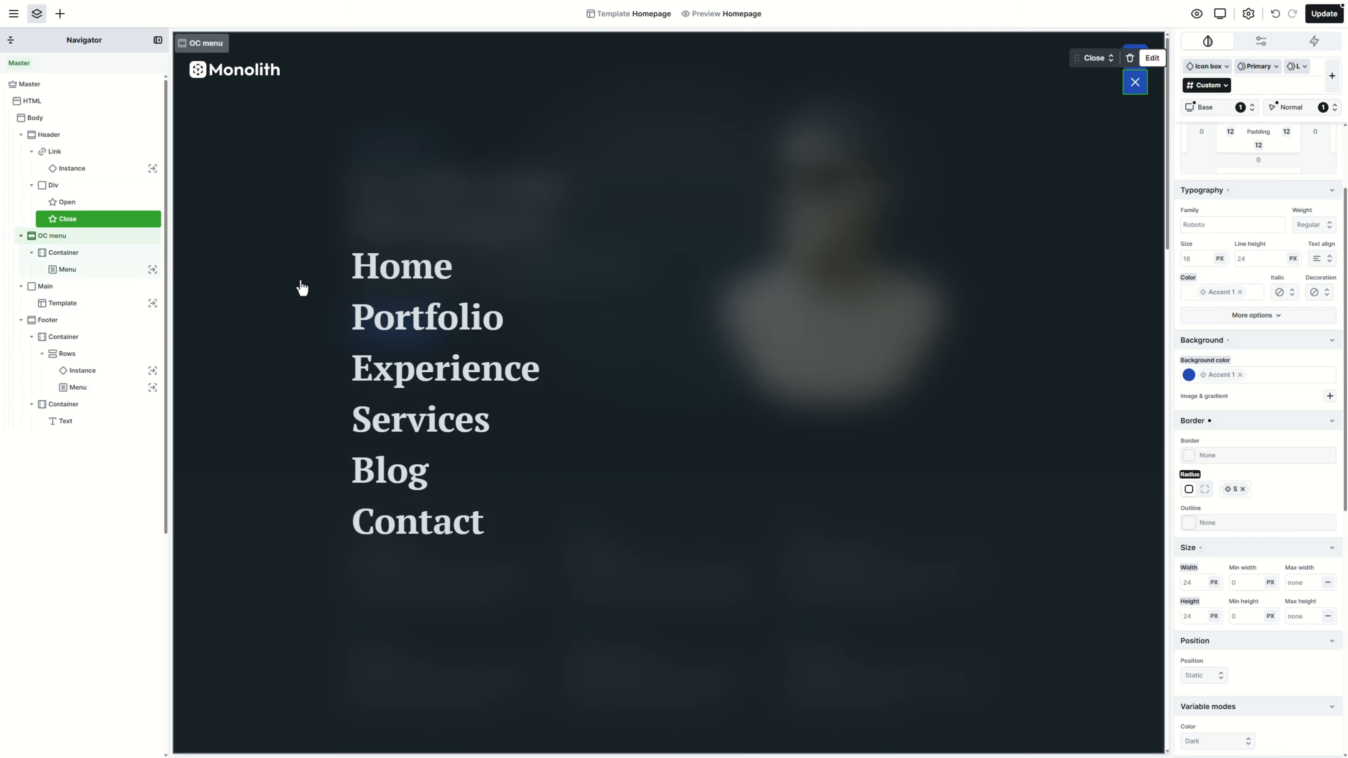
Set the Close icon box's position to Absolute with a top offset of 0 px
scroll(1215, 441, "down", 5)
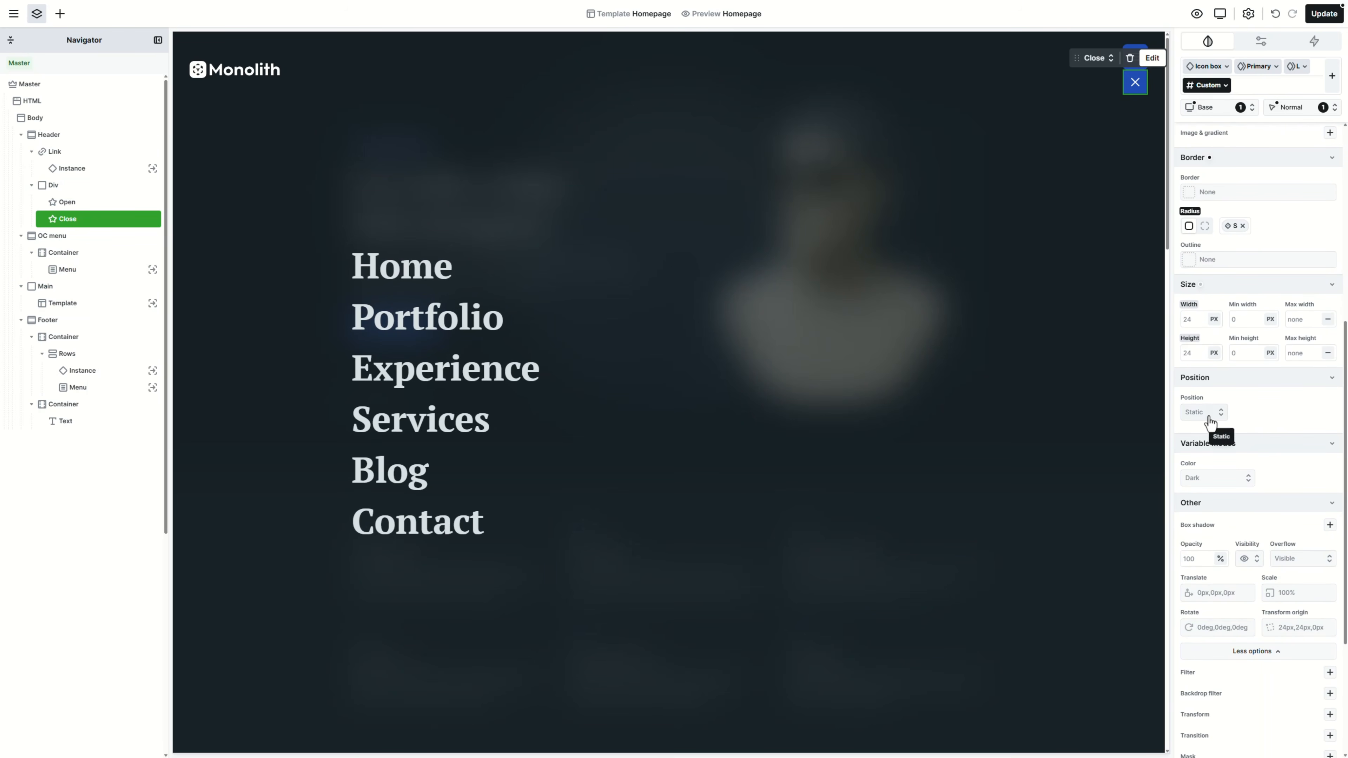
left_click(1208, 413)
left_click(1206, 468)
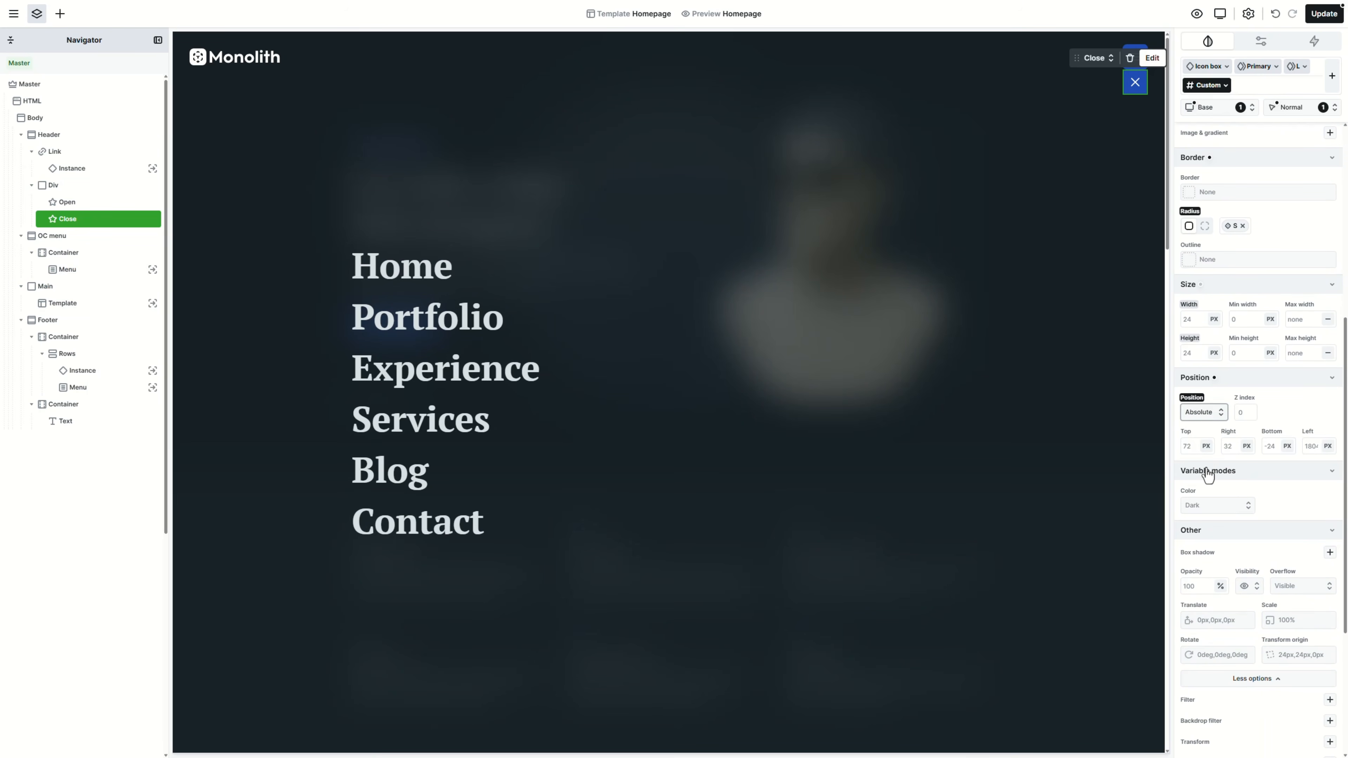
left_click(1195, 448)
type("0")
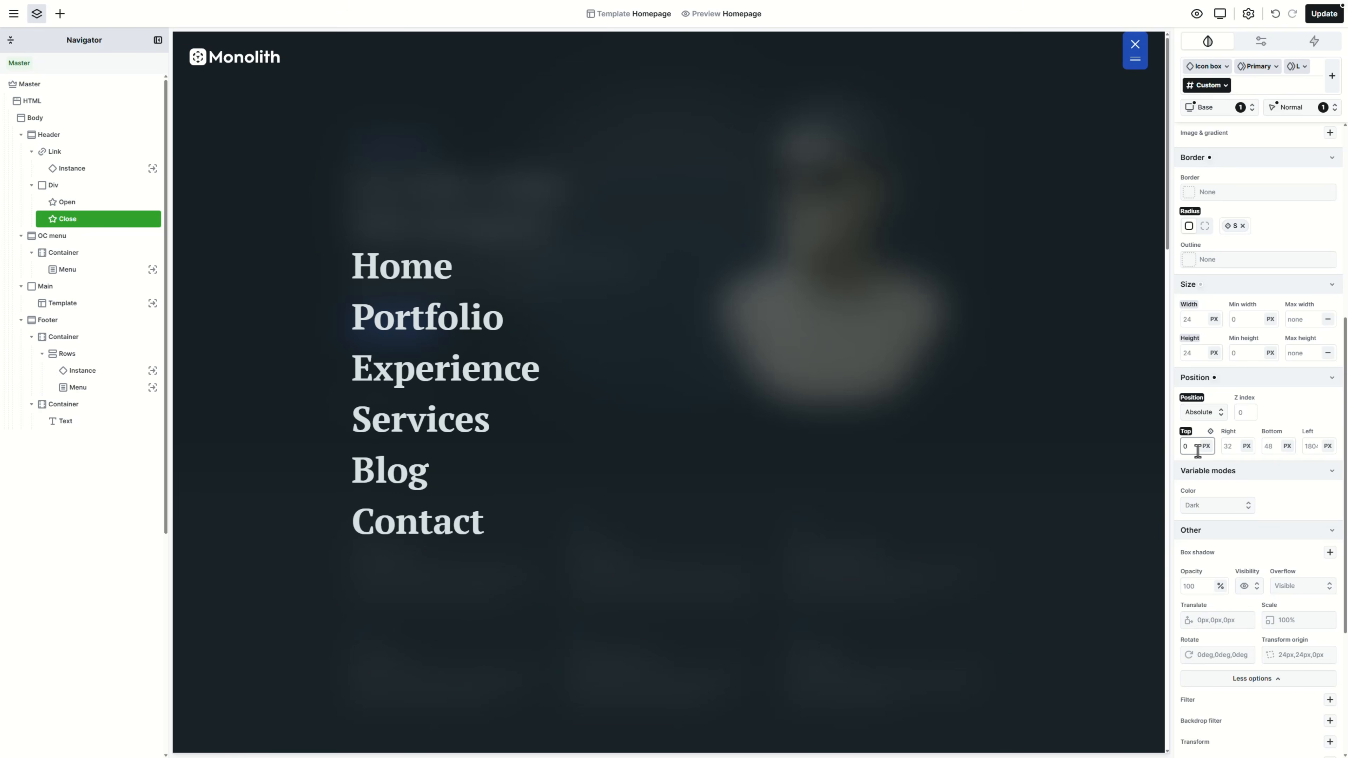
Set the header icon div's position to Relative and its cursor to Pointer
left_click(113, 188)
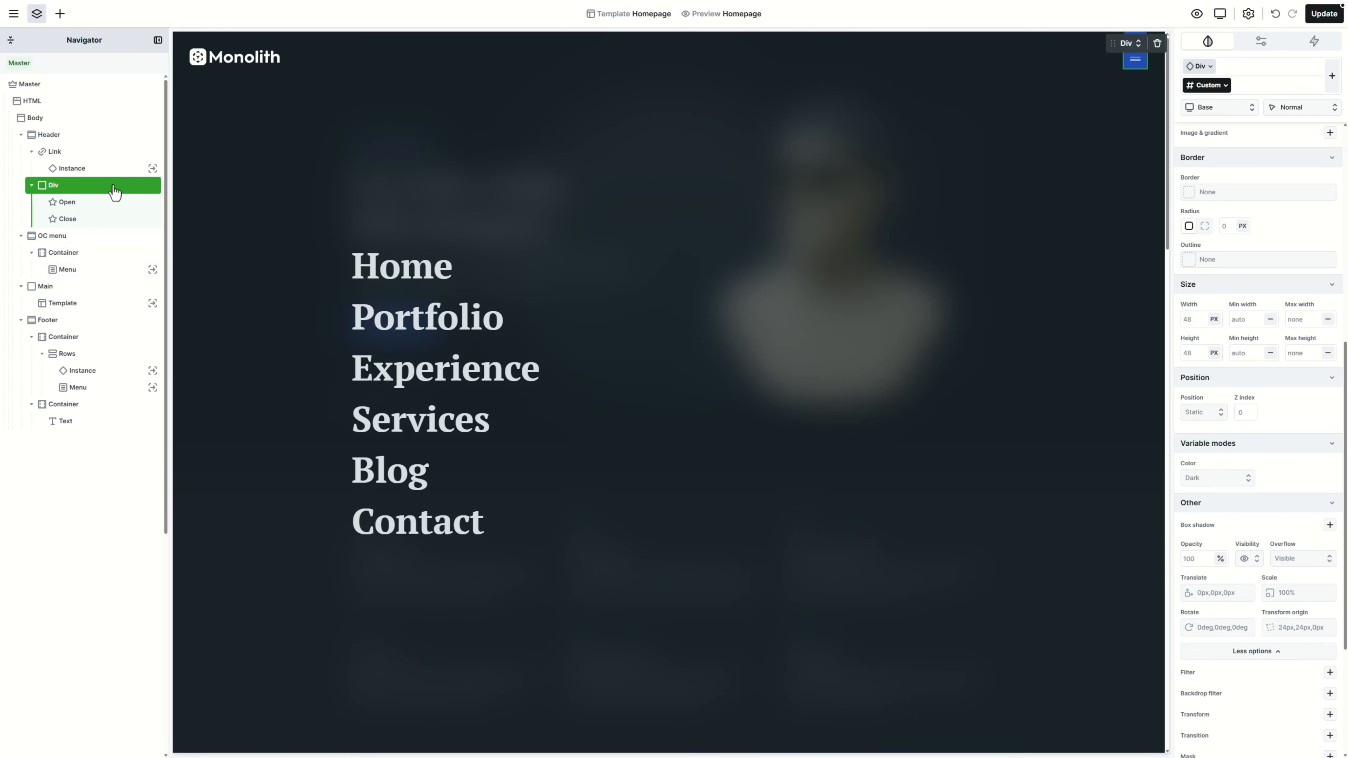
left_click(1212, 412)
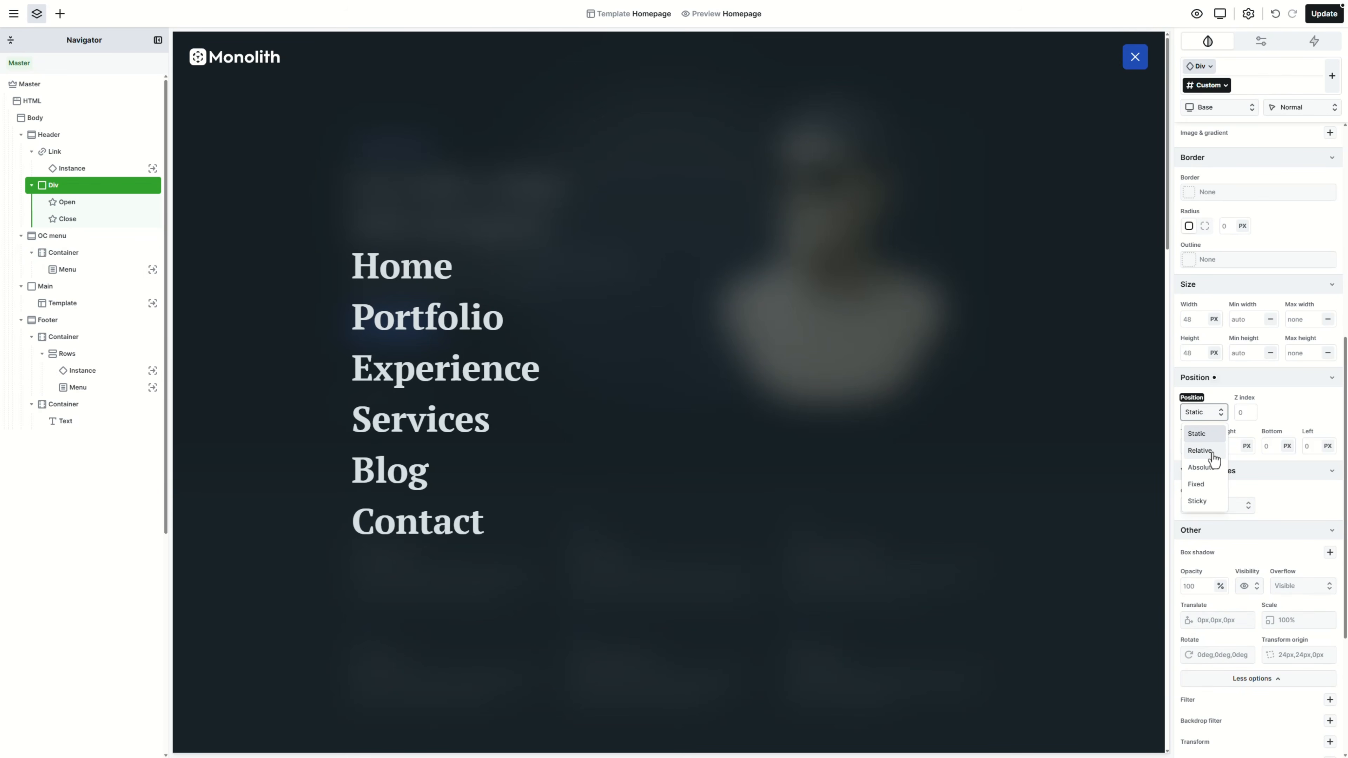
left_click(1200, 450)
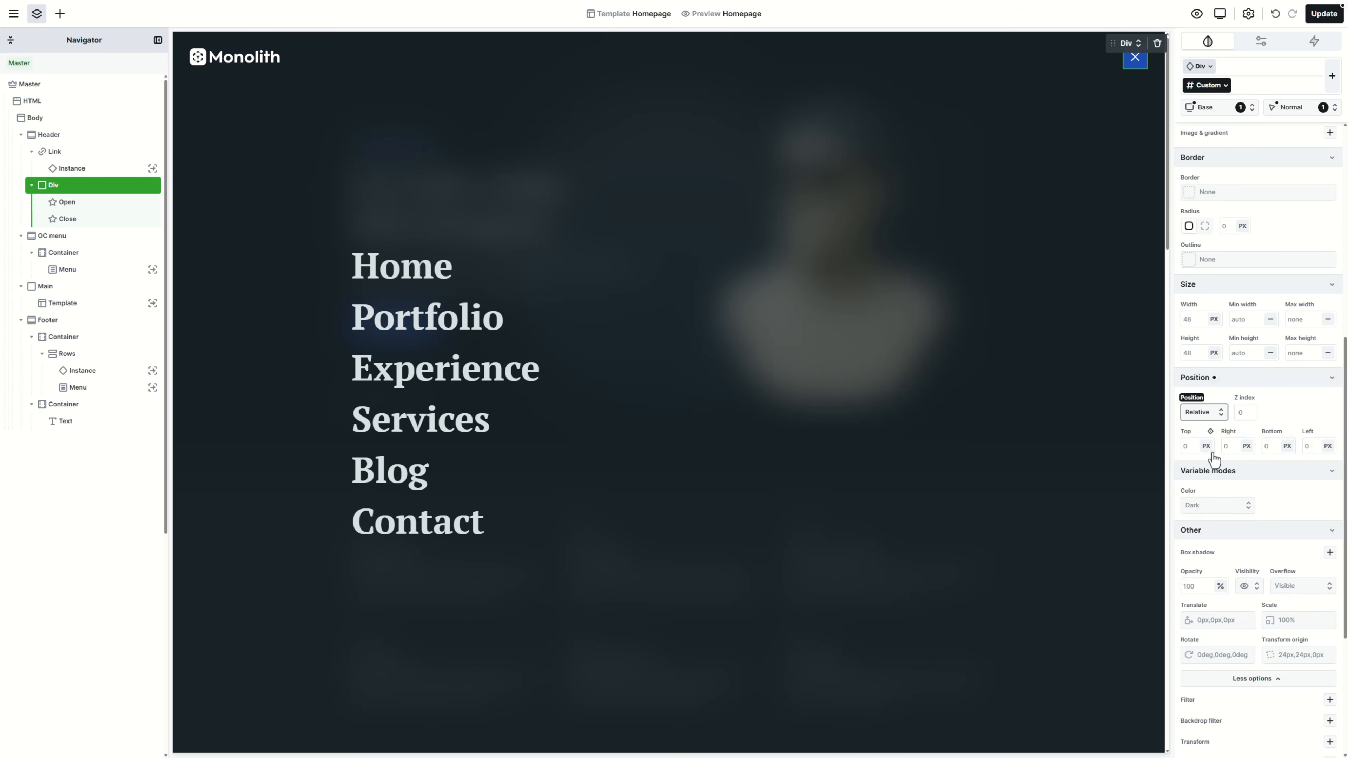
scroll(1243, 517, "down", 4)
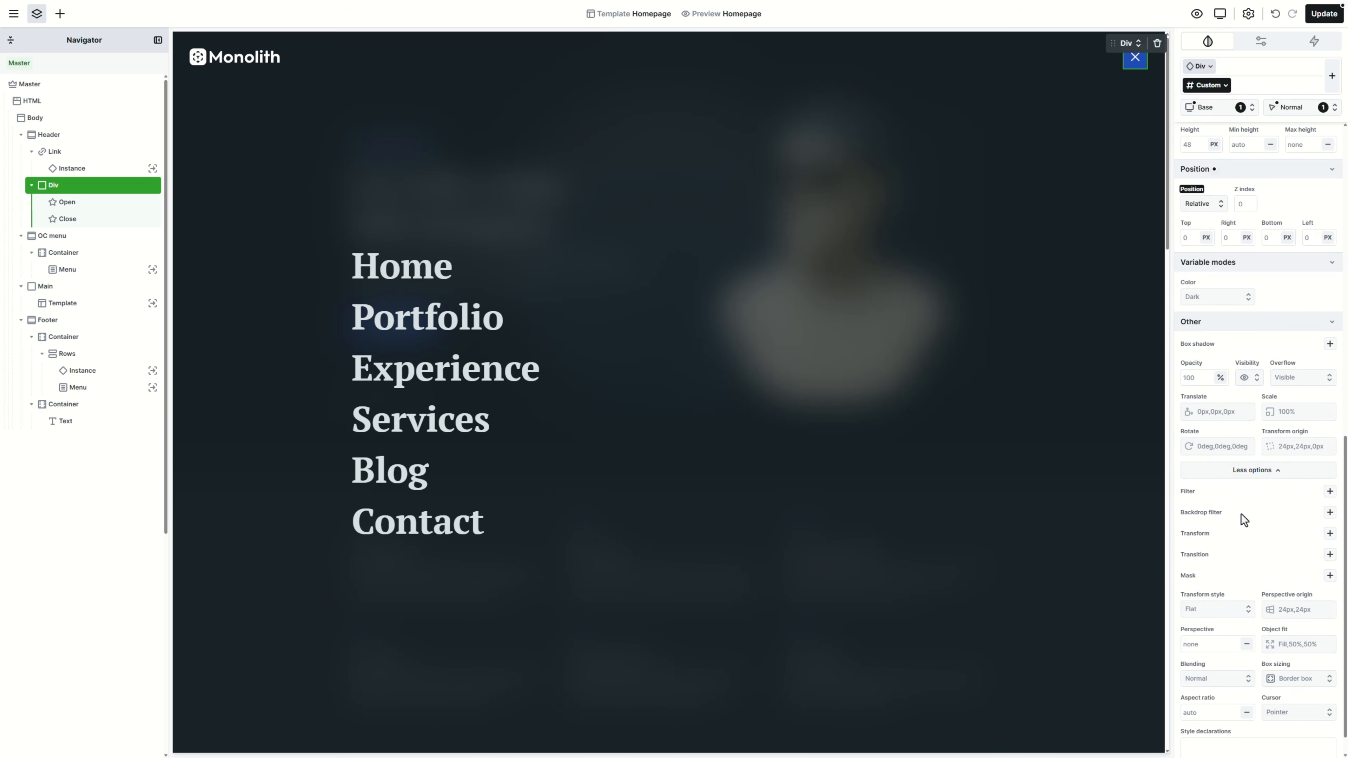
left_click(1297, 717)
left_click(1301, 681)
left_click_drag(1344, 575, 1345, 269)
Add a Click interaction to the header icon div and switch to its Odd-click actions
left_click(1300, 47)
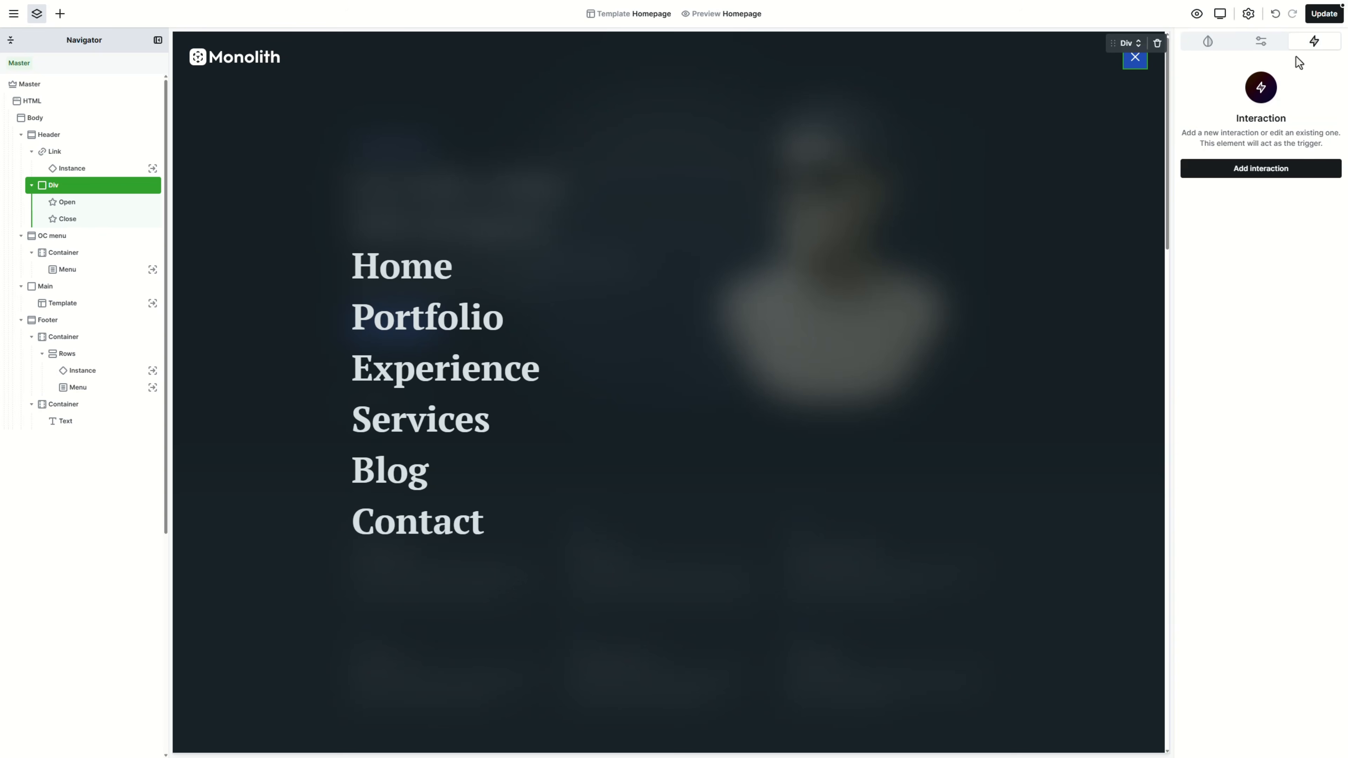
left_click(1261, 175)
left_click(1223, 244)
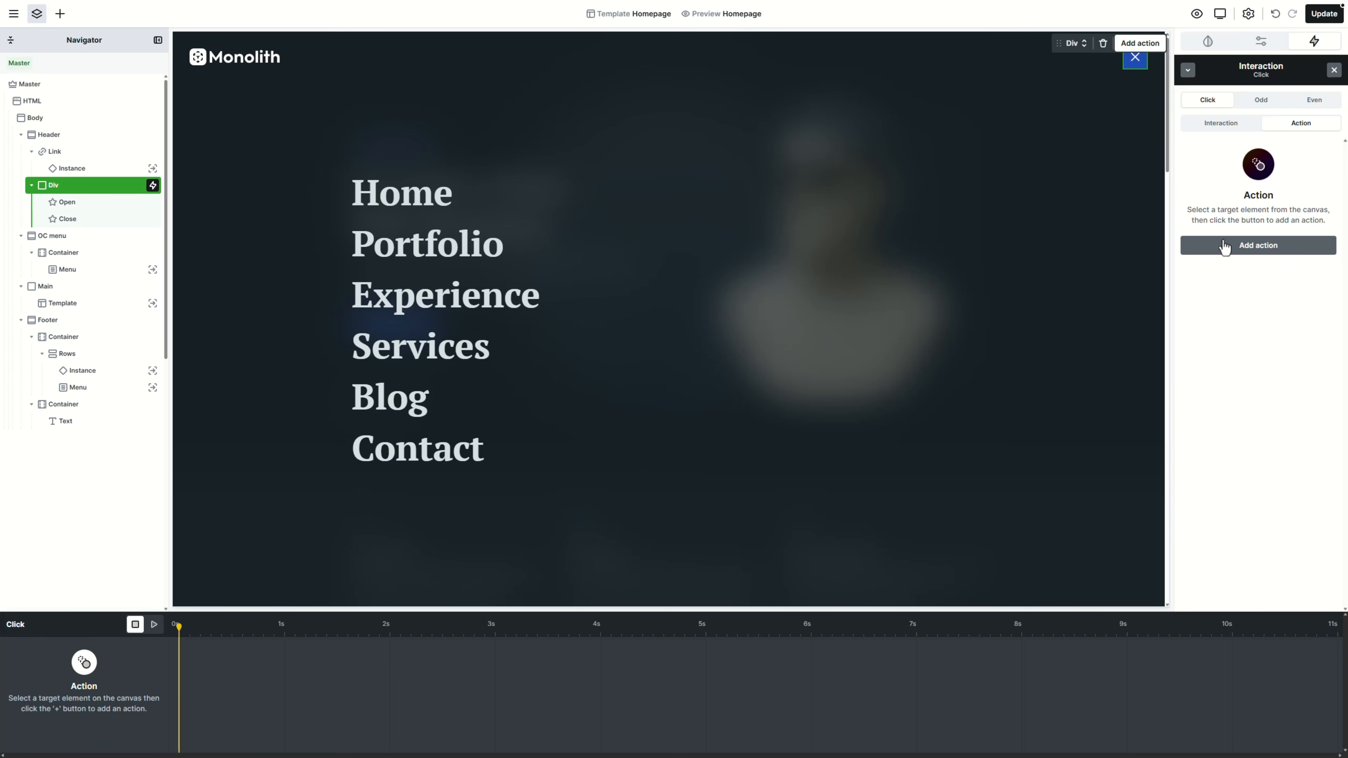
left_click(1270, 111)
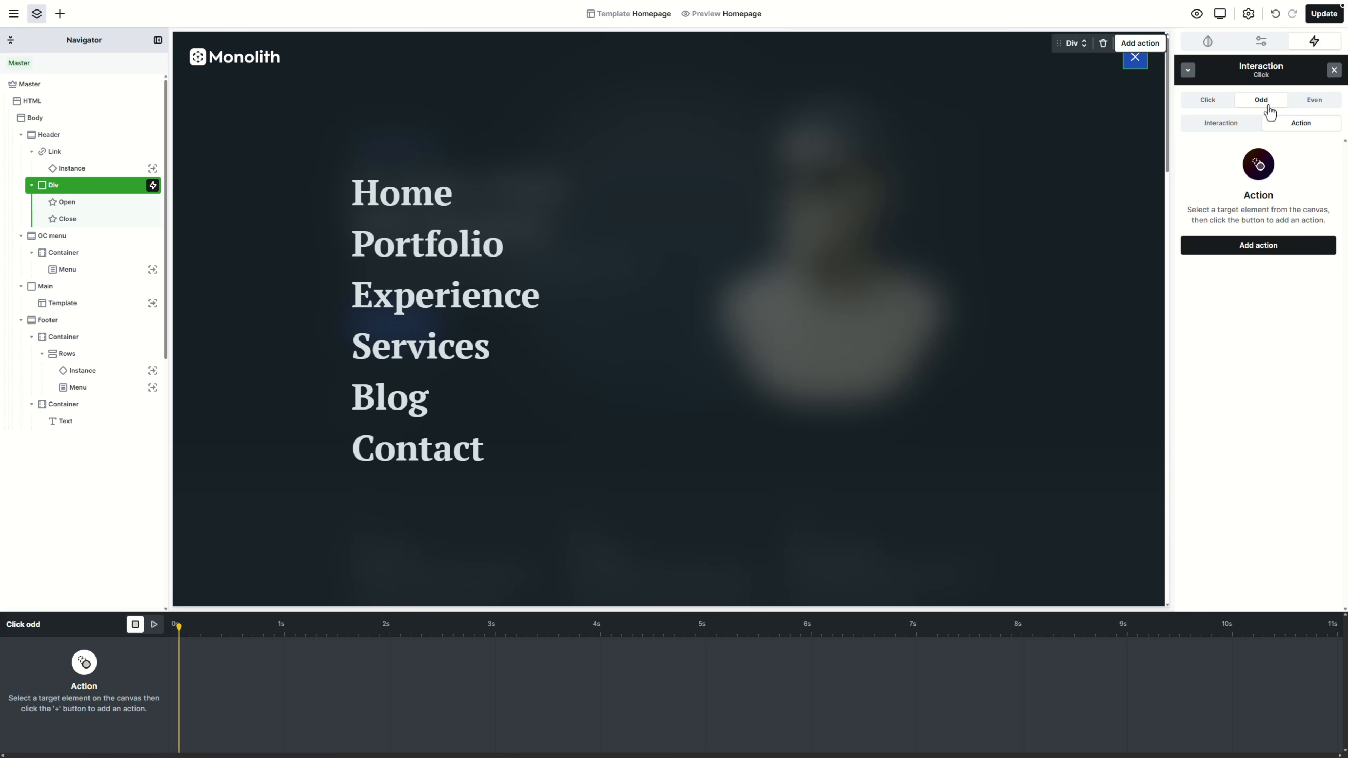
Add an Opacity tween to the Open icon box for odd clicks, ending at 0%
left_click(106, 204)
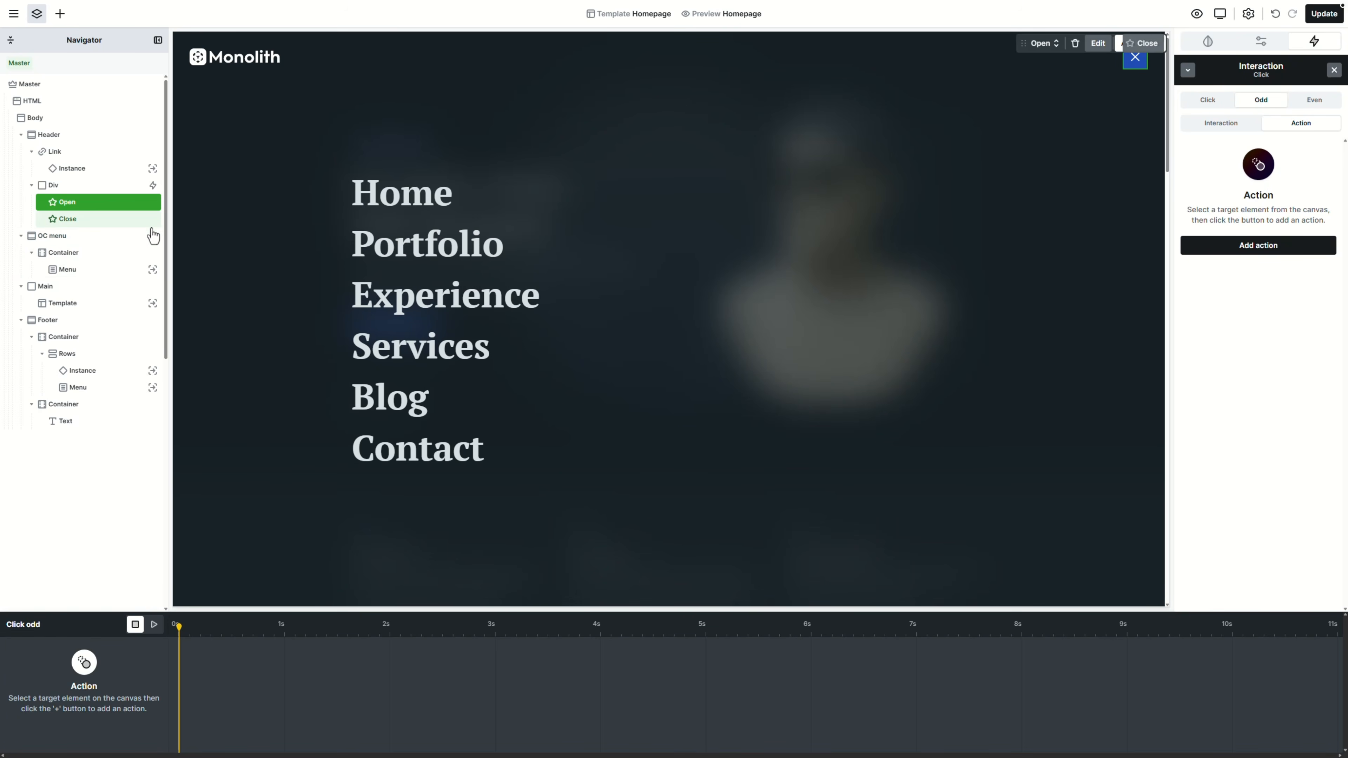
left_click(1231, 259)
left_click(1225, 372)
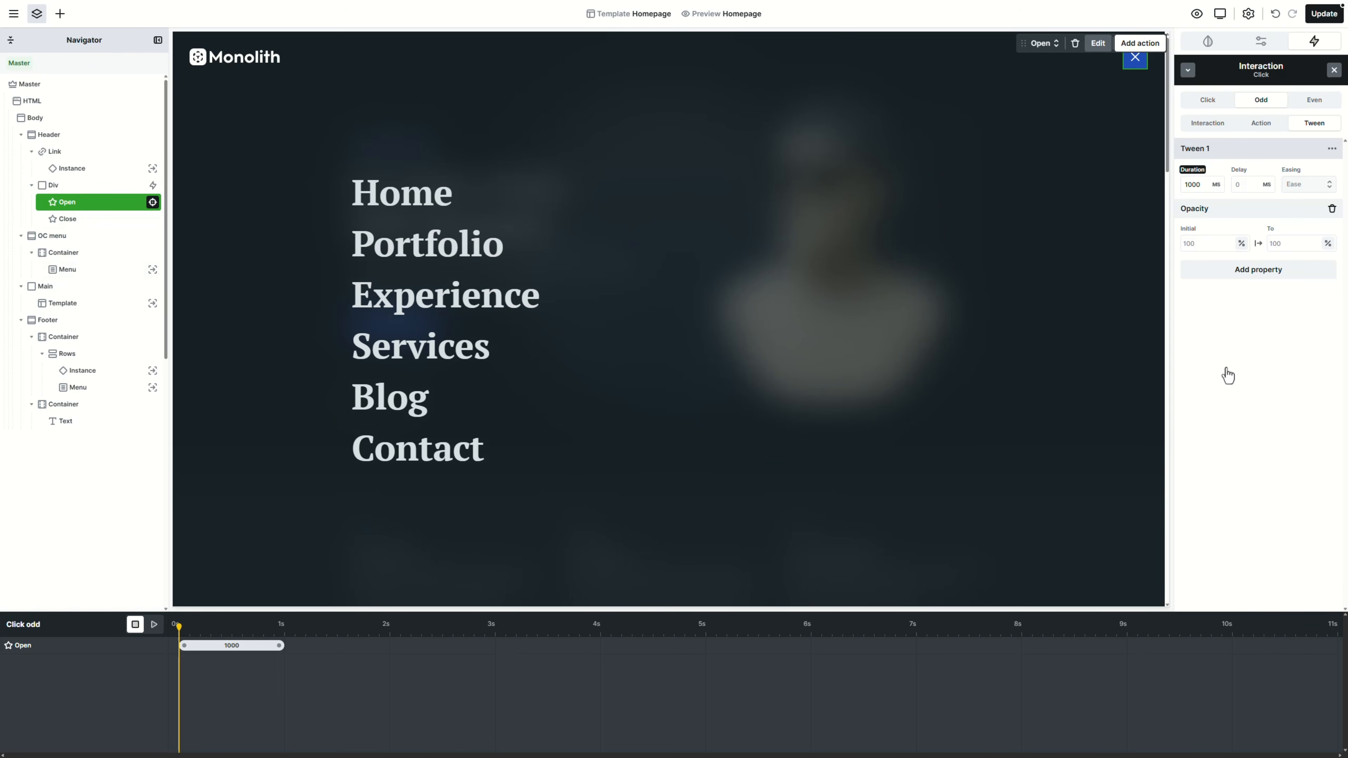
left_click(1290, 243)
Add an Opacity tween to the Close icon box for odd clicks, going from 0% to 100%
left_click(89, 225)
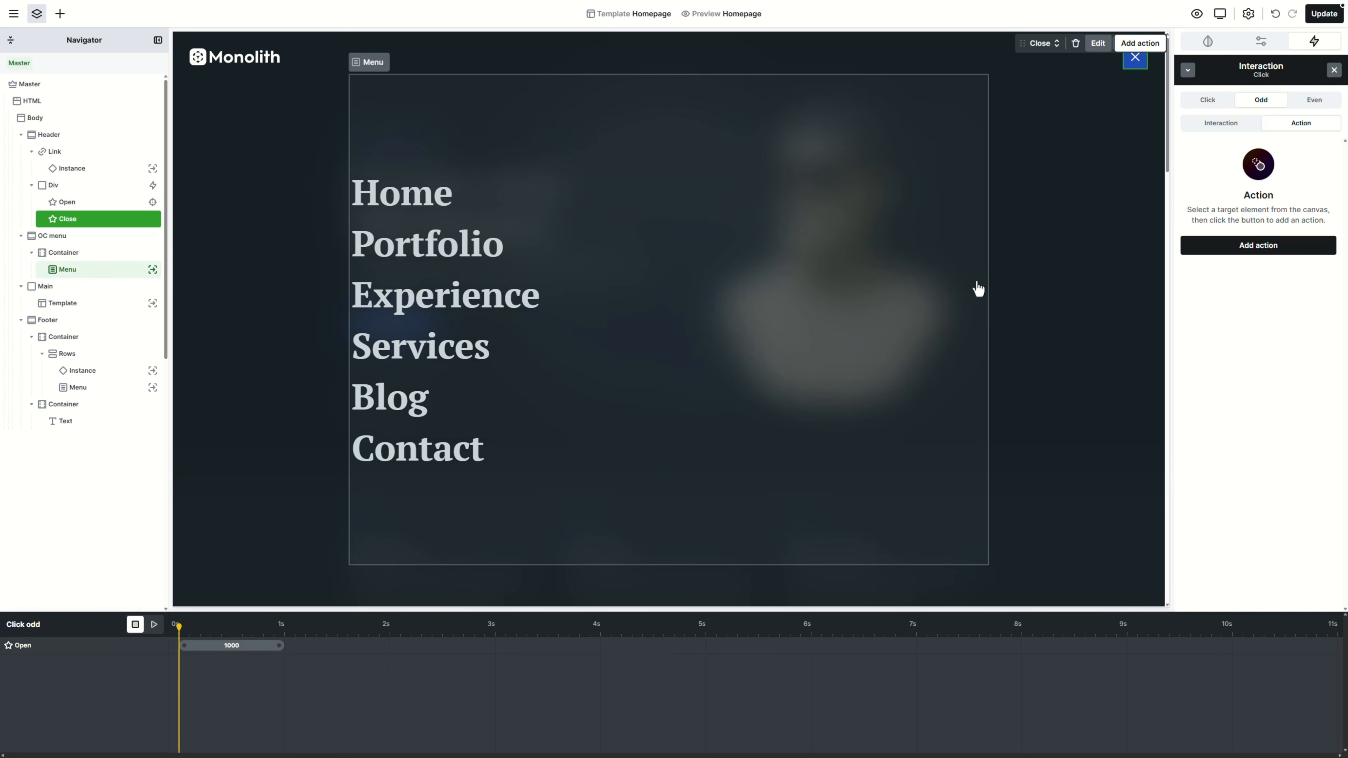
left_click(1258, 247)
left_click(1220, 370)
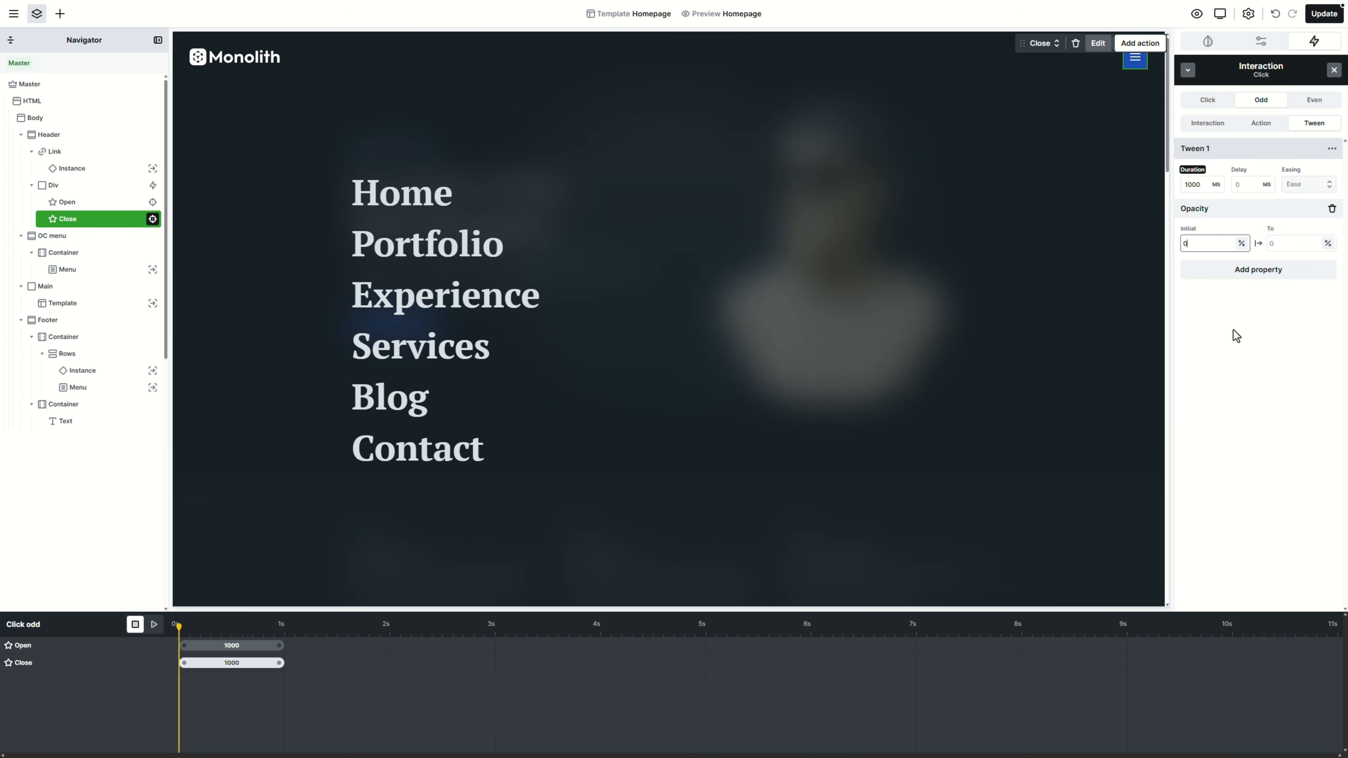
left_click(1288, 246)
type("100")
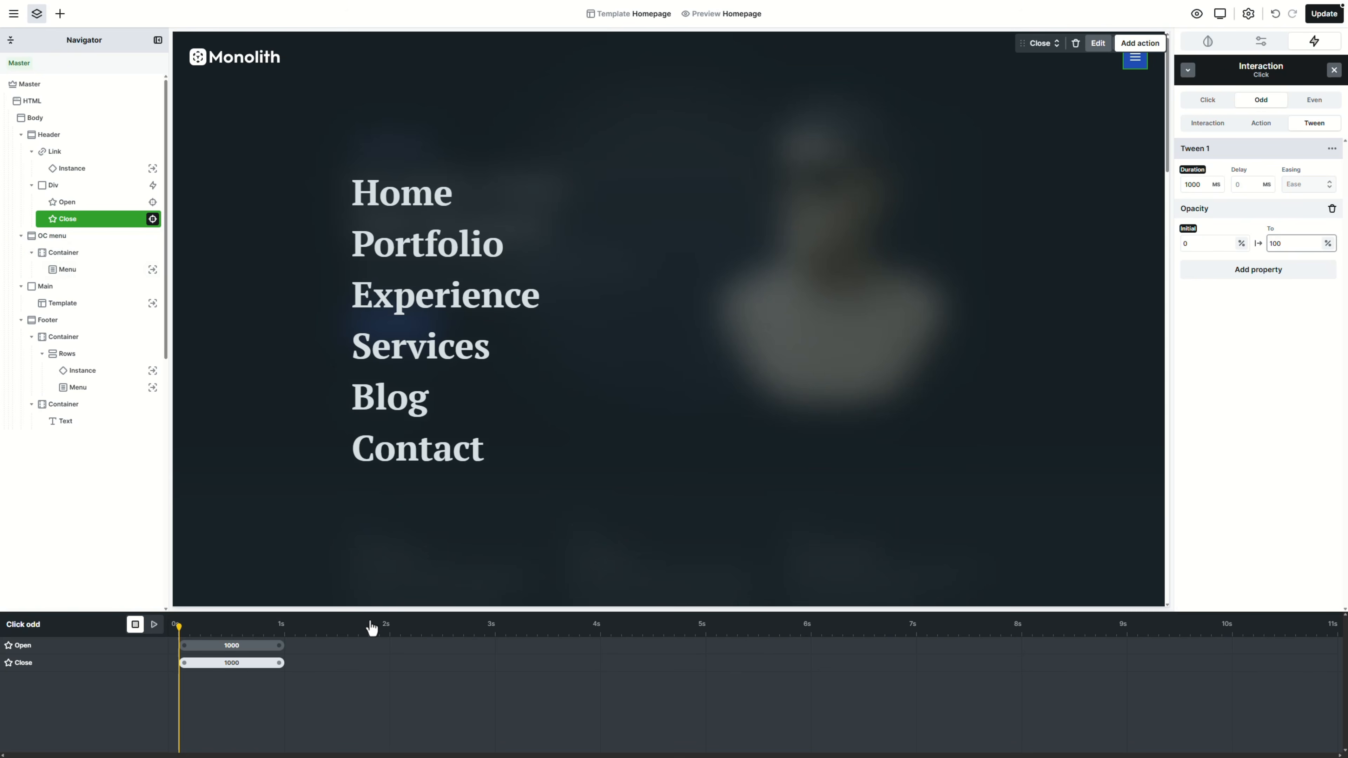
Set the duration of both the Open and Close opacity tweens to 0 ms
left_click(260, 645)
double_click(1198, 185)
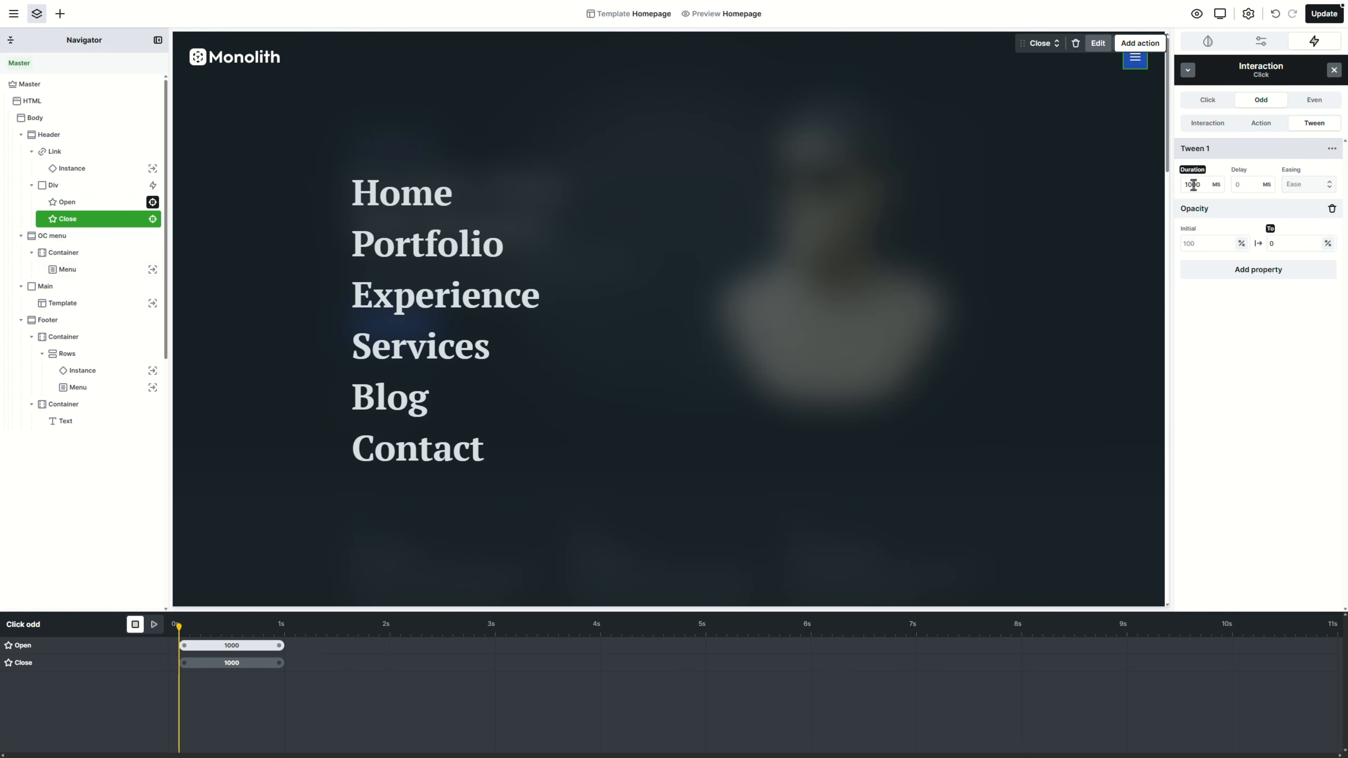
type("0")
left_click(227, 664)
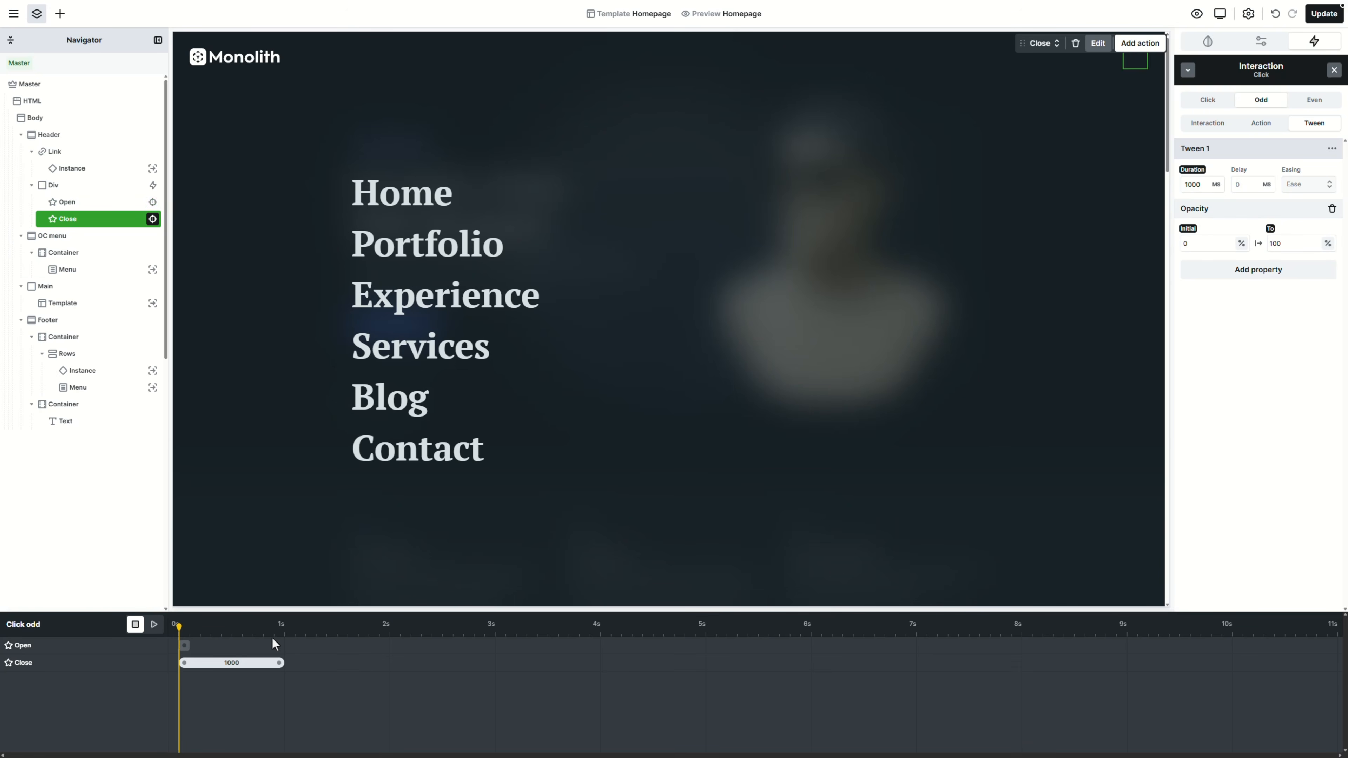
double_click(1195, 184)
type("0")
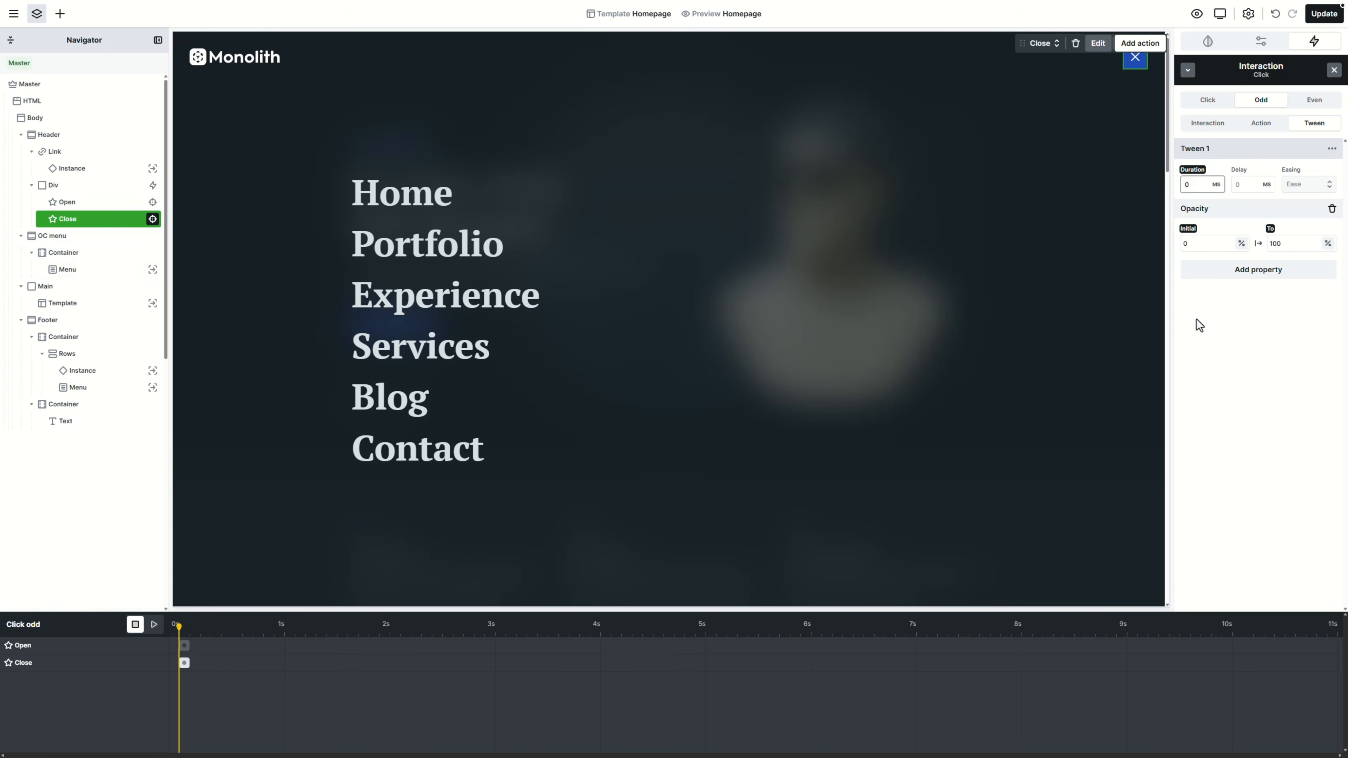
Add a Translate X tween to the OC menu for odd clicks, moving it from 100% to 0%
left_click(135, 240)
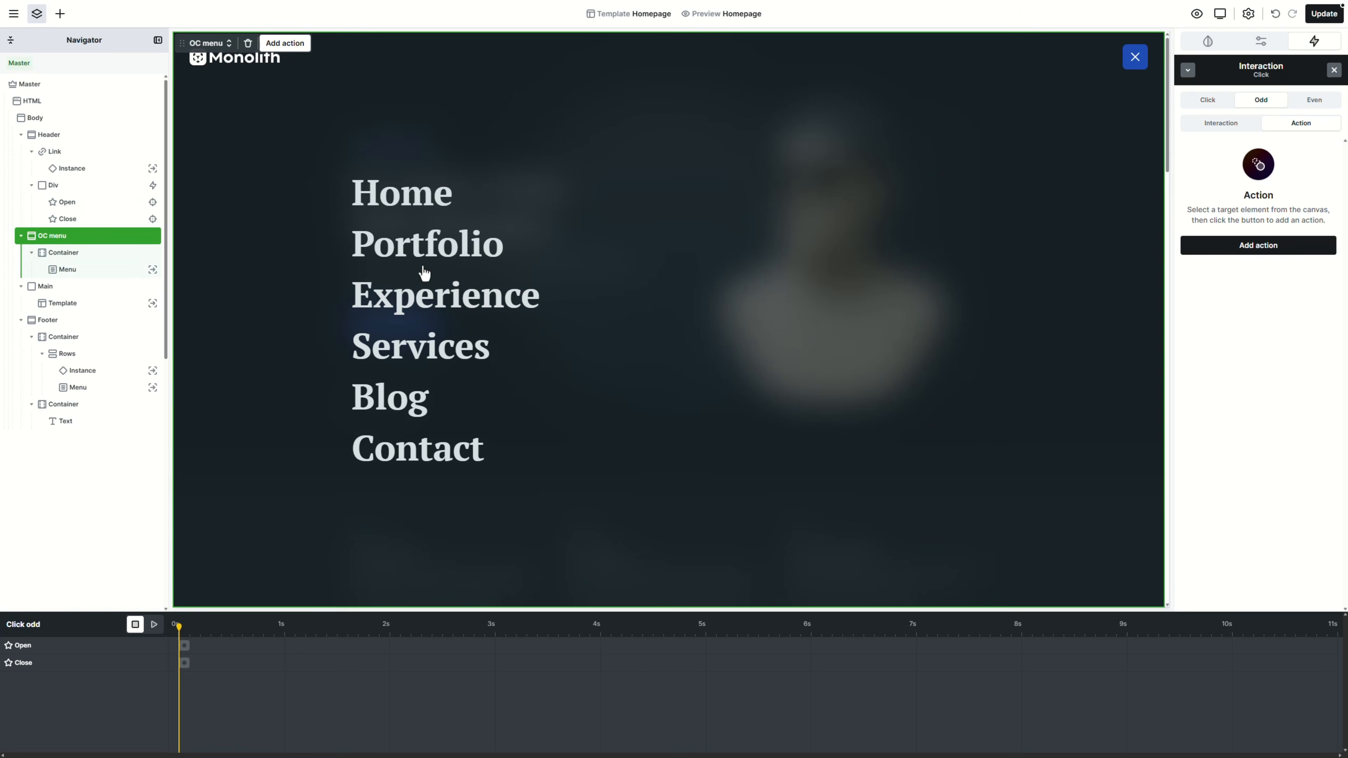
left_click(1253, 249)
mouse_move(1242, 289)
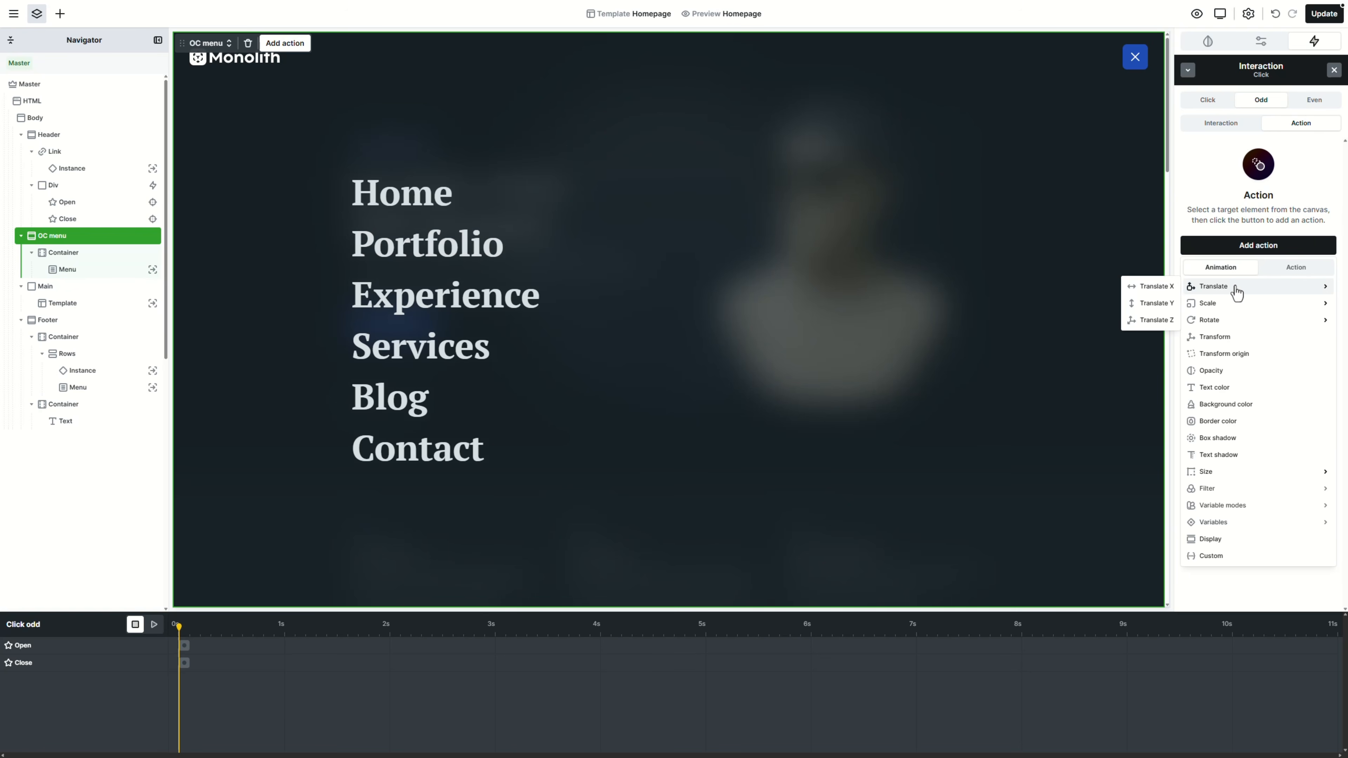
left_click(1162, 289)
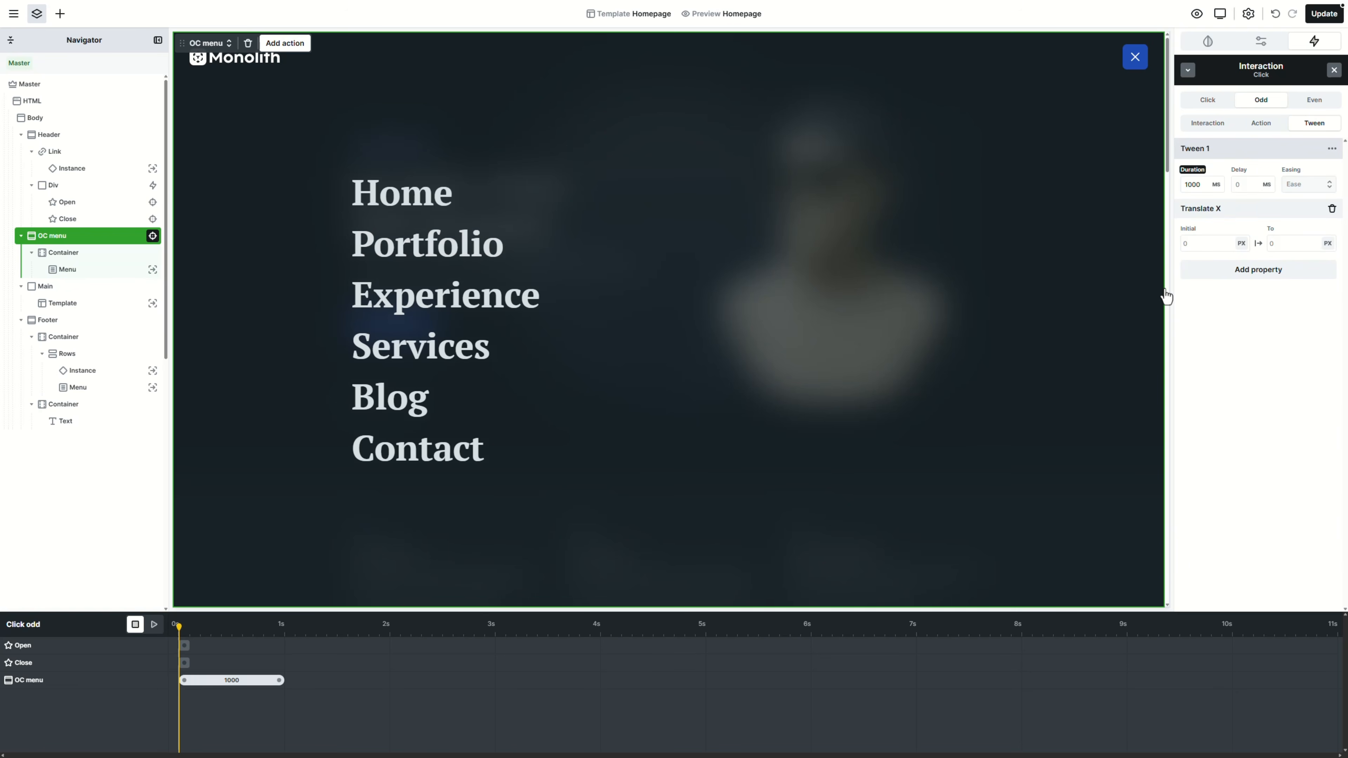
left_click(1218, 243)
type("100%")
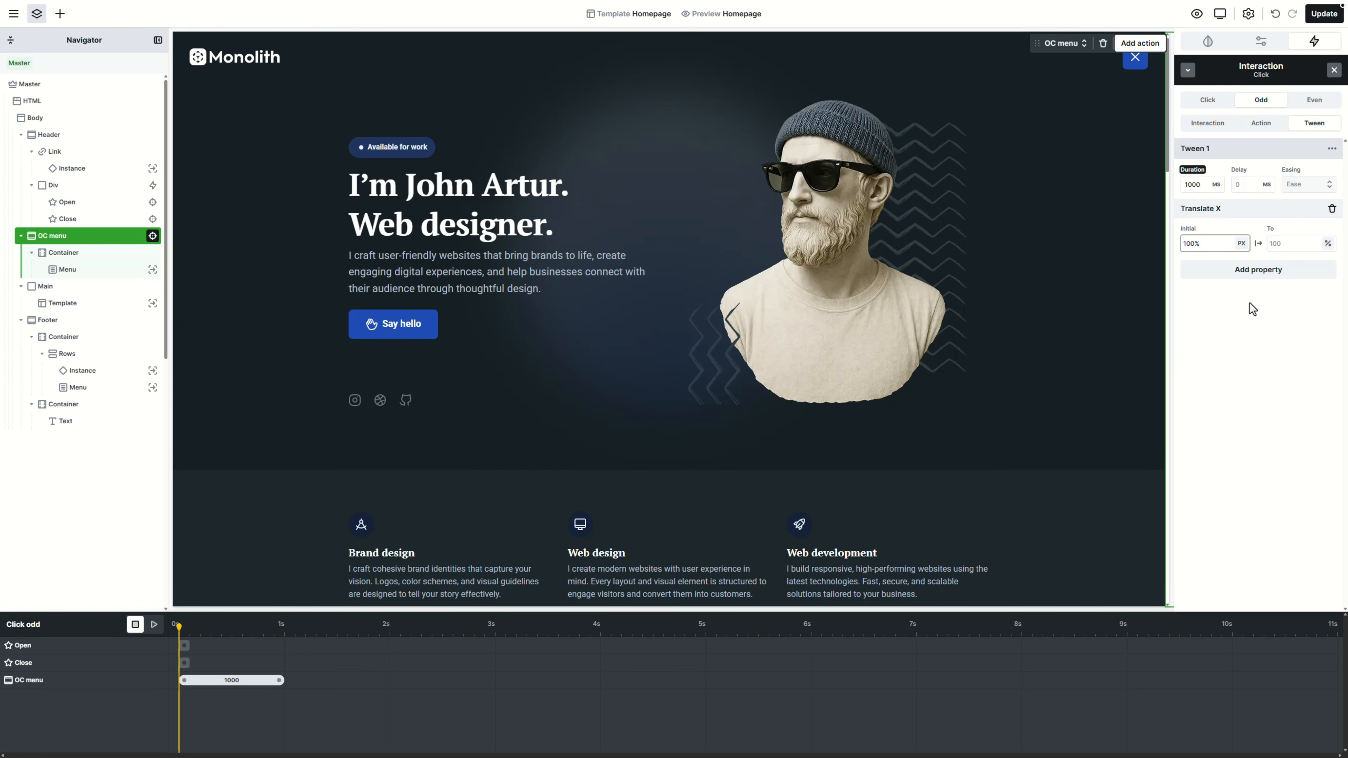
key("Tab")
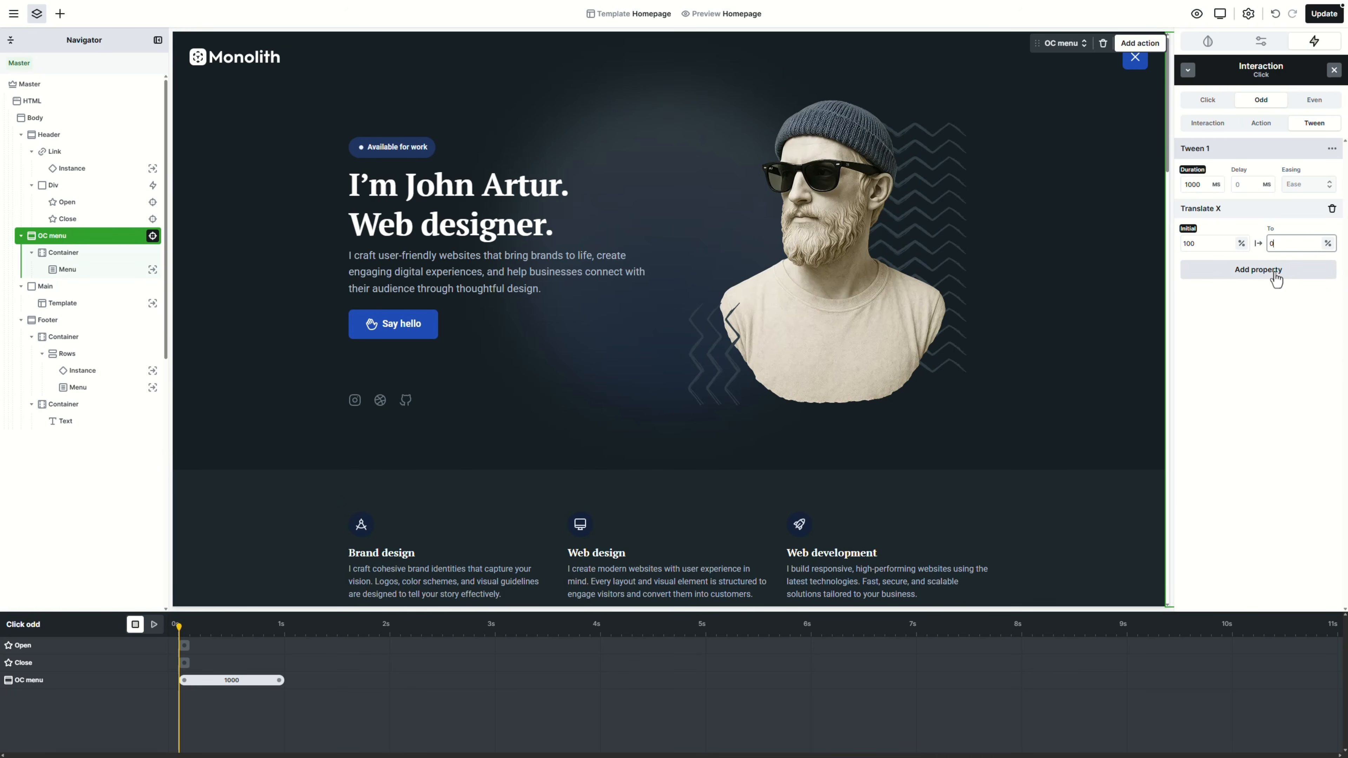
Add a Display property to the OC menu tween with initial None and timeline-start Flex, and shorten the tween to 400 ms
left_click(1275, 272)
left_click(1230, 547)
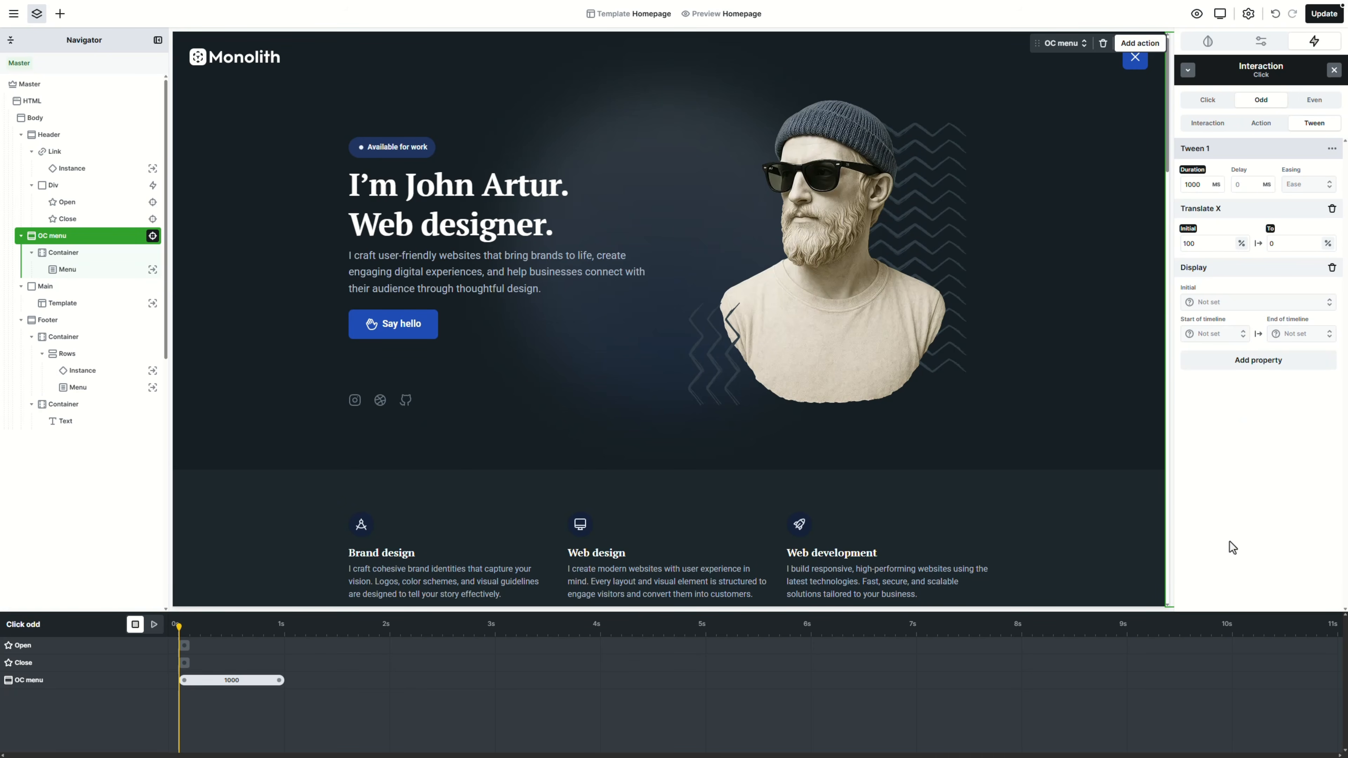
left_click(1238, 303)
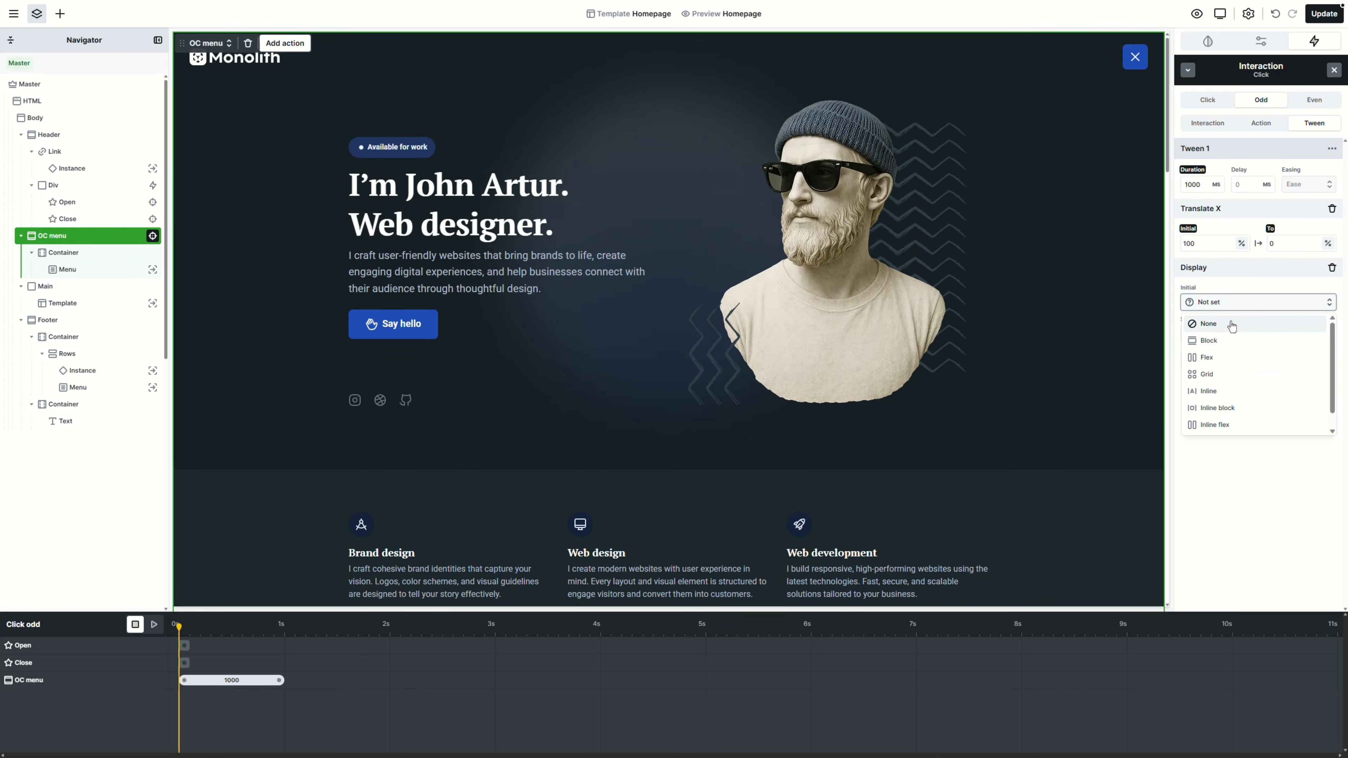
left_click(1234, 323)
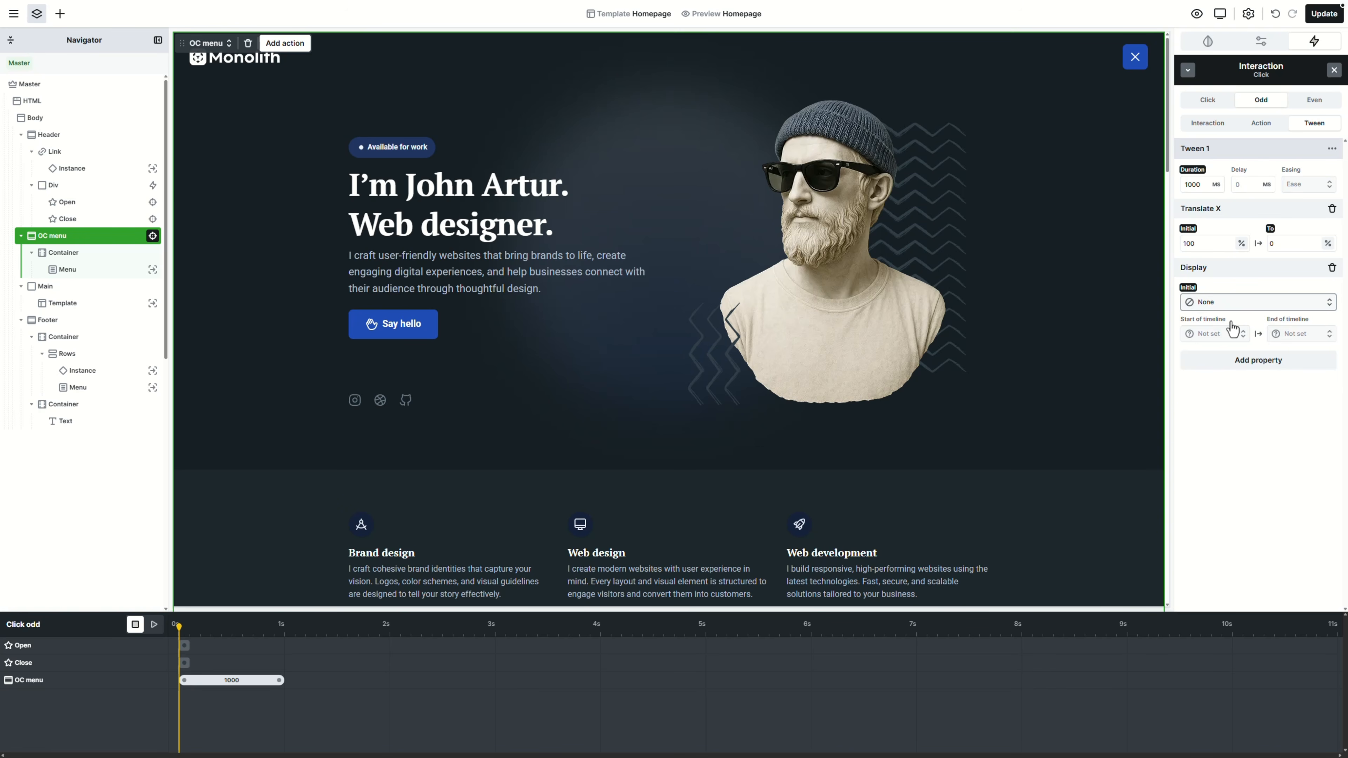
left_click(1238, 338)
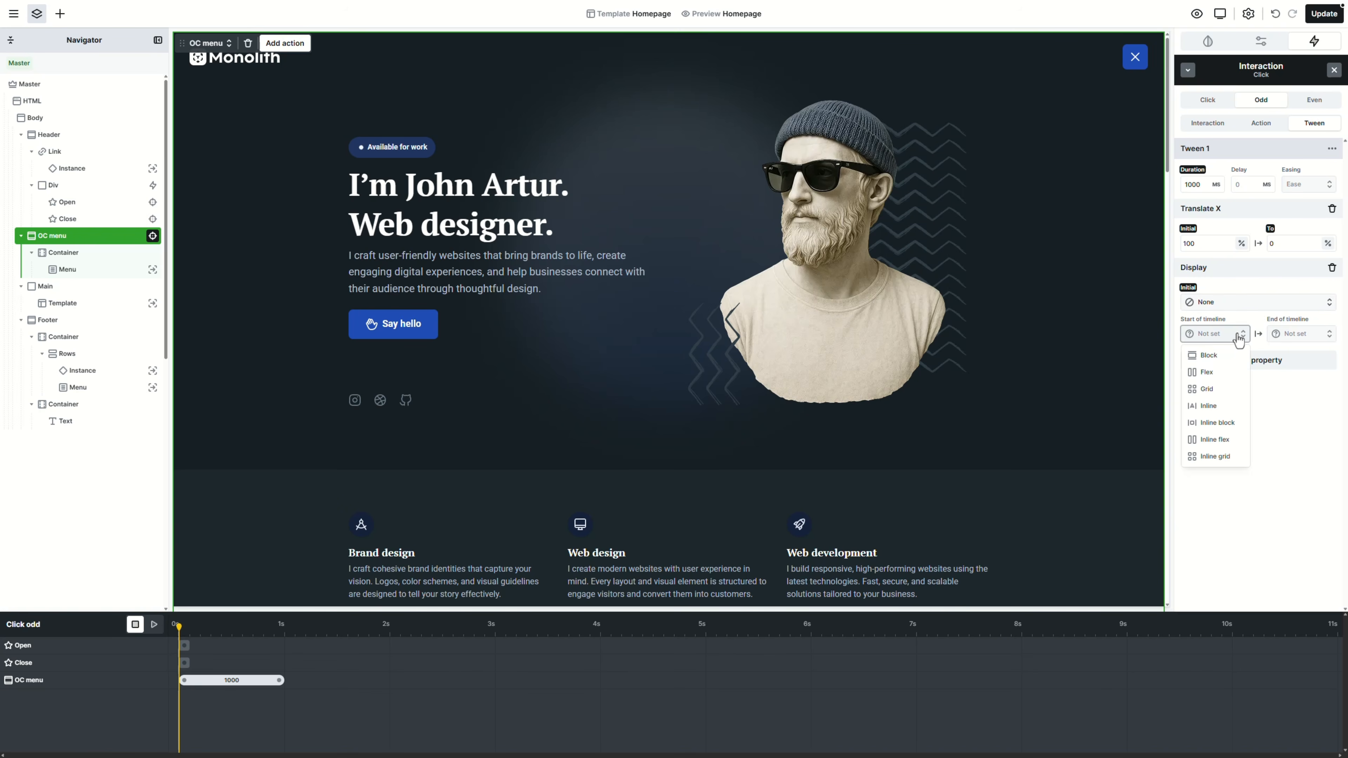
left_click(1223, 373)
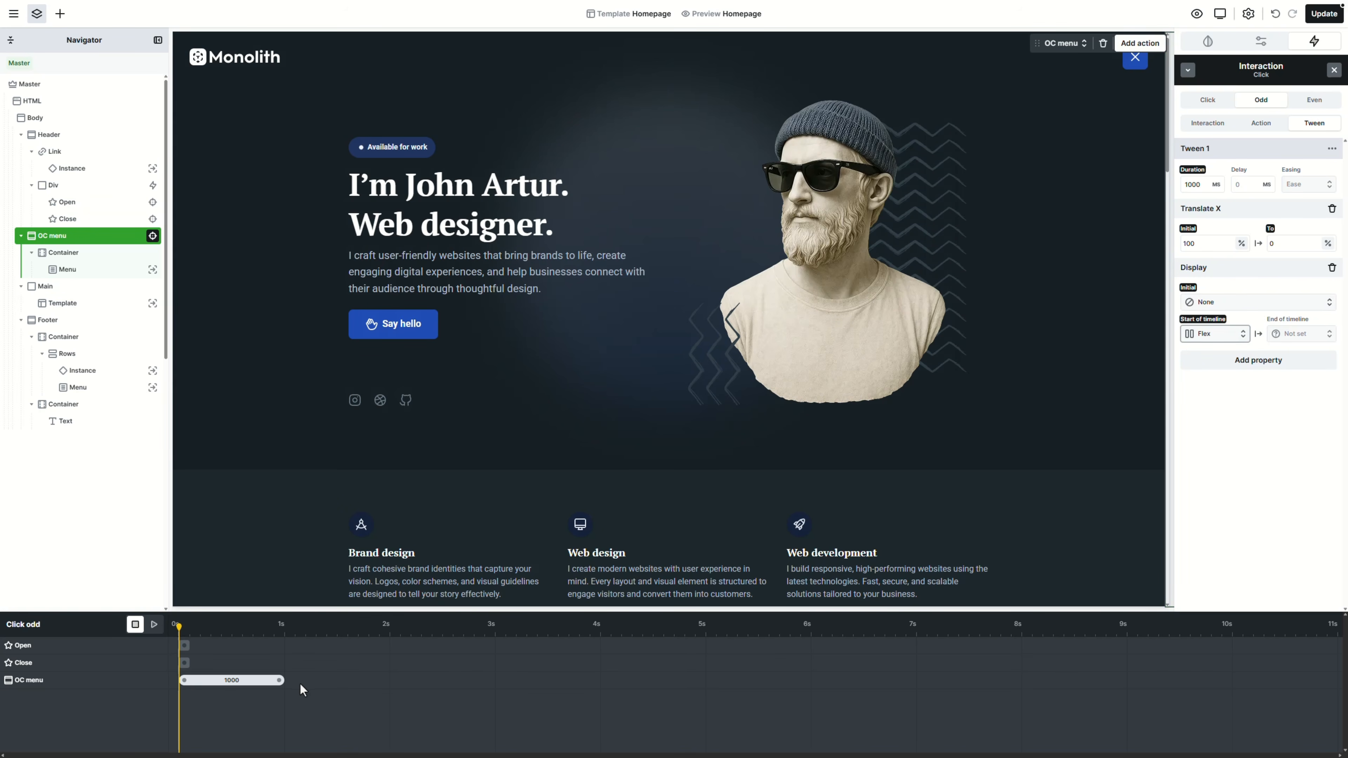
left_click_drag(277, 682, 235, 687)
left_click_drag(214, 688, 210, 689)
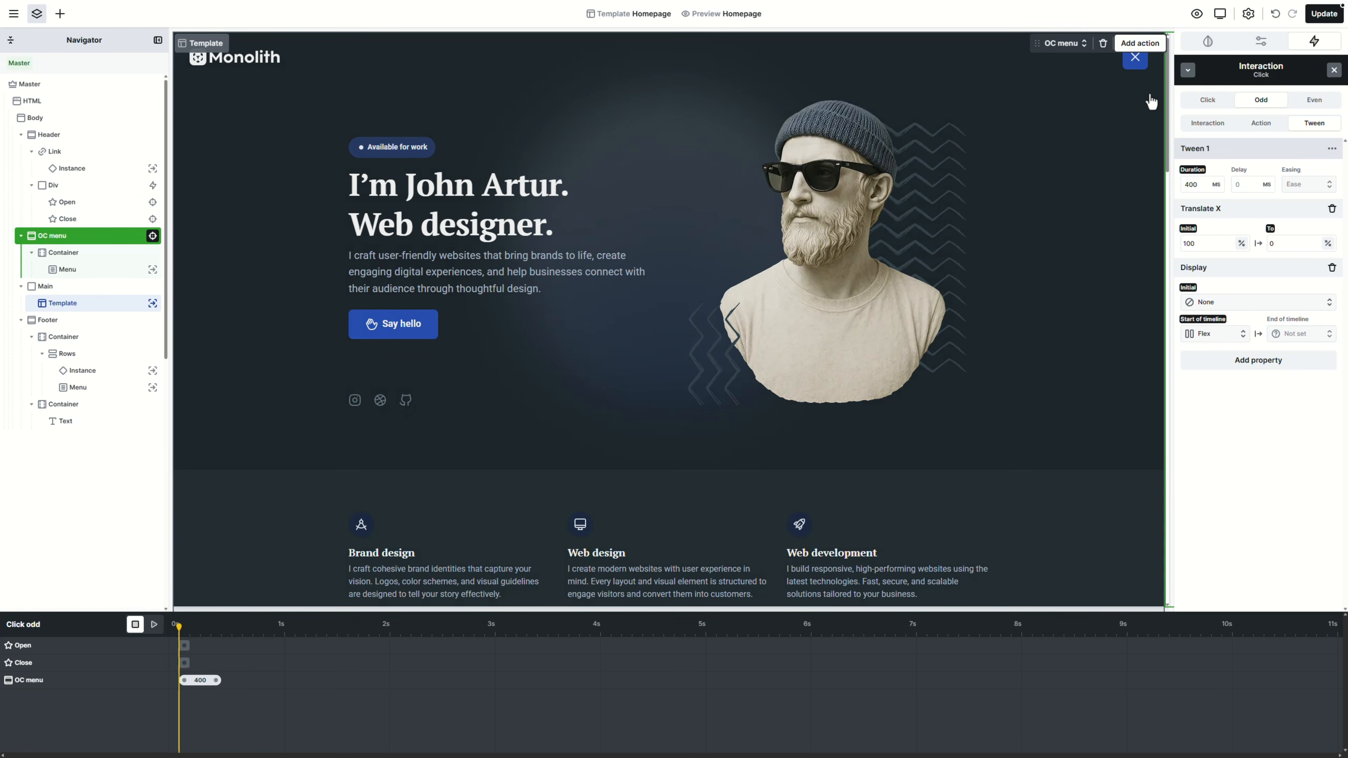
Preview the page and test opening the OC menu with the header icon, then return to the editor
left_click(1197, 13)
left_click(1291, 85)
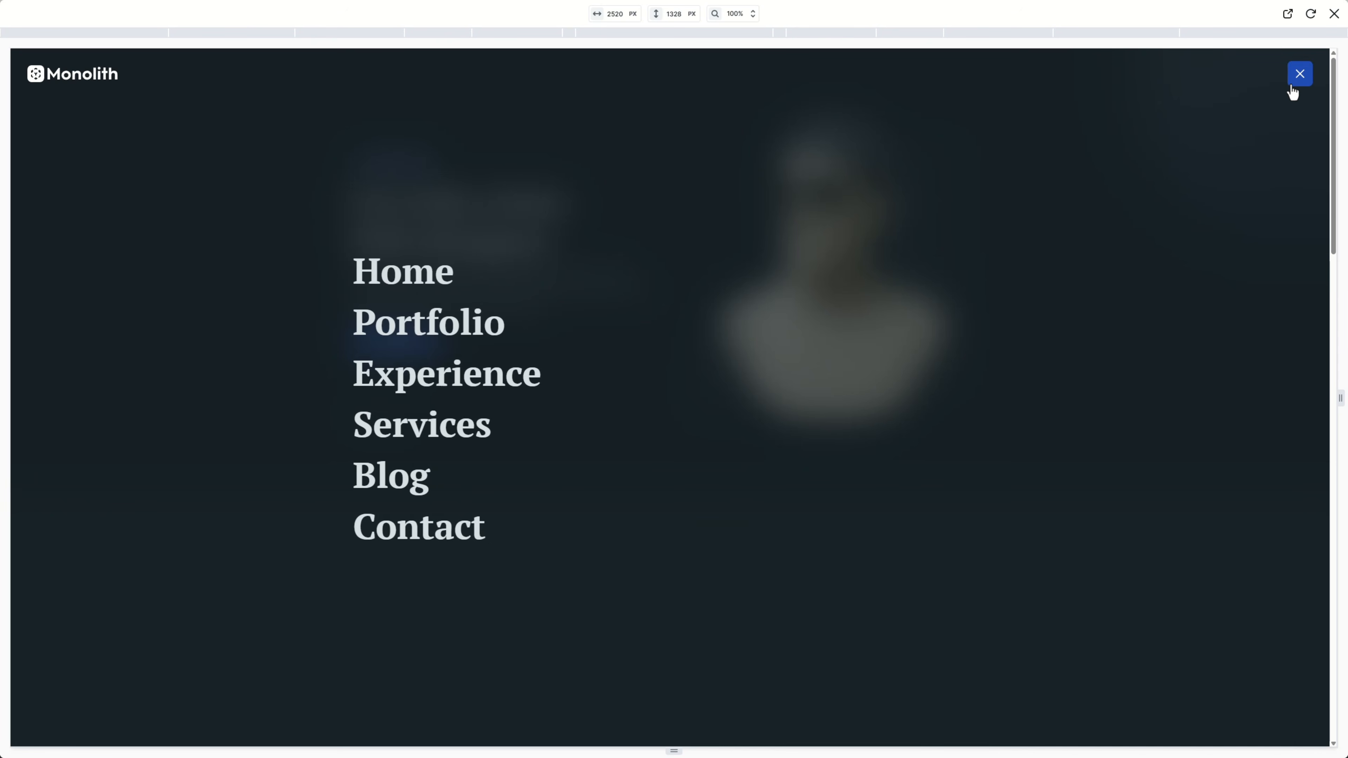
left_click(1333, 14)
Duplicate the odd-click actions for even clicks, reversing the target opacity to 100% for Open and 0% for Close
left_click(1325, 101)
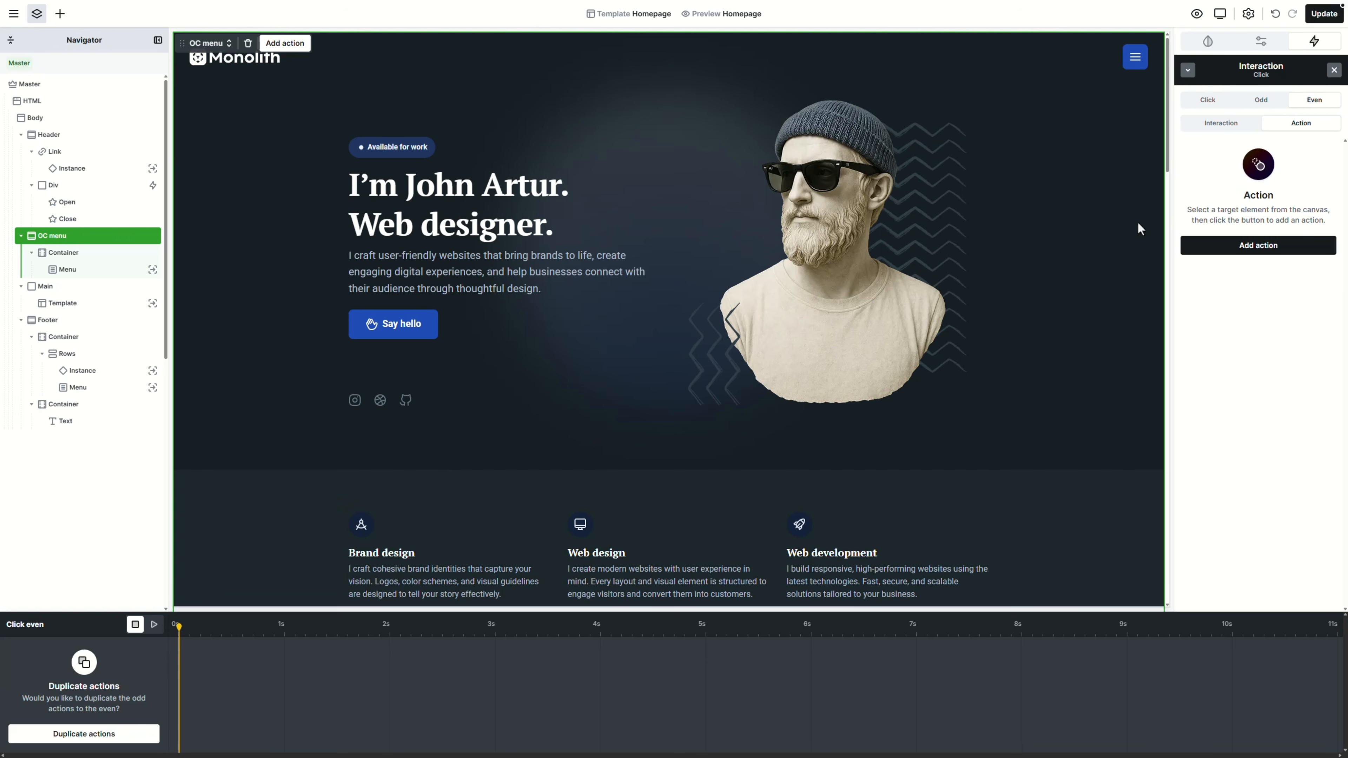
left_click(139, 736)
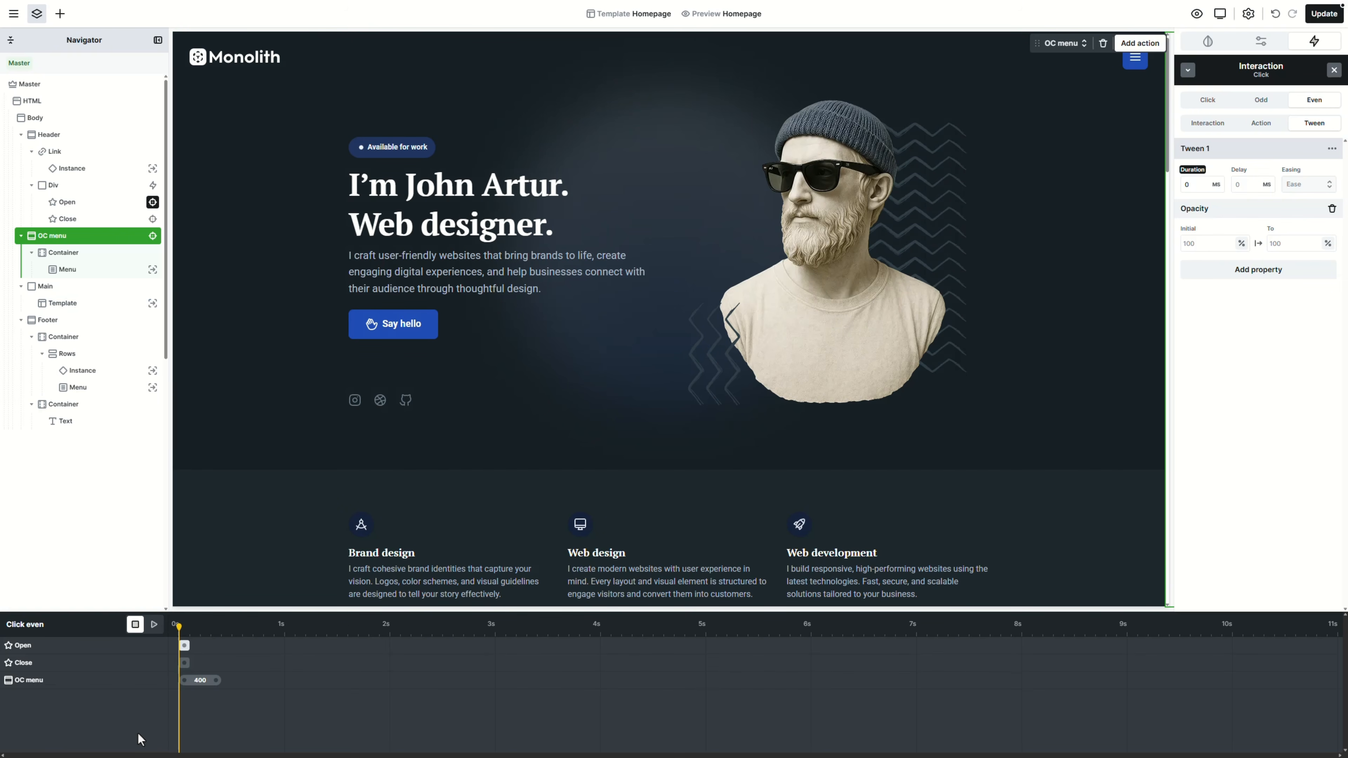
left_click(1285, 245)
type("100")
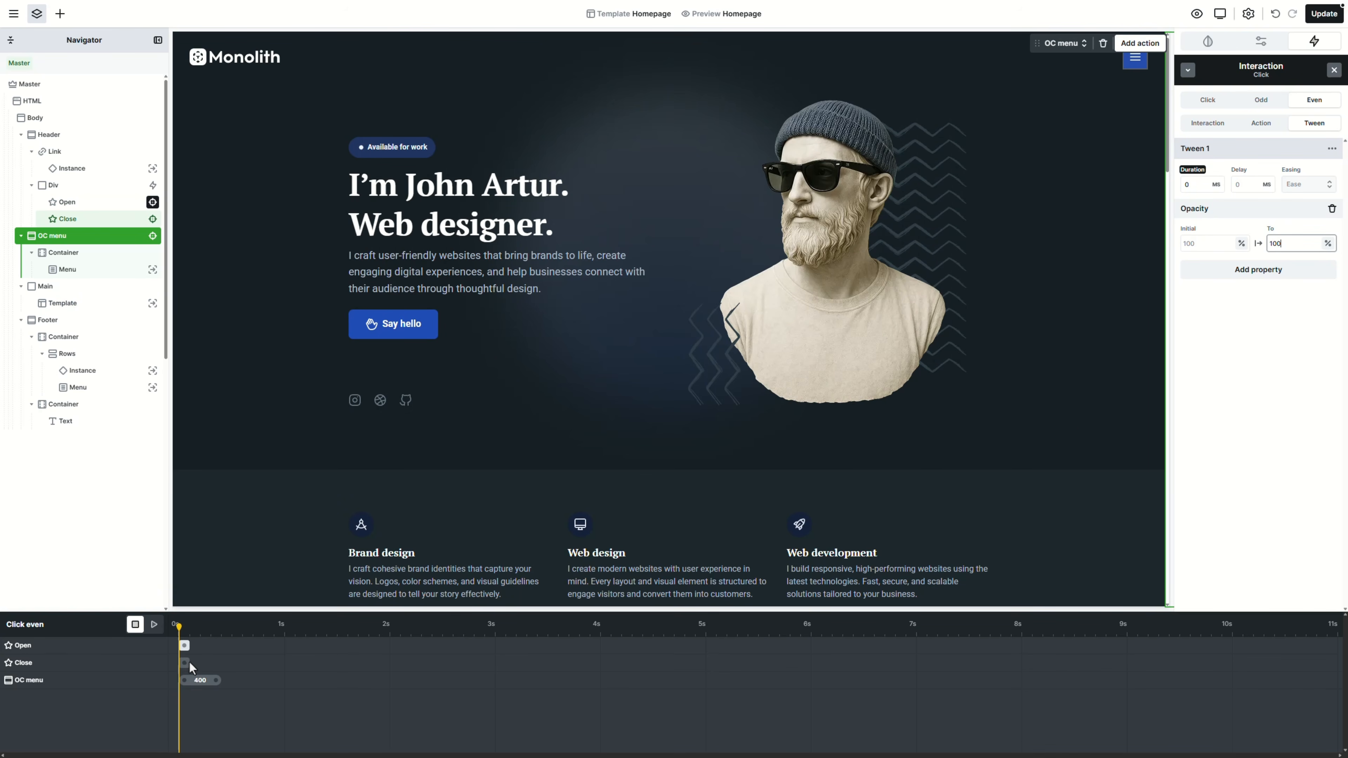
left_click(186, 663)
left_click(1285, 243)
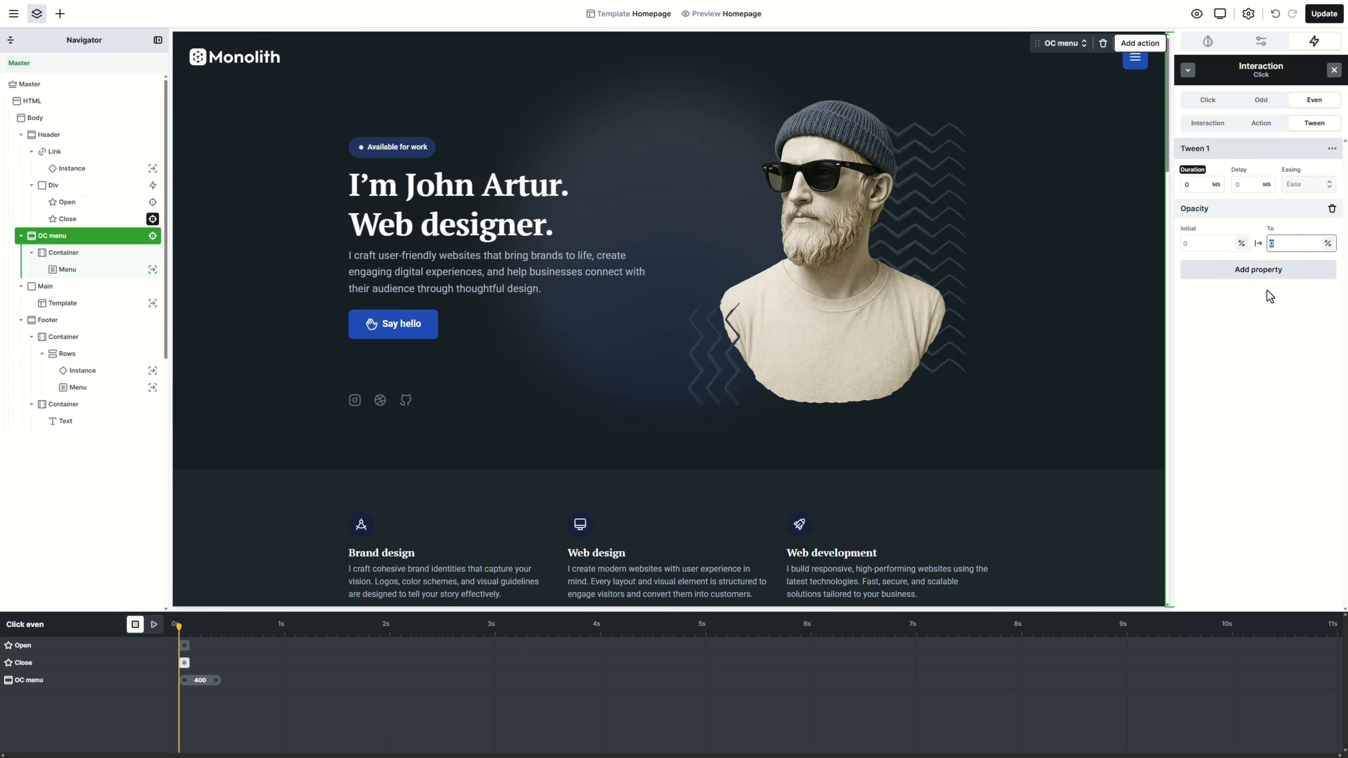
type("0")
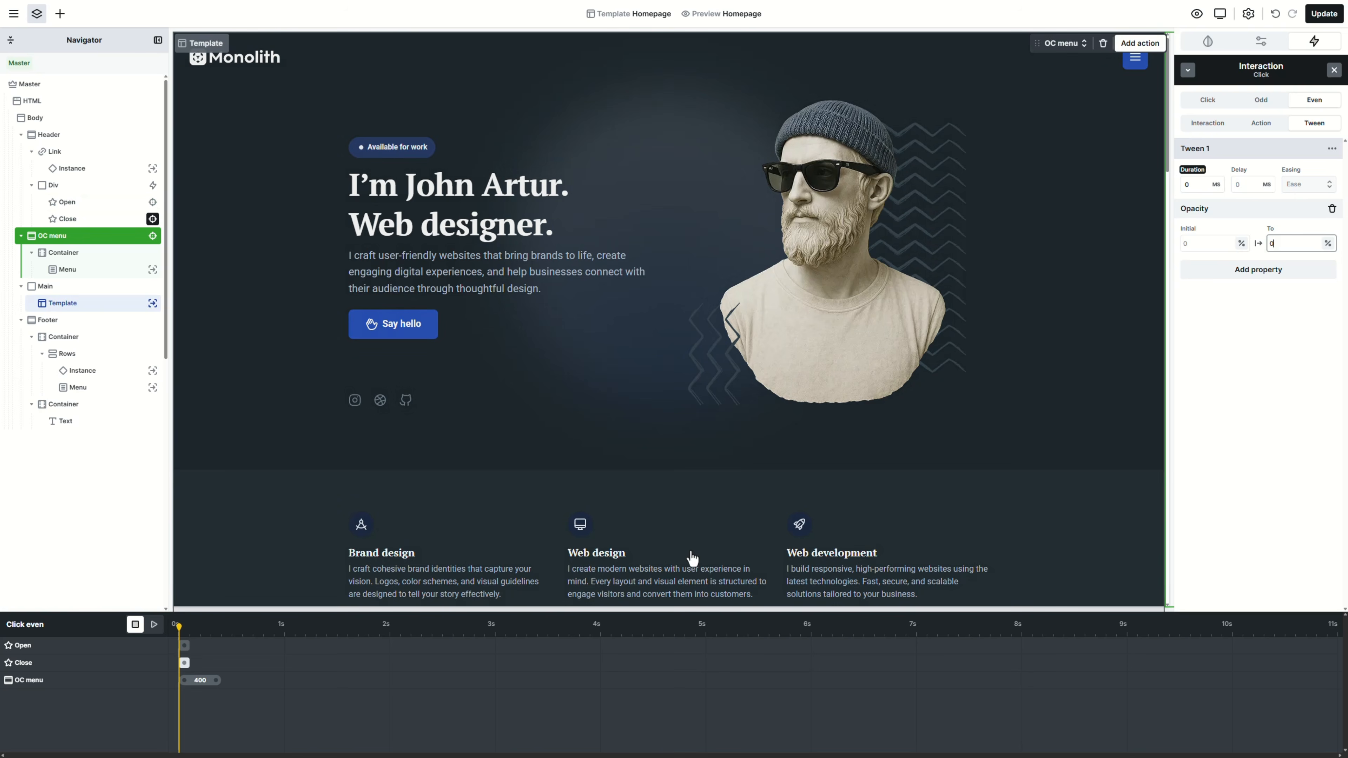
Set the even-click OC menu tween's Translate X target to 100%
left_click(201, 681)
left_click(1284, 243)
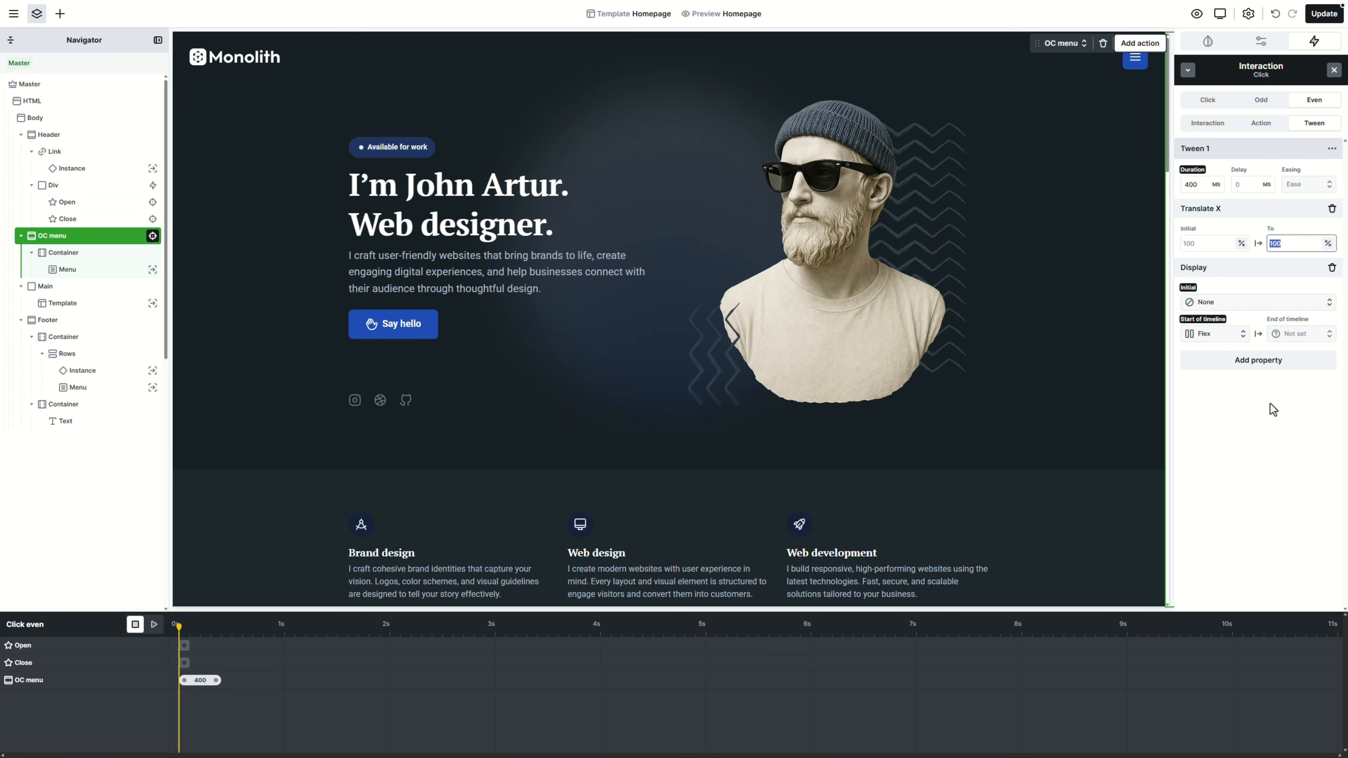
type("100")
left_click(1269, 415)
Reset the initial and timeline-start Display values of the even-click OC menu tween and set its timeline-end value to None
left_click(1202, 325, "alt")
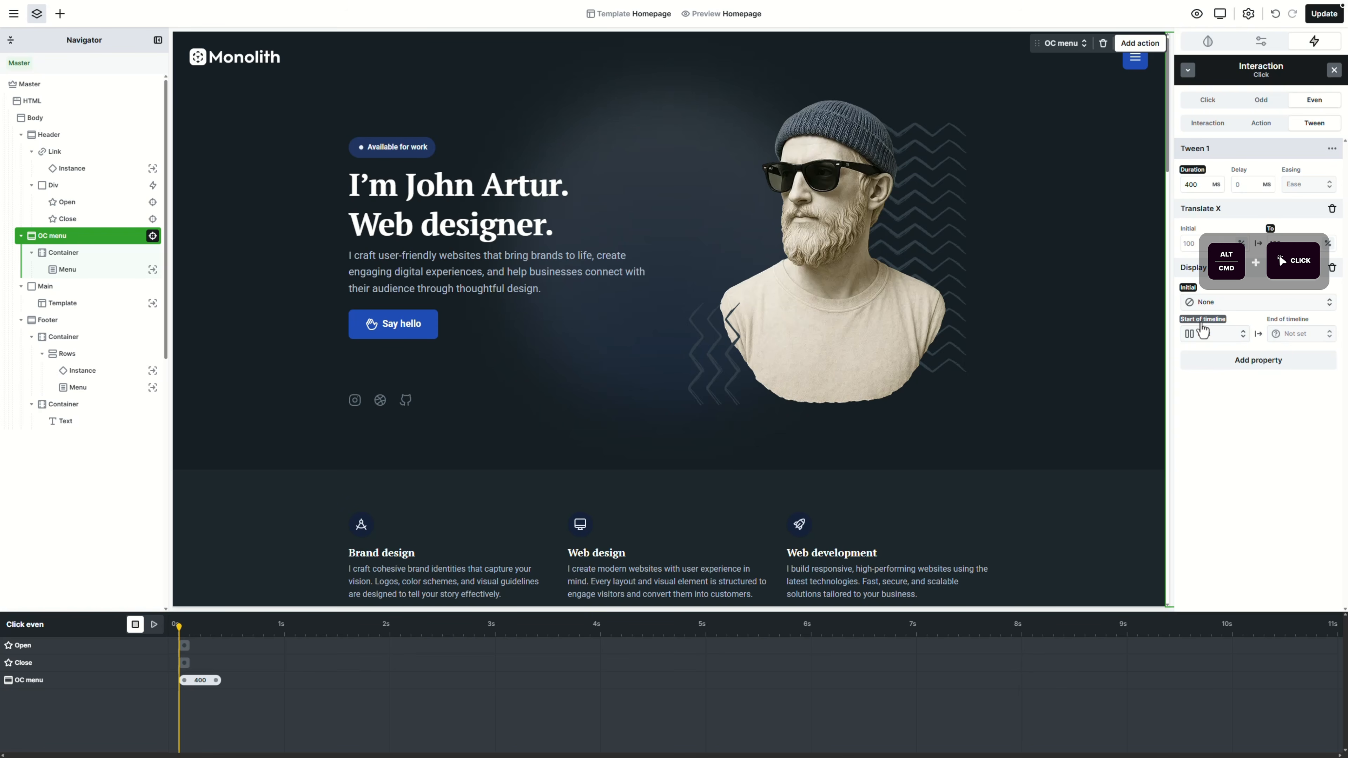
left_click(1202, 325, "alt")
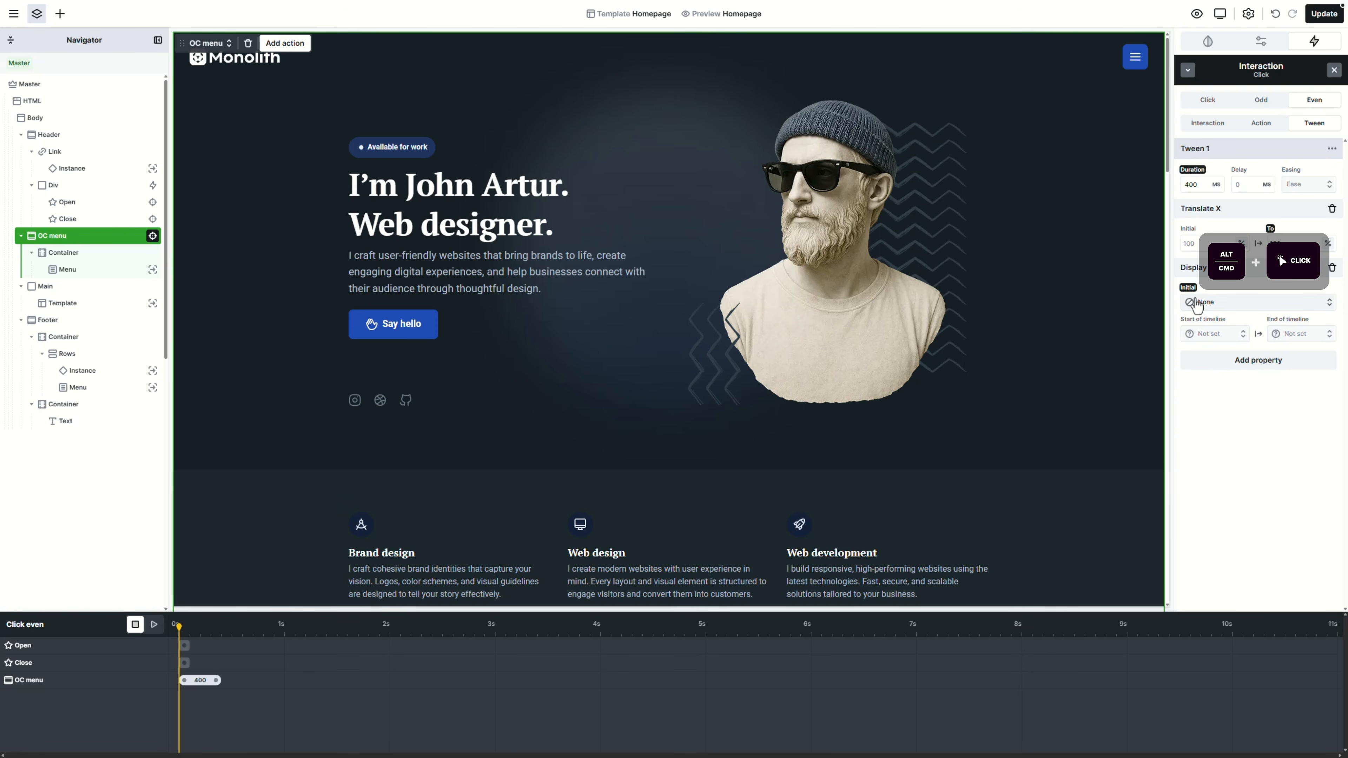
left_click(1188, 287, "alt")
left_click(1289, 335)
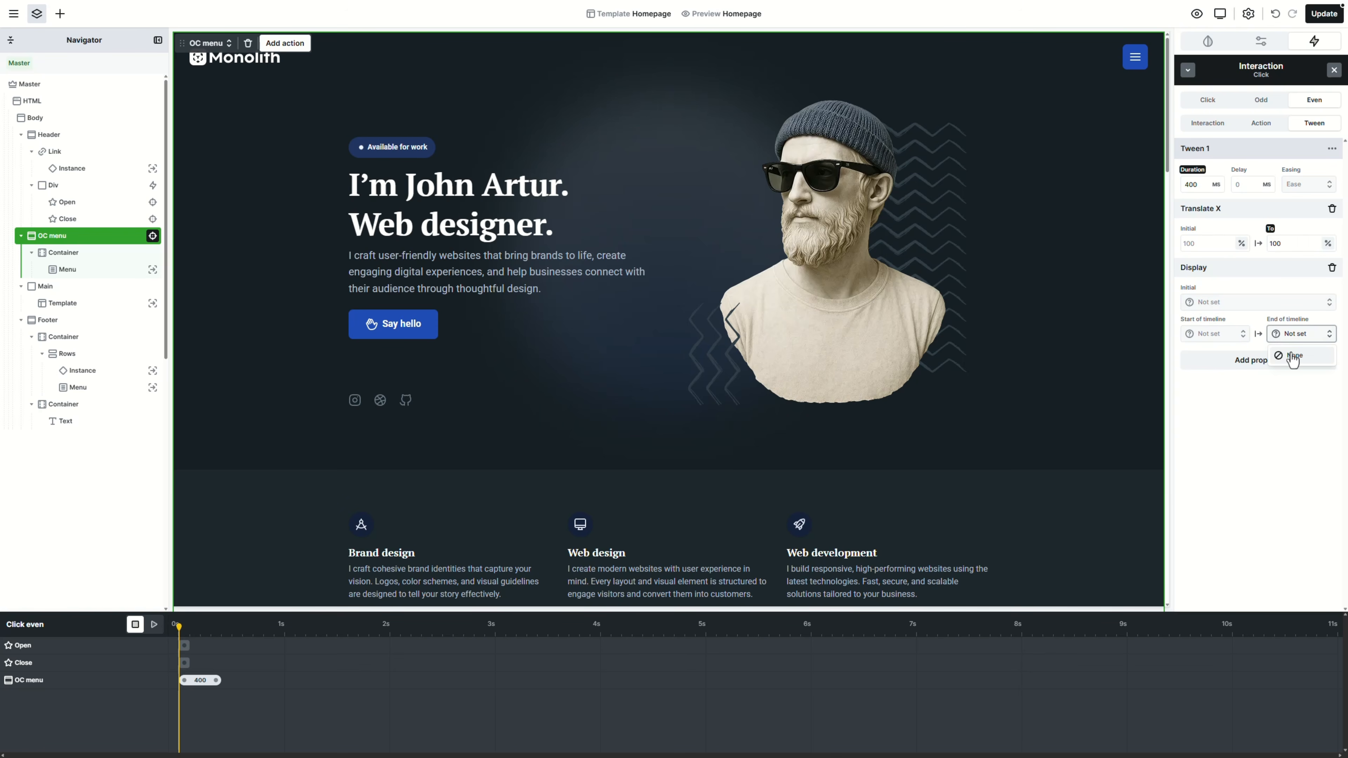
left_click(1292, 357)
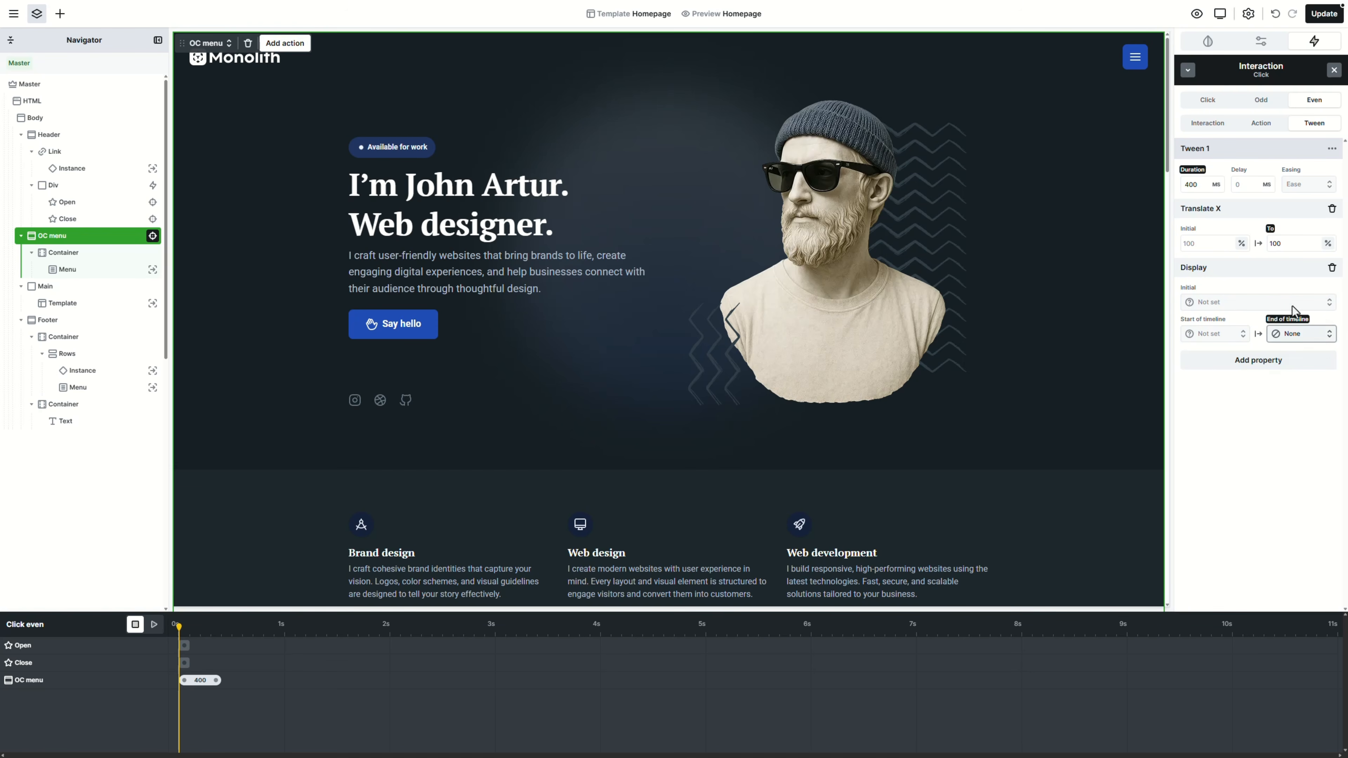
Preview the page, test opening and closing the OC menu with the header icon, and return to the editor
left_click(1196, 20)
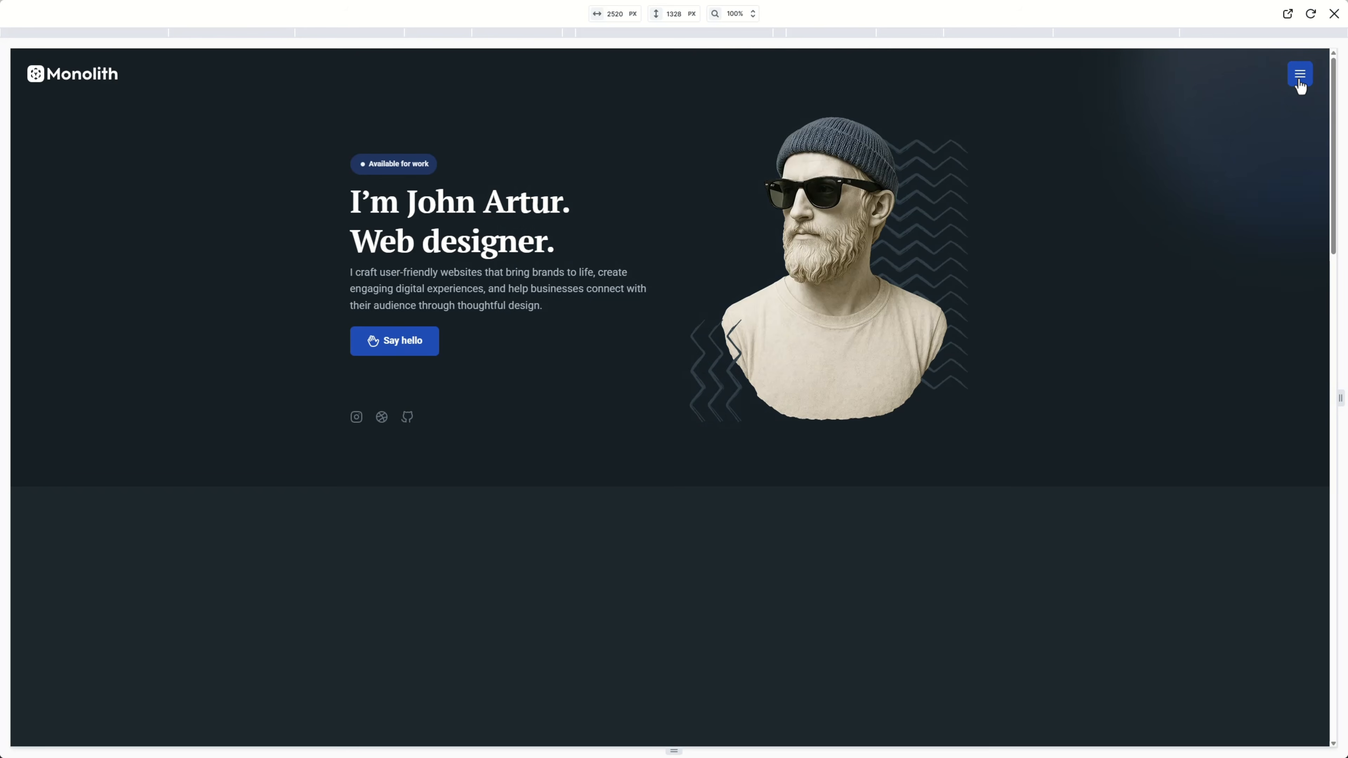
left_click(1299, 79)
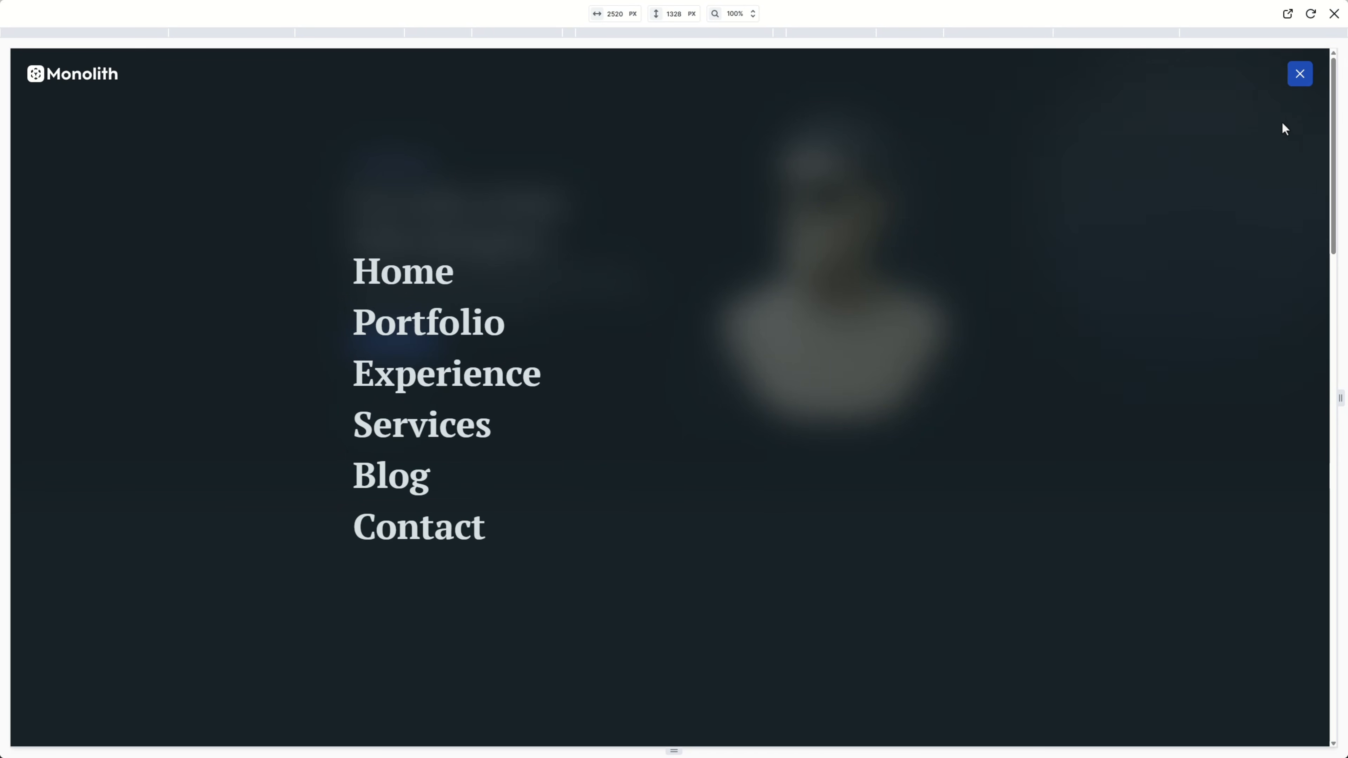
left_click(1299, 75)
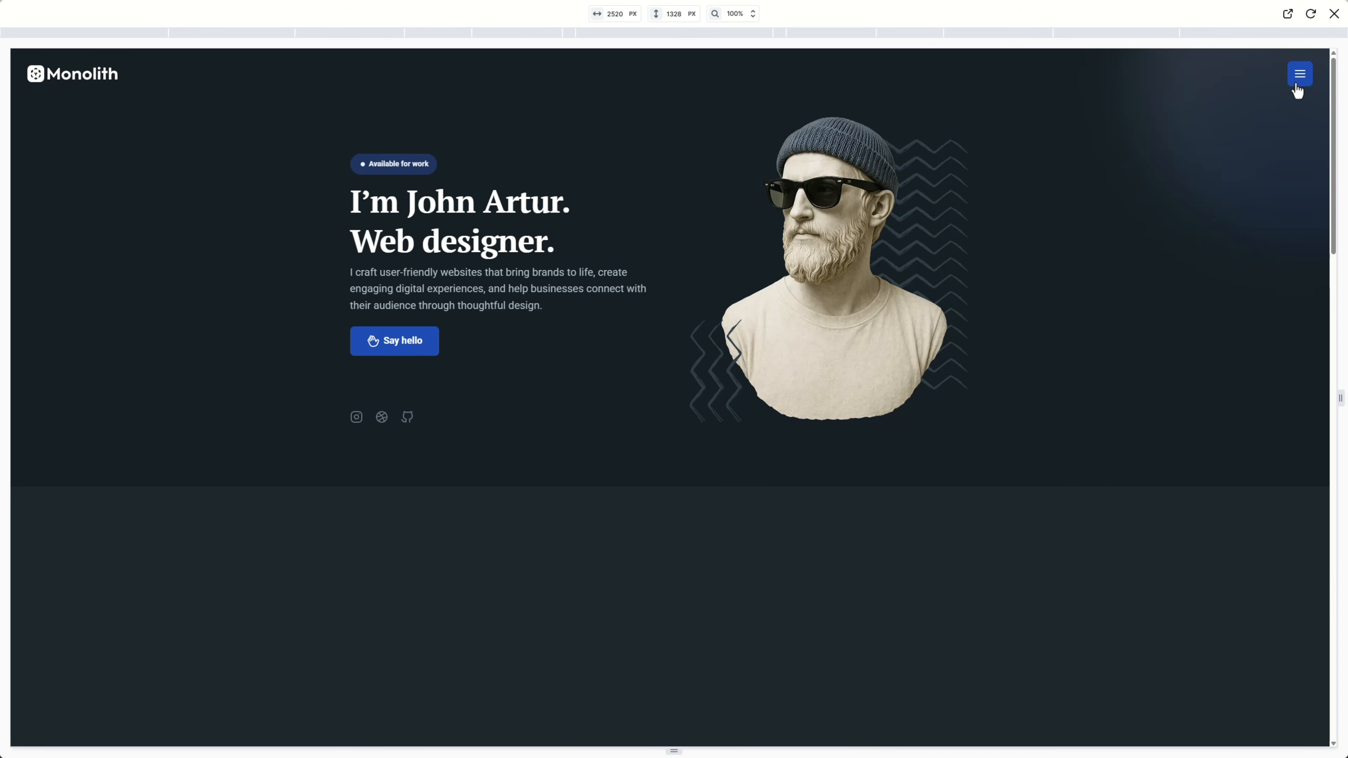
left_click(1334, 13)
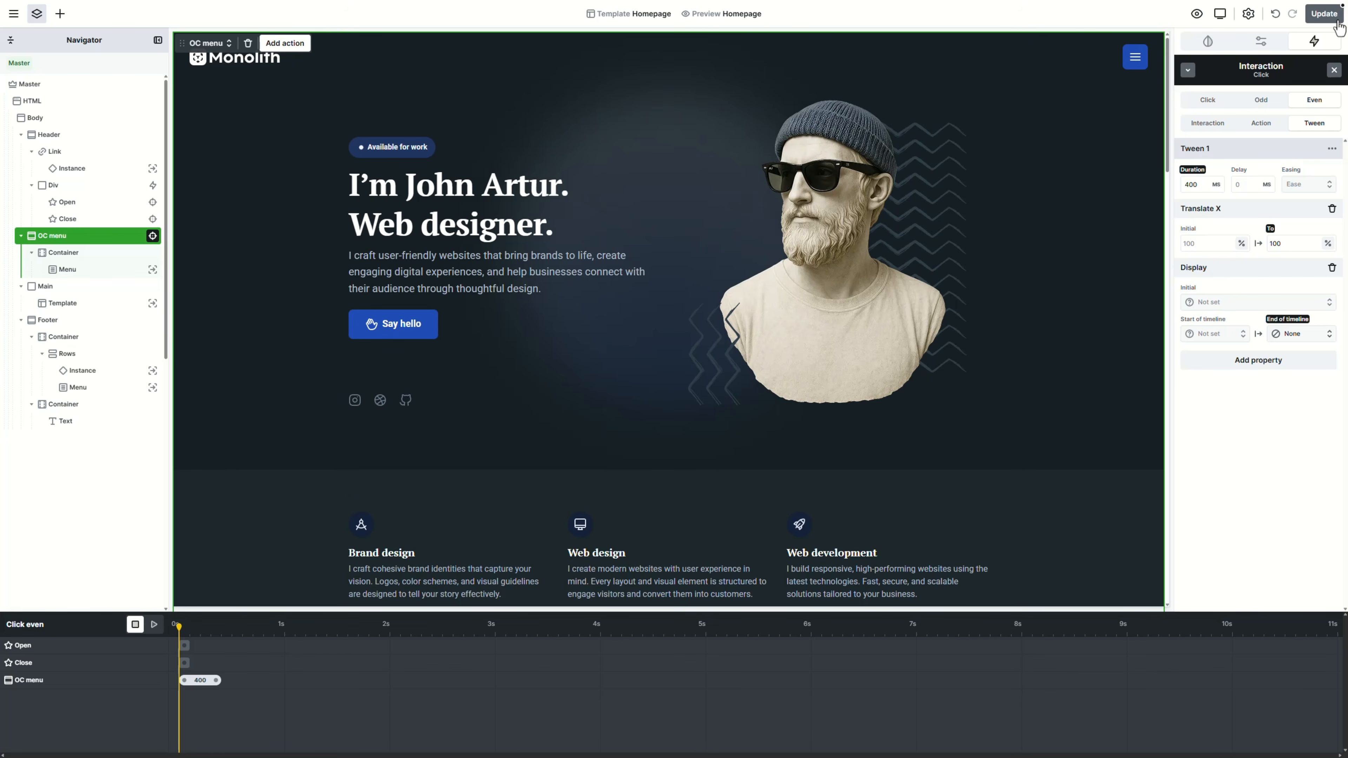
Leave the click interaction's settings and hide the OC menu section in the editor
left_click(1331, 70)
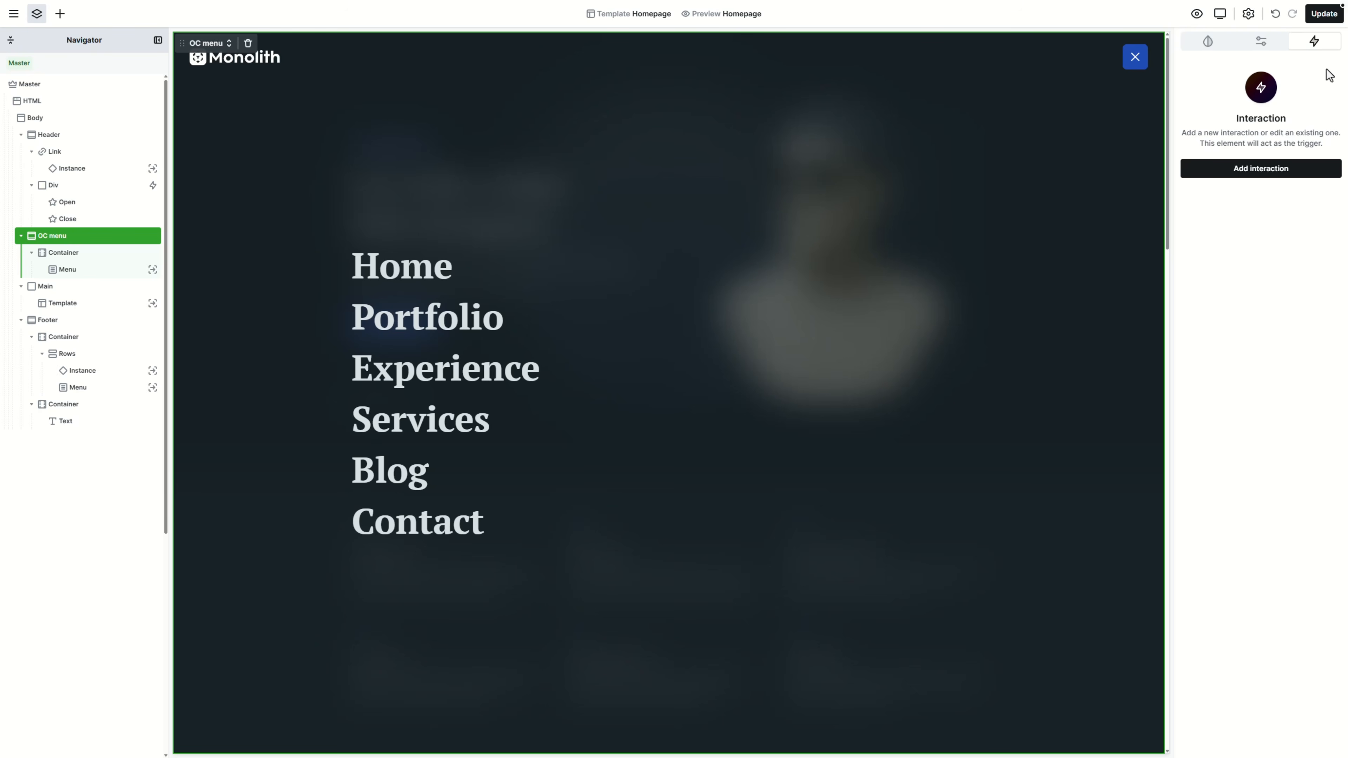
right_click(110, 240)
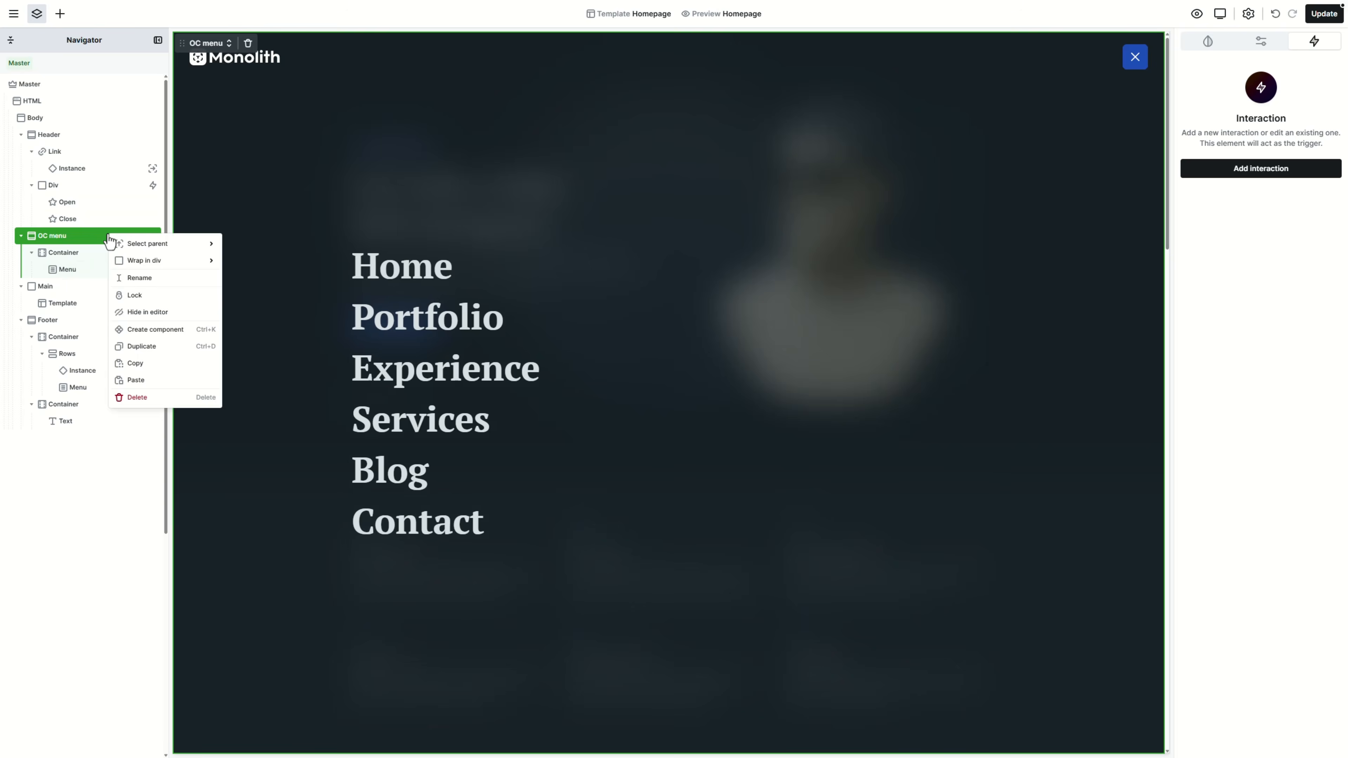
left_click(185, 313)
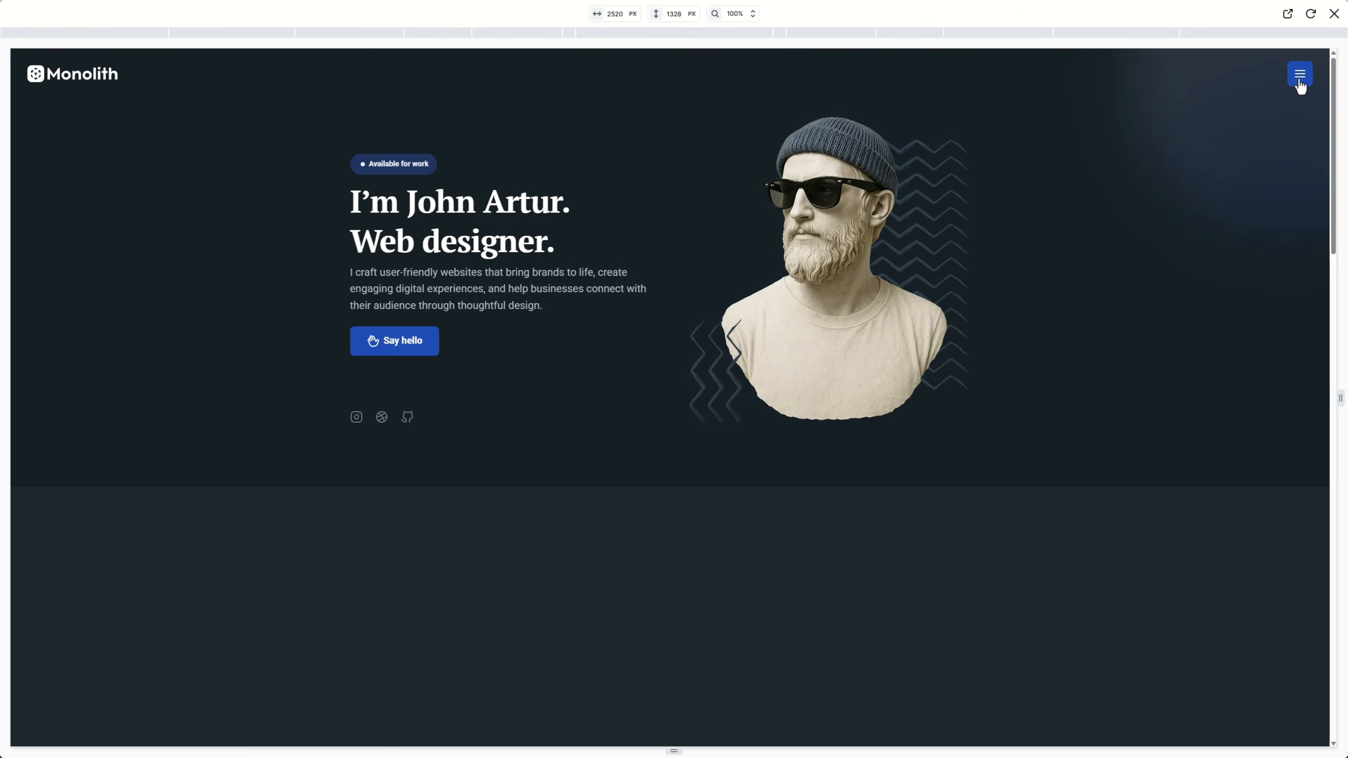
Test the header menu icon again in the page preview
left_click(1300, 77)
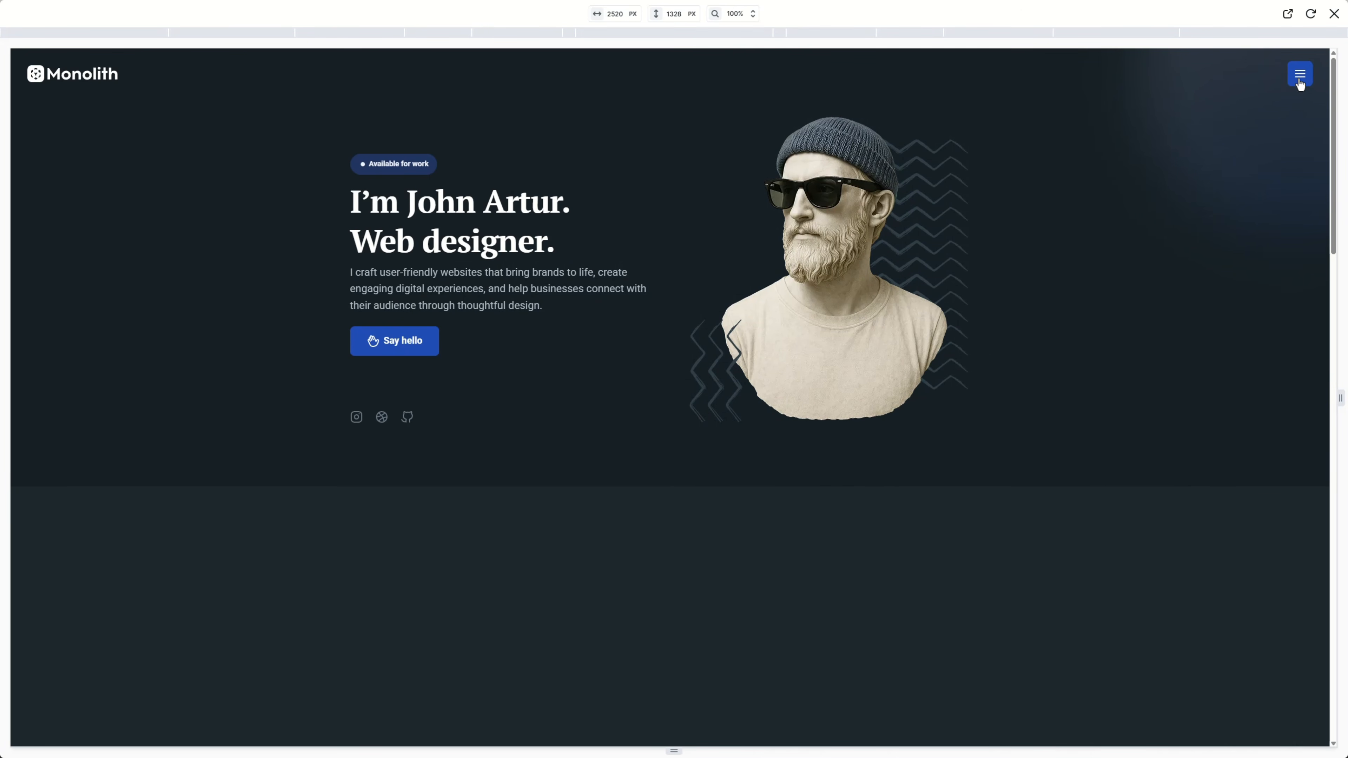